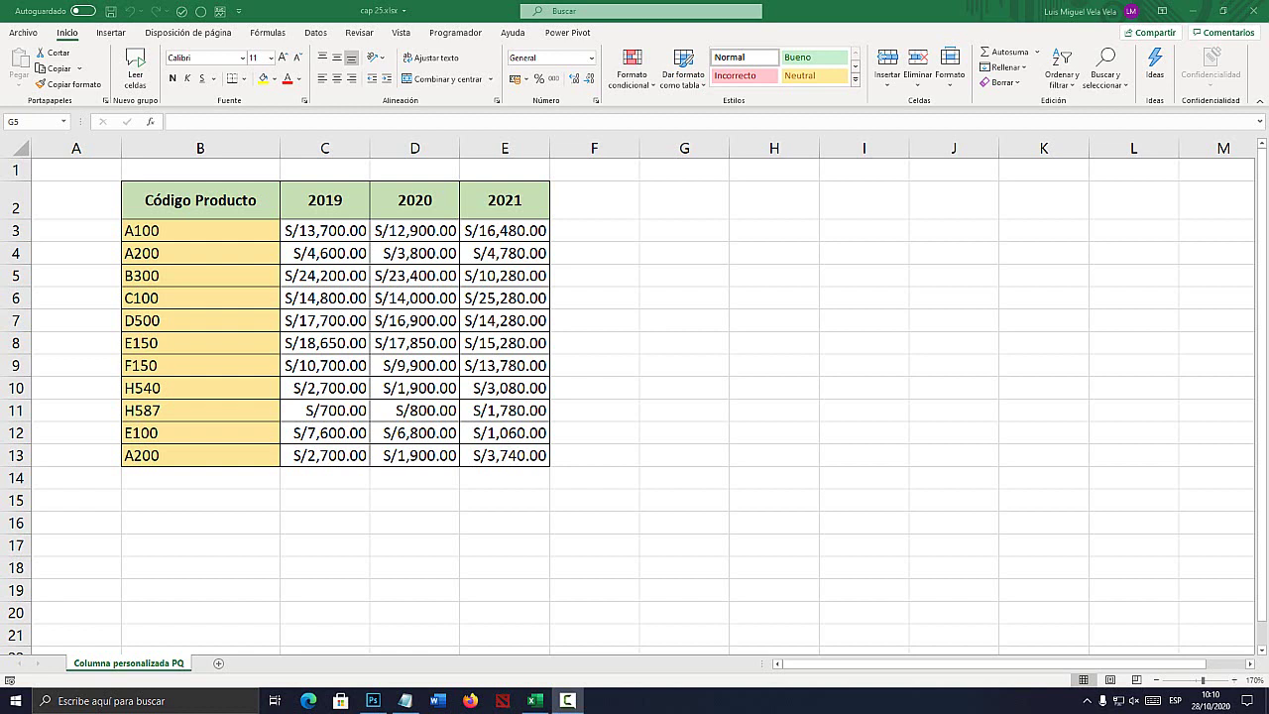
Select the product sales table range B2:E13
drag(198, 199, 505, 455)
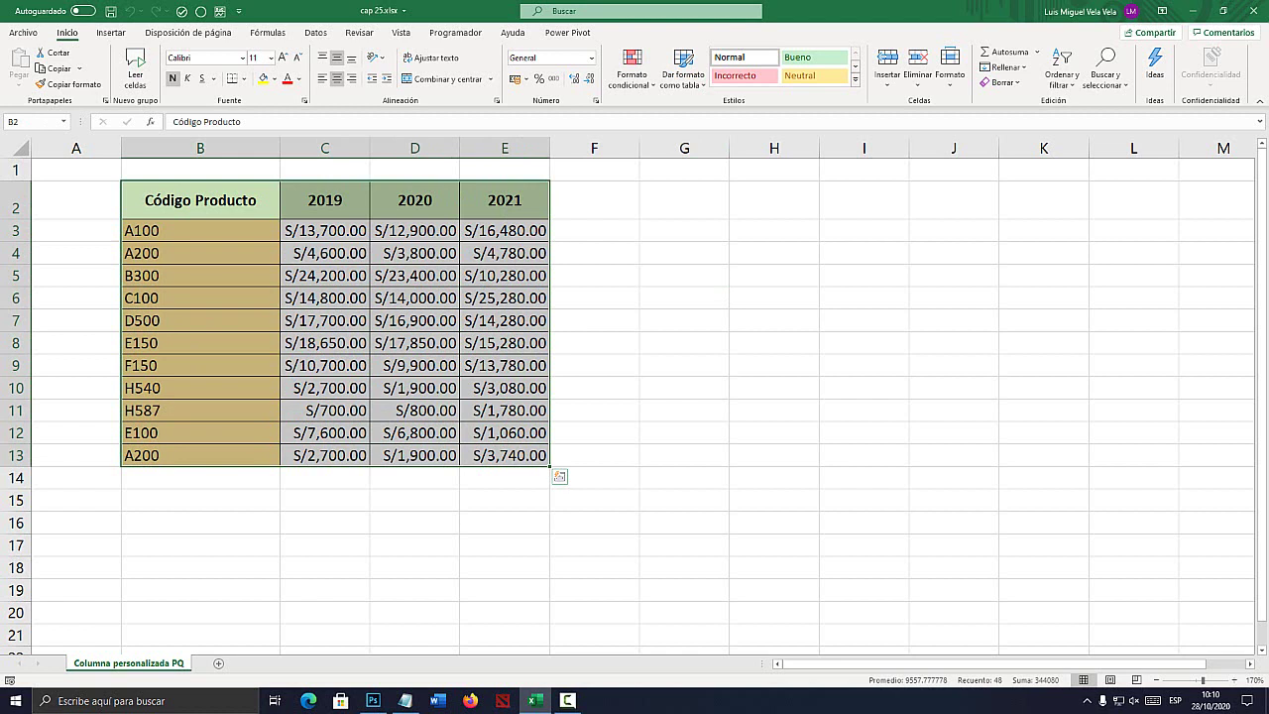
click(684, 343)
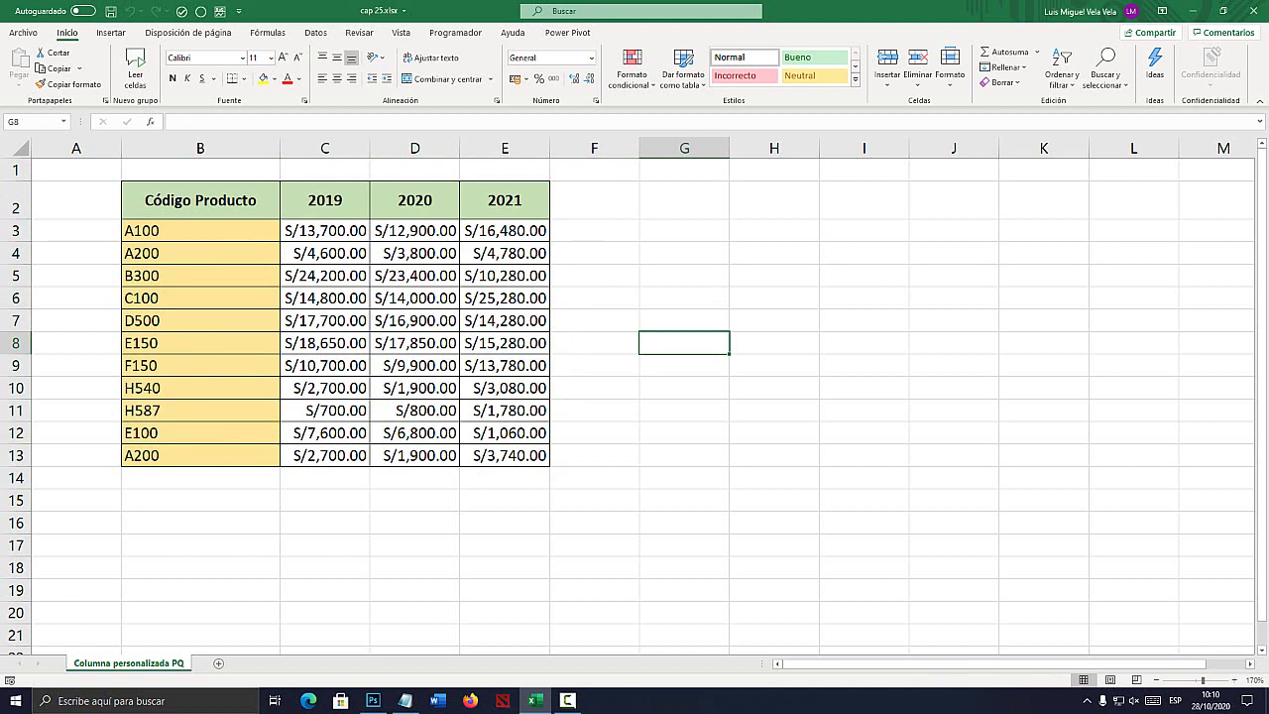
drag(200, 200, 505, 455)
click(324, 297)
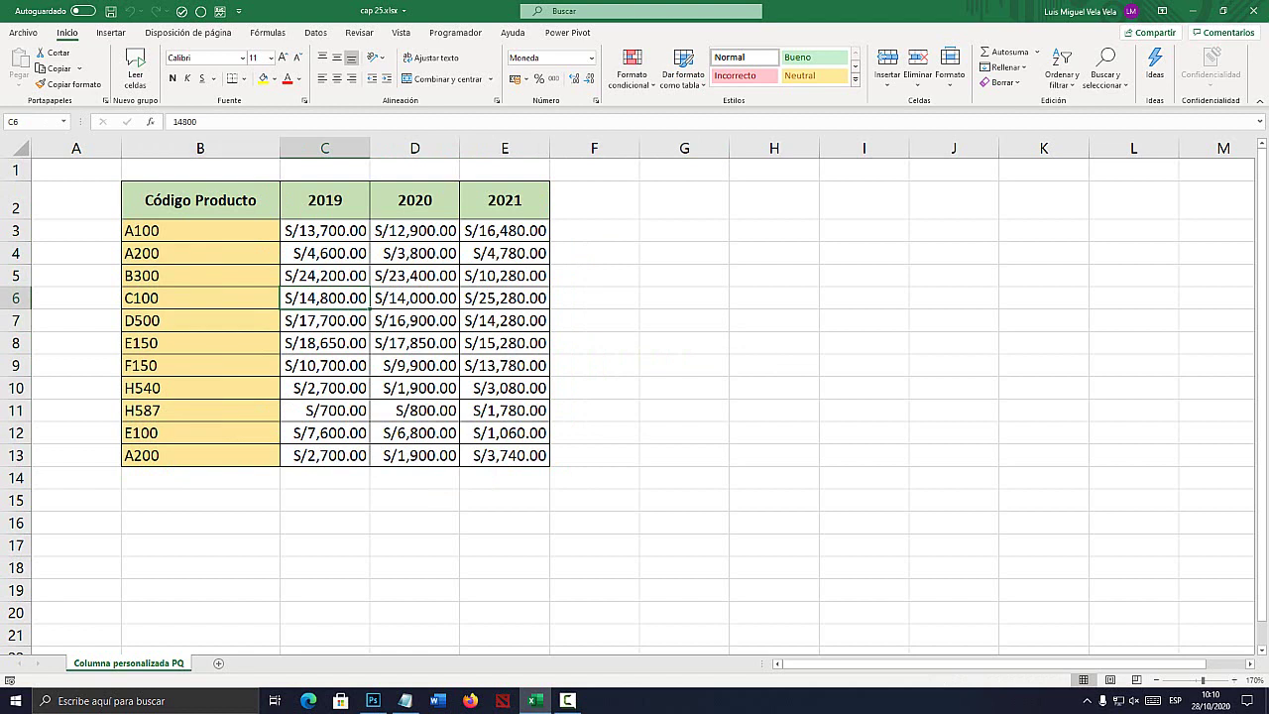
click(864, 275)
drag(199, 200, 540, 458)
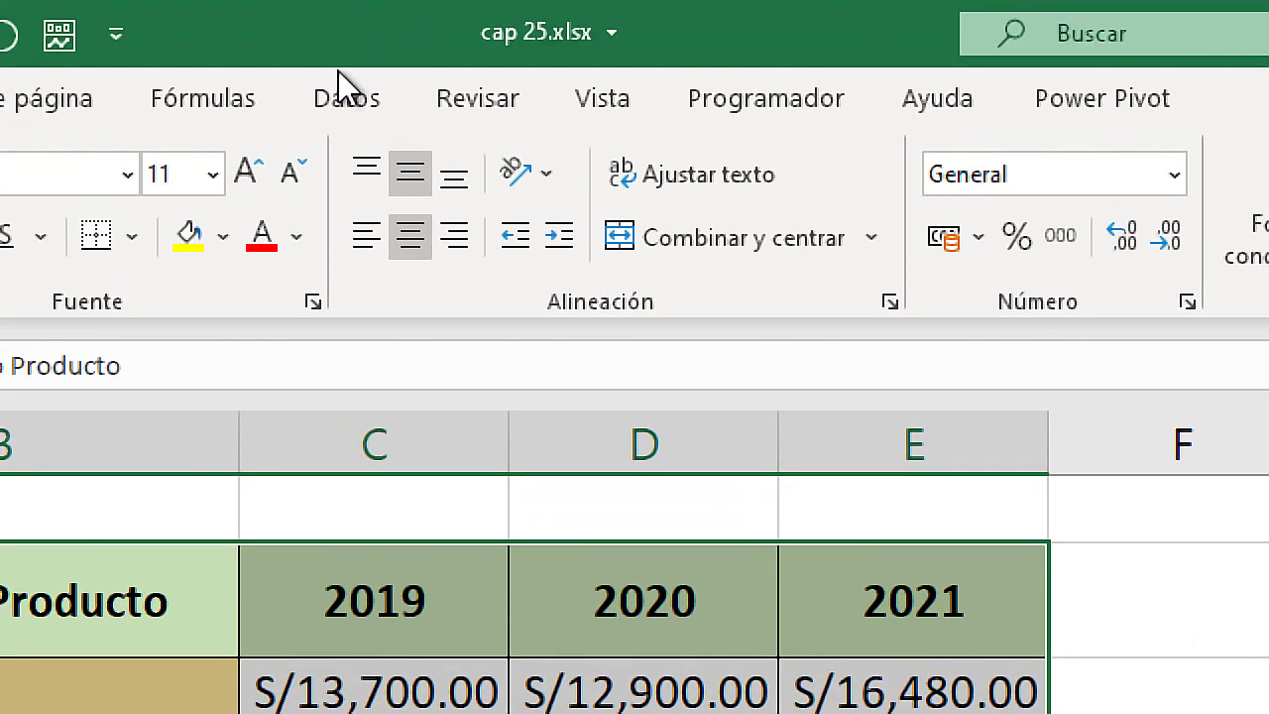
Load the range into Power Query from Desde una tabla o rango, keeping headers
click(316, 33)
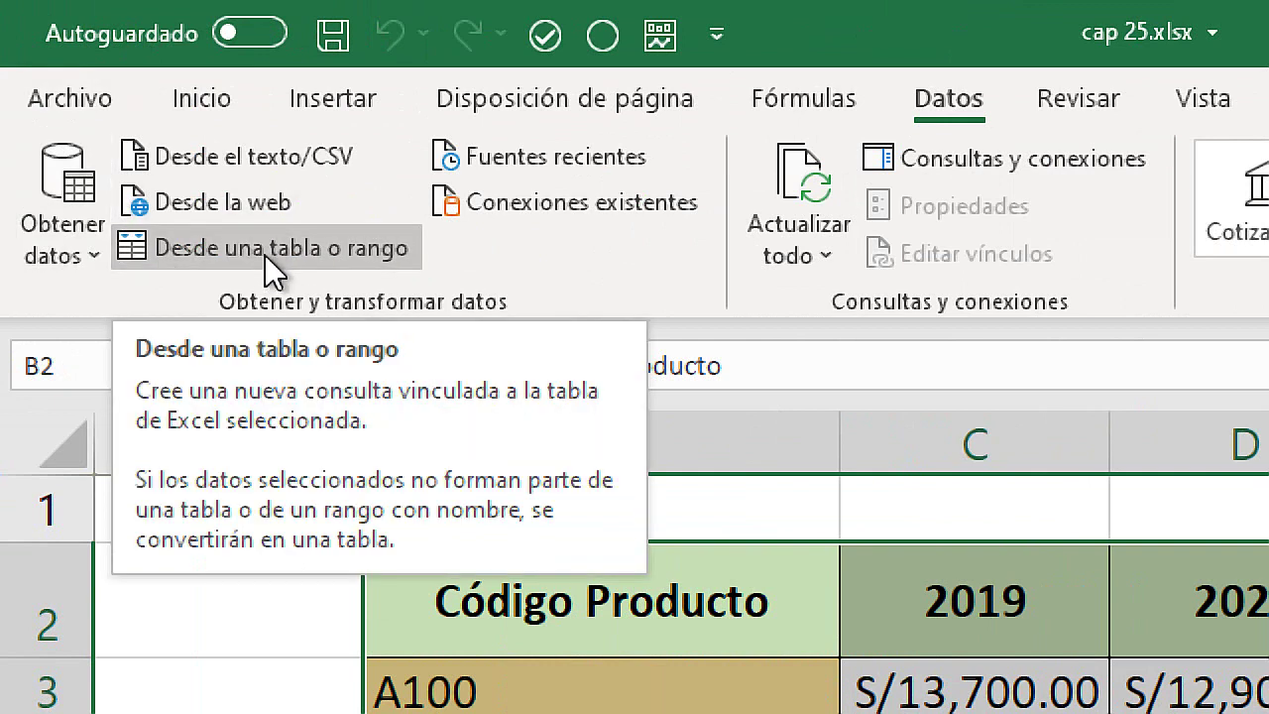
click(265, 255)
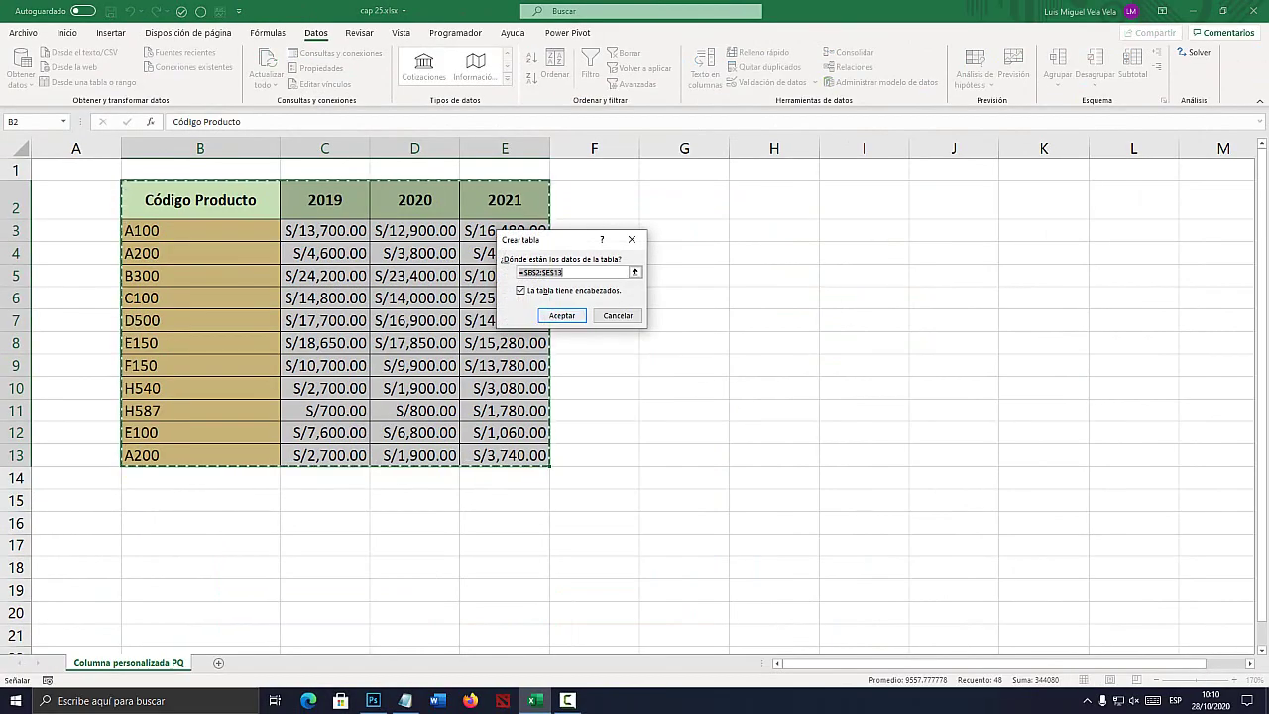
click(562, 315)
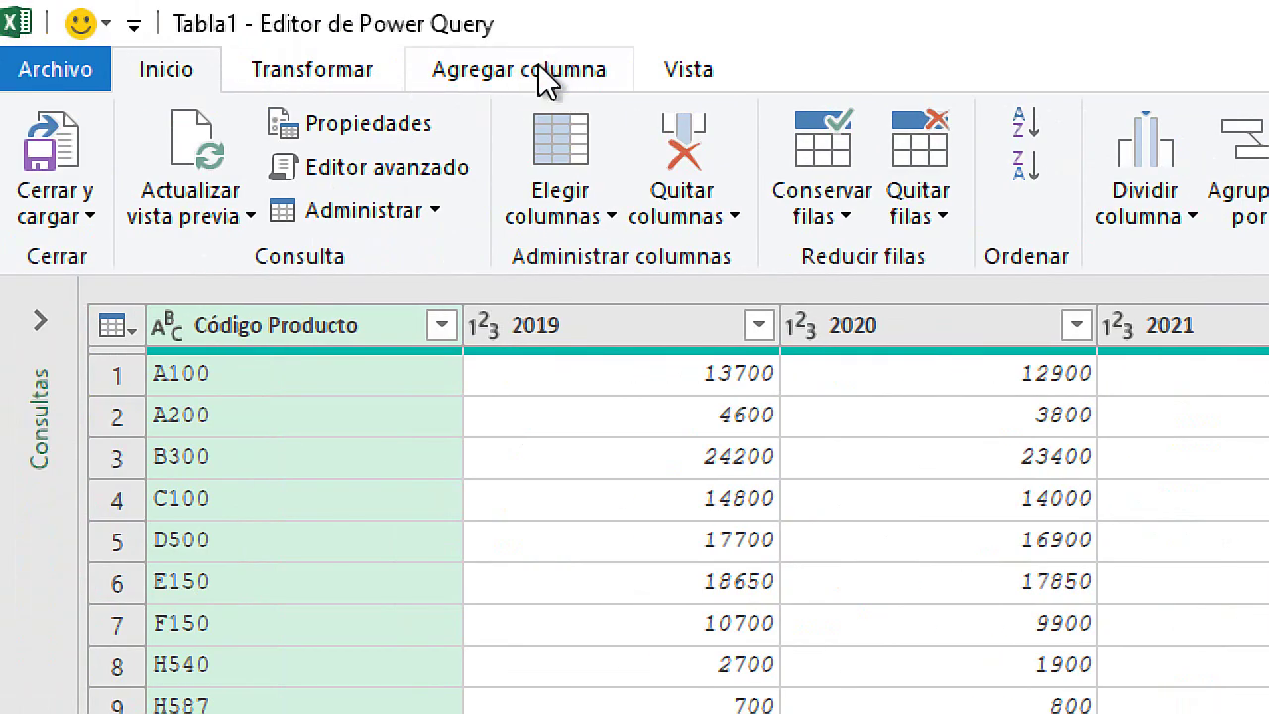
Show the Agregar columna commands and point out product codes, ending on A100
click(532, 70)
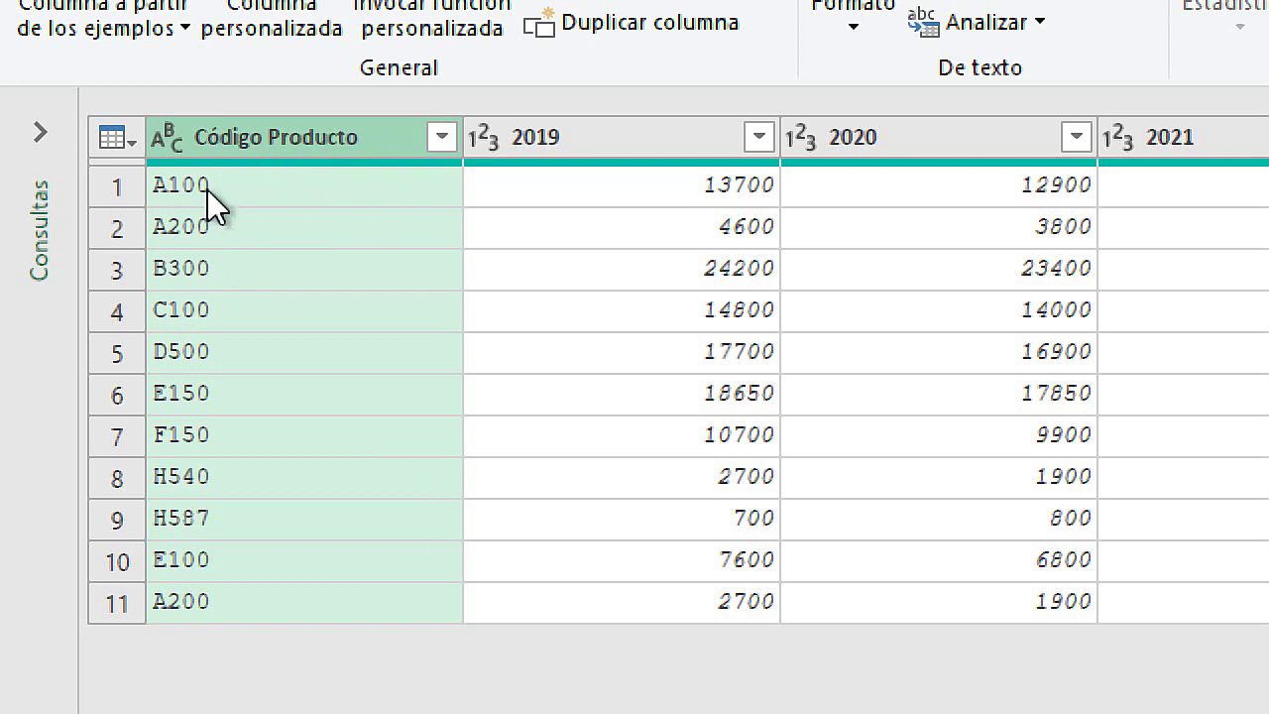
click(205, 269)
click(204, 315)
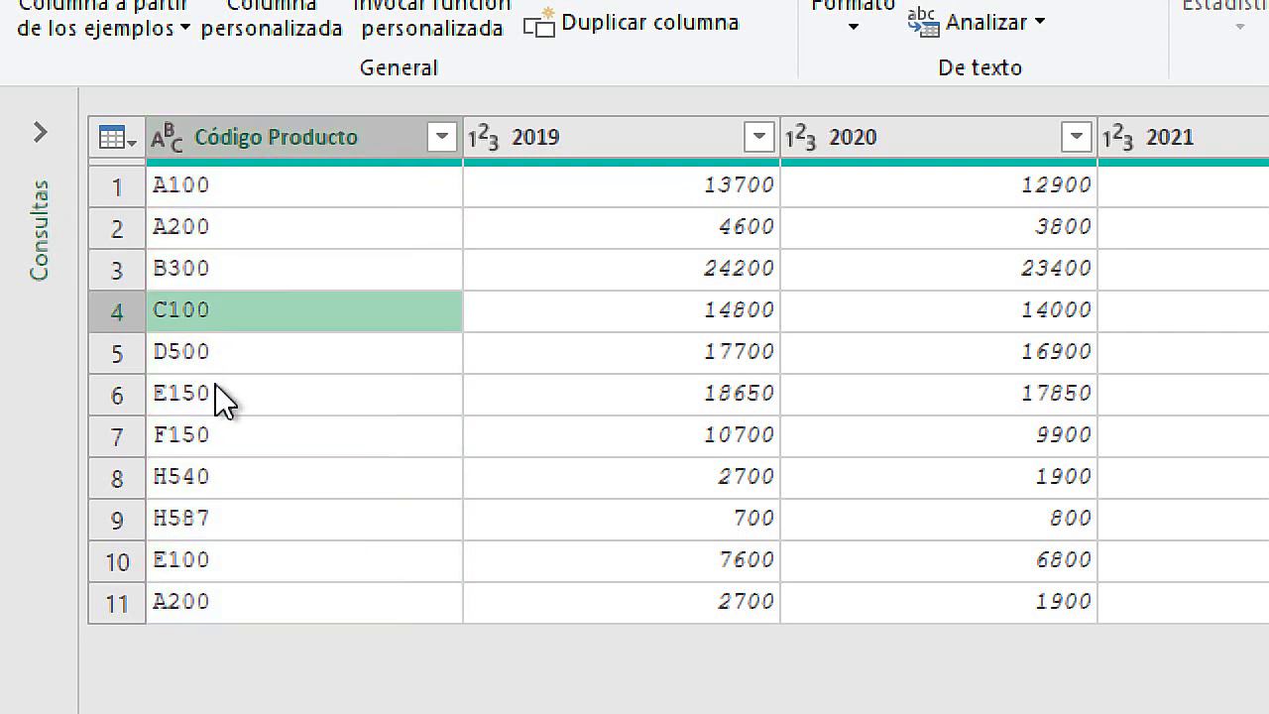
click(214, 396)
click(211, 441)
click(205, 188)
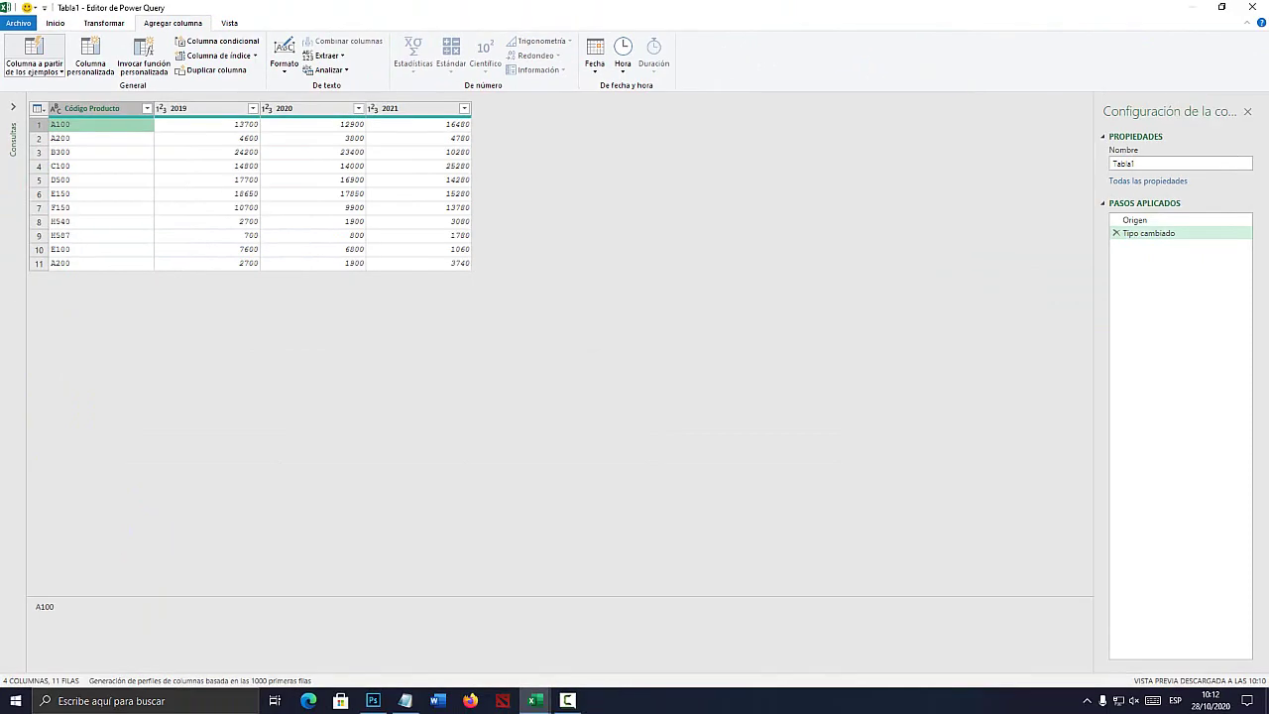
Enter A as the first example column value, then circle Tab on the keyboard image
click(34, 49)
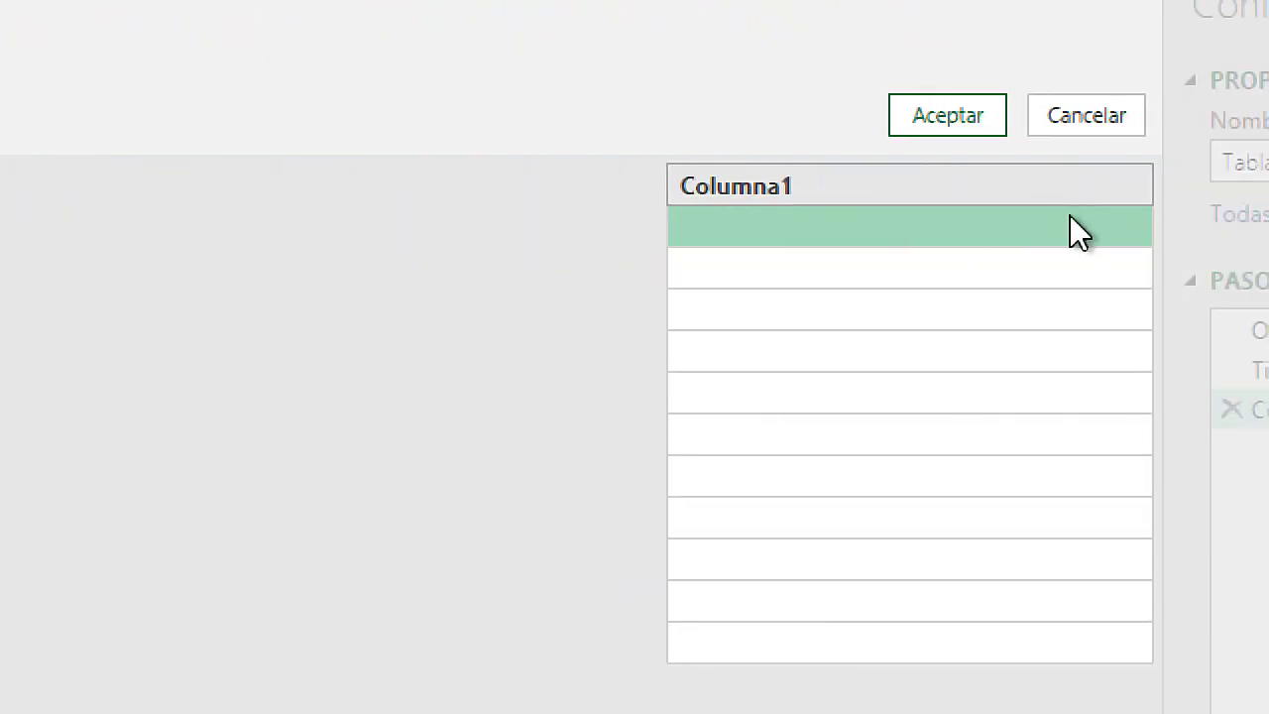
text(A)
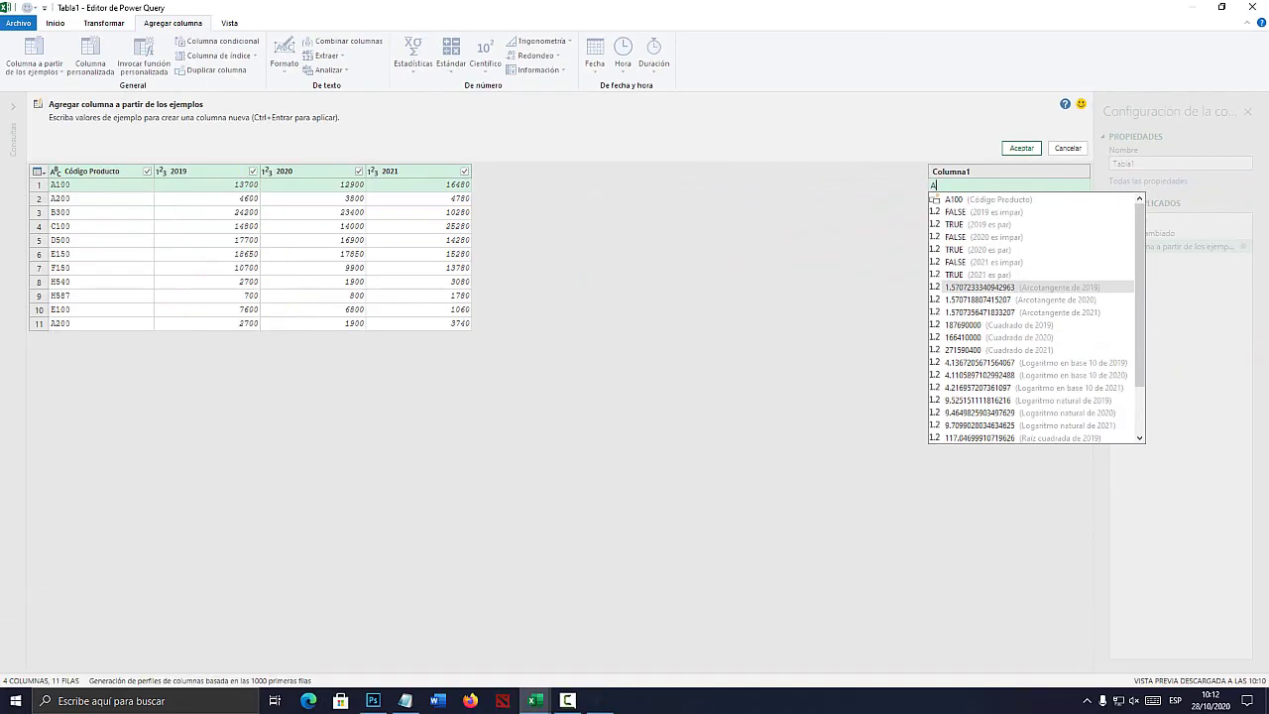
click(372, 700)
drag(178, 347, 171, 347)
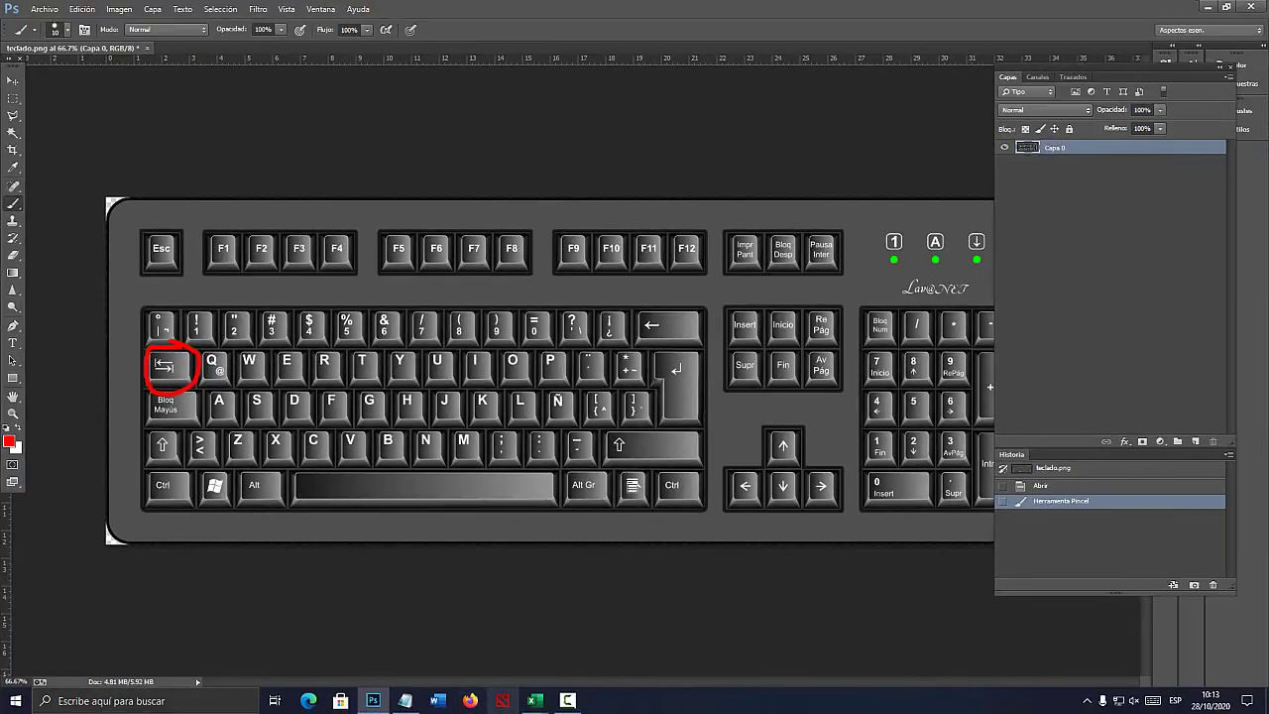
Return from Photoshop to the Power Query Editor window
click(534, 700)
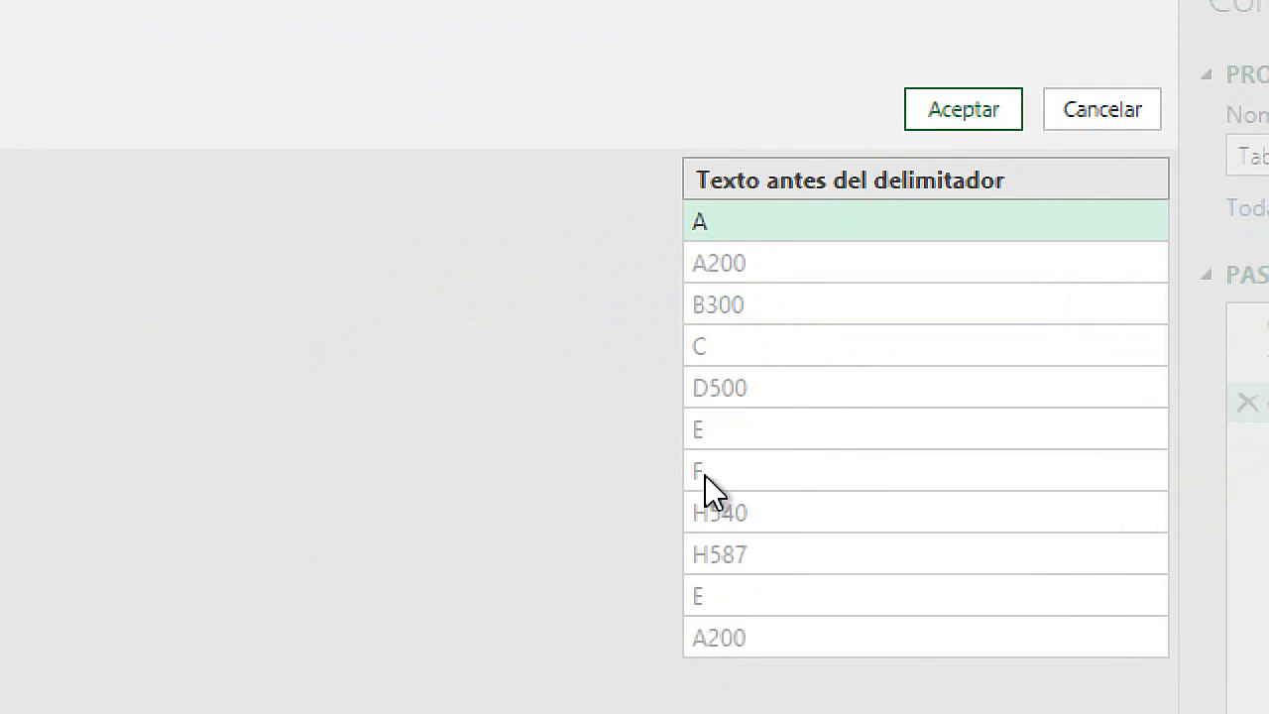
Give A as the example for the A200 row and accept the Primeros caracteres column
click(727, 263)
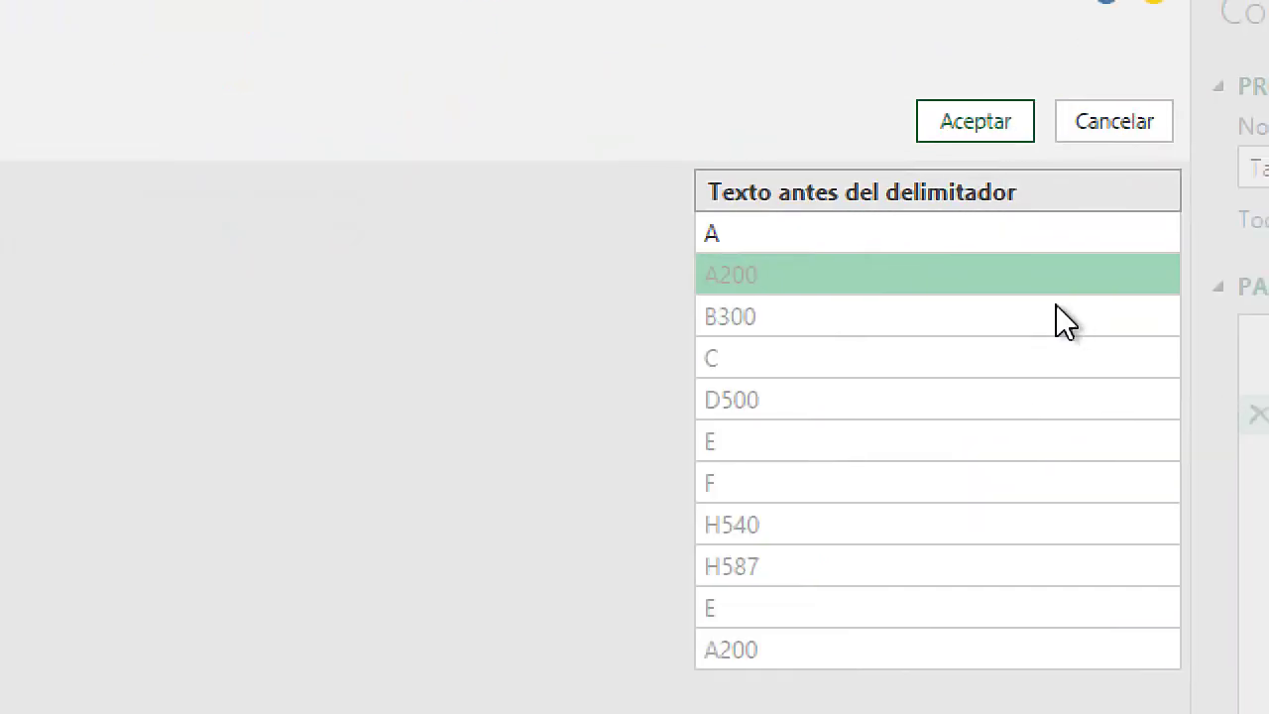
text(A)
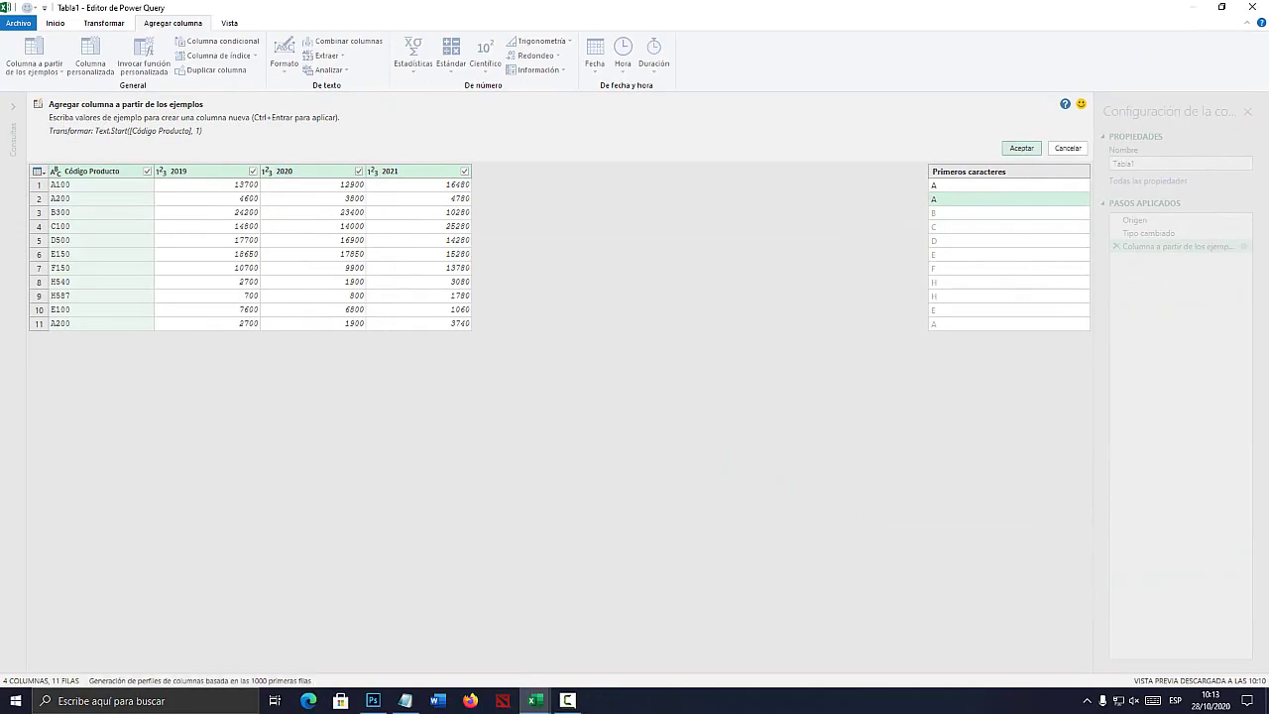
click(1021, 147)
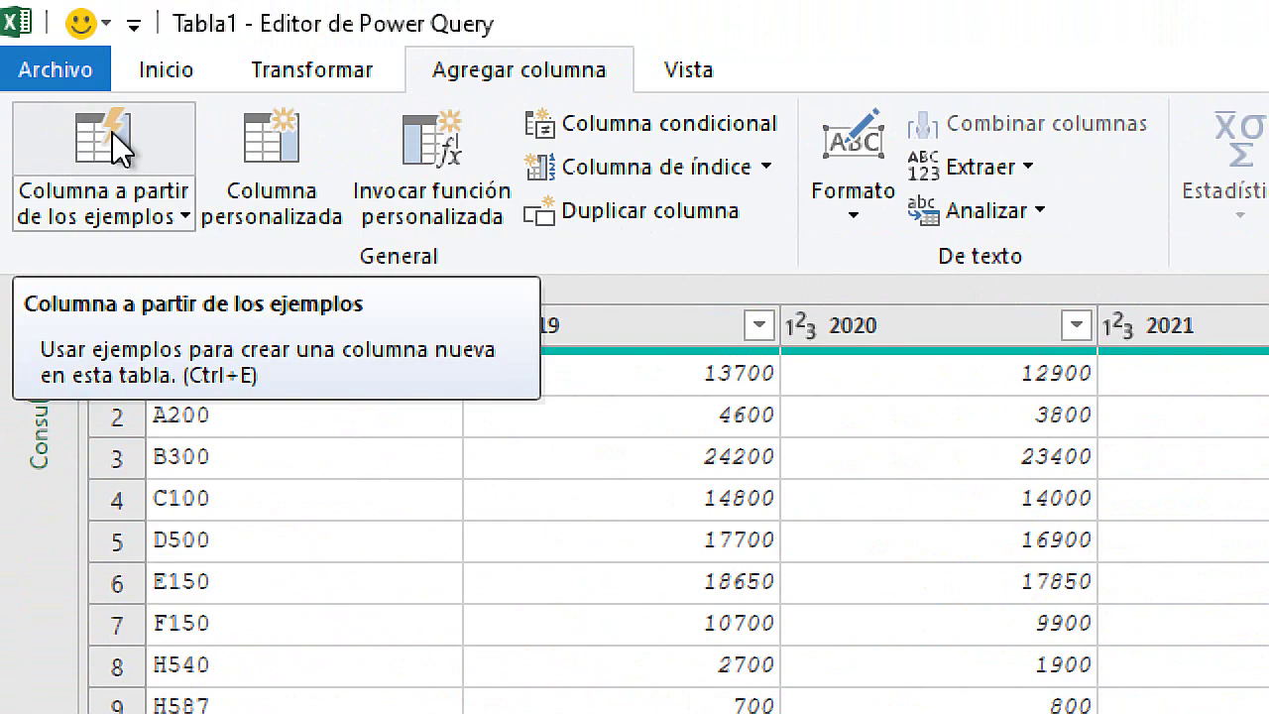
Give examples 100, 200, 300 and accept the resulting Rango de texto column
click(112, 132)
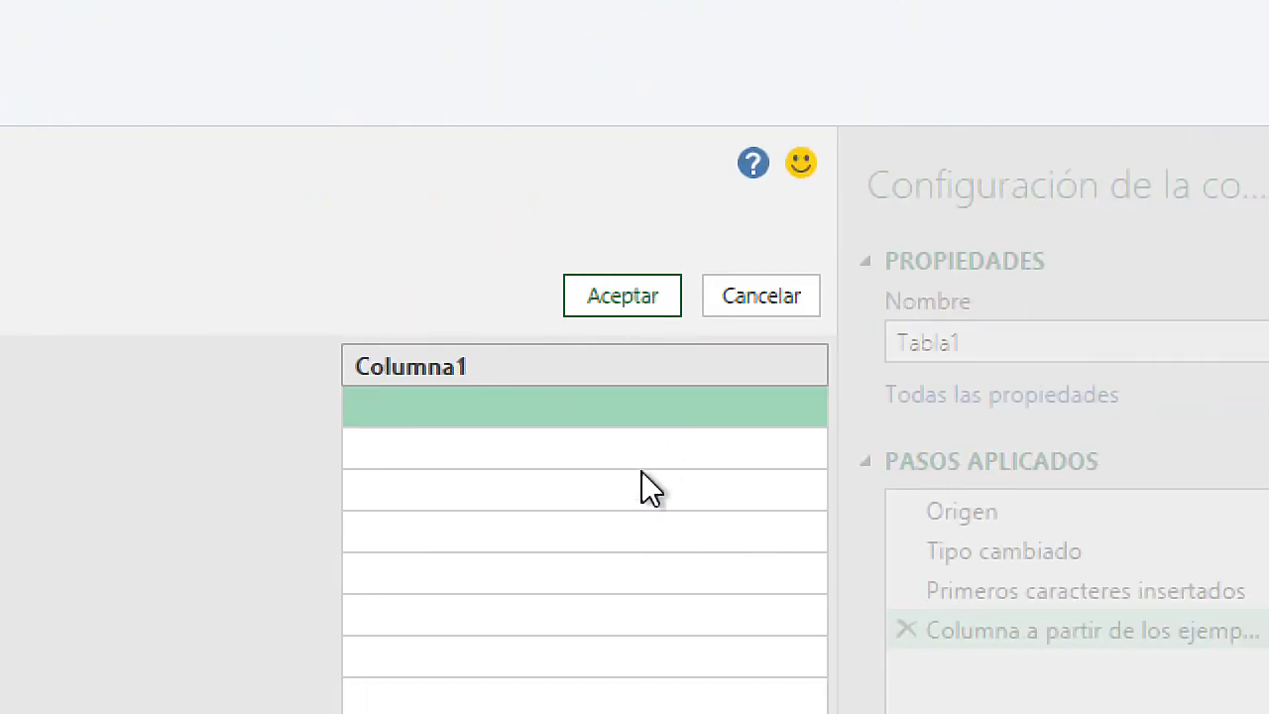
text(100)
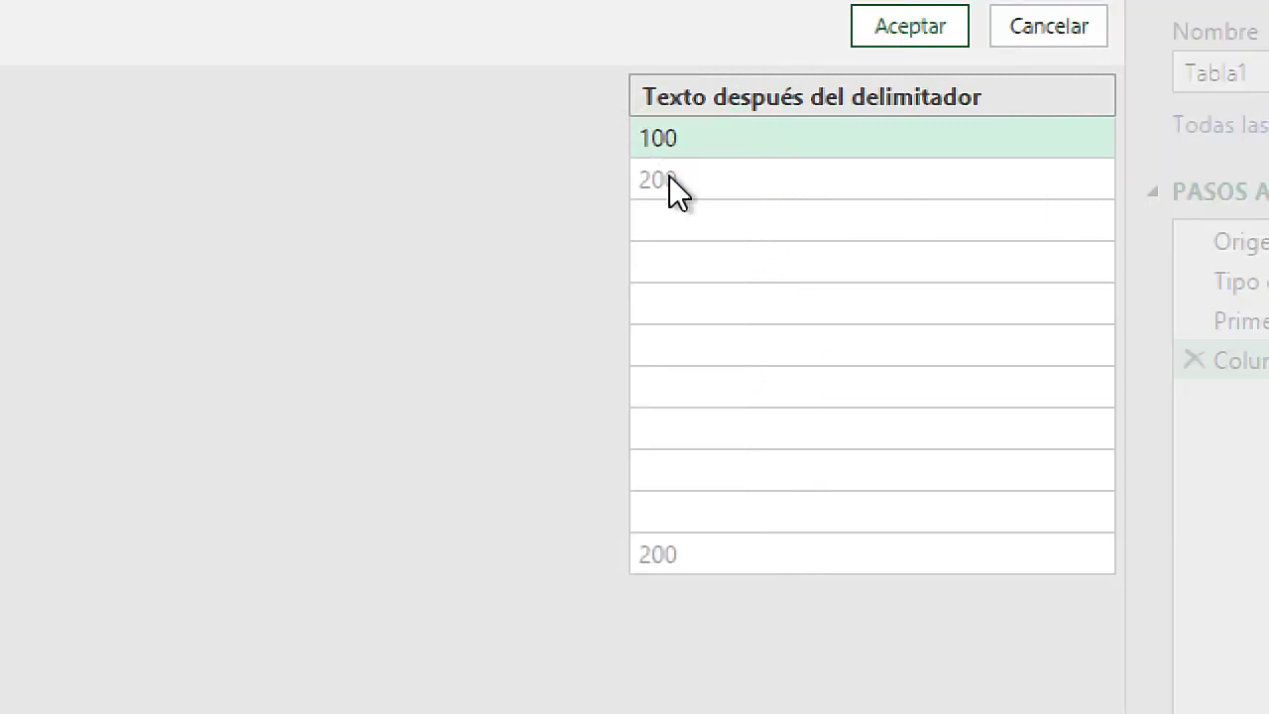
click(673, 180)
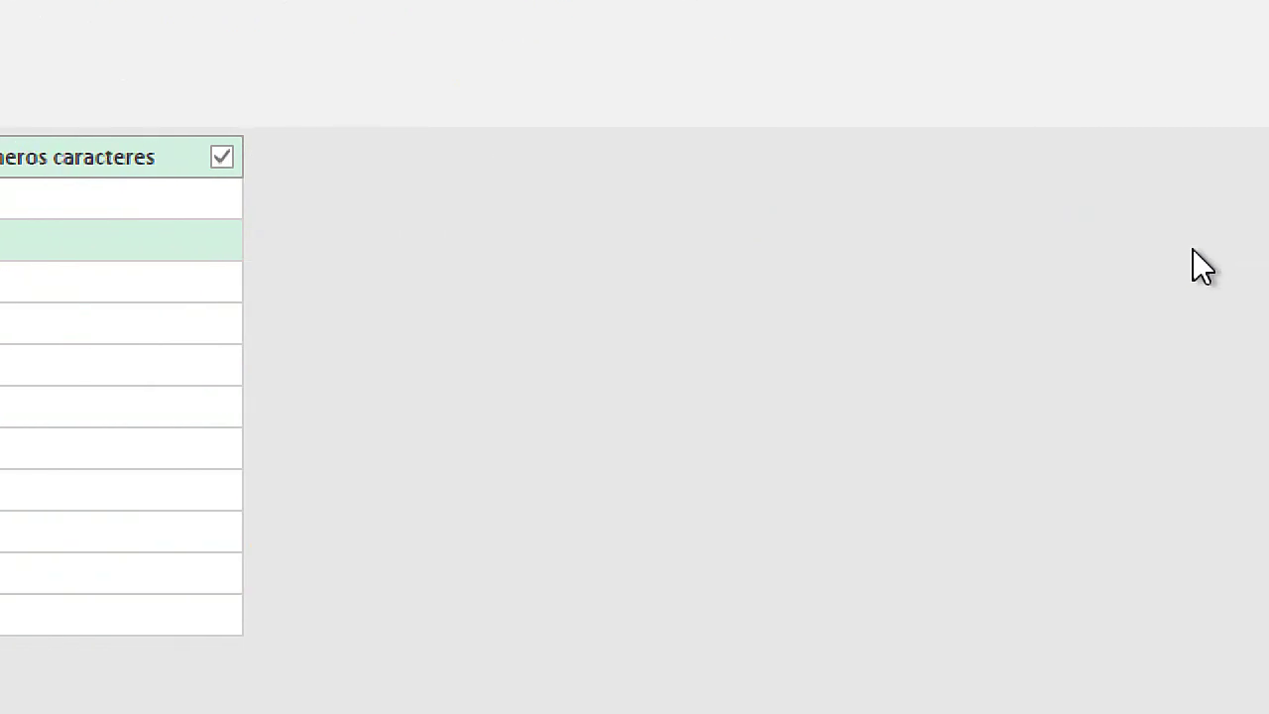
text(200)
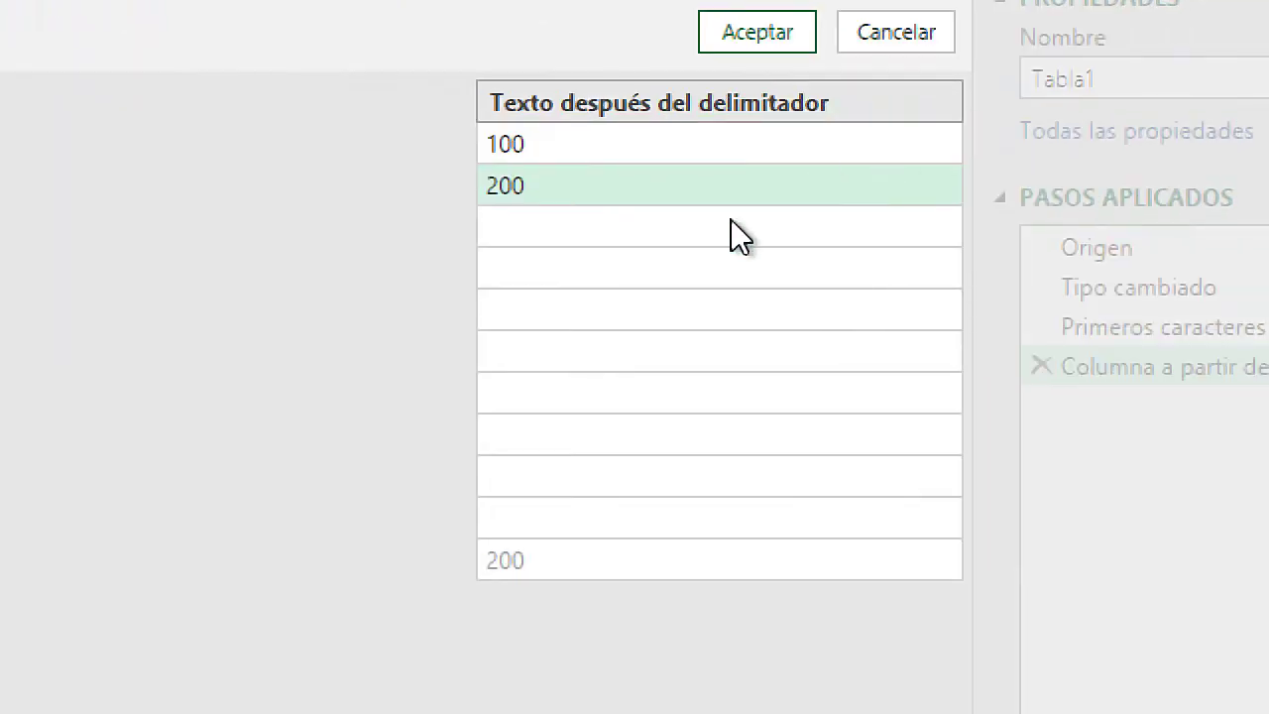
click(691, 237)
text(300)
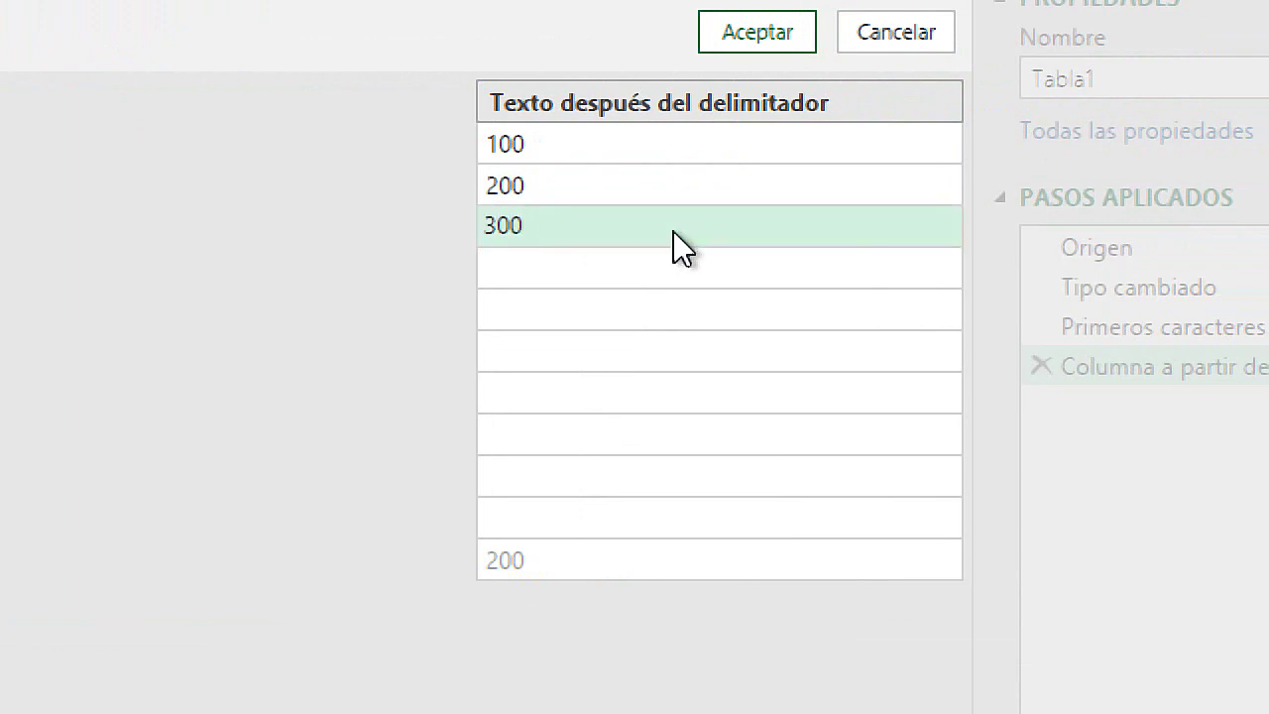
key(Return)
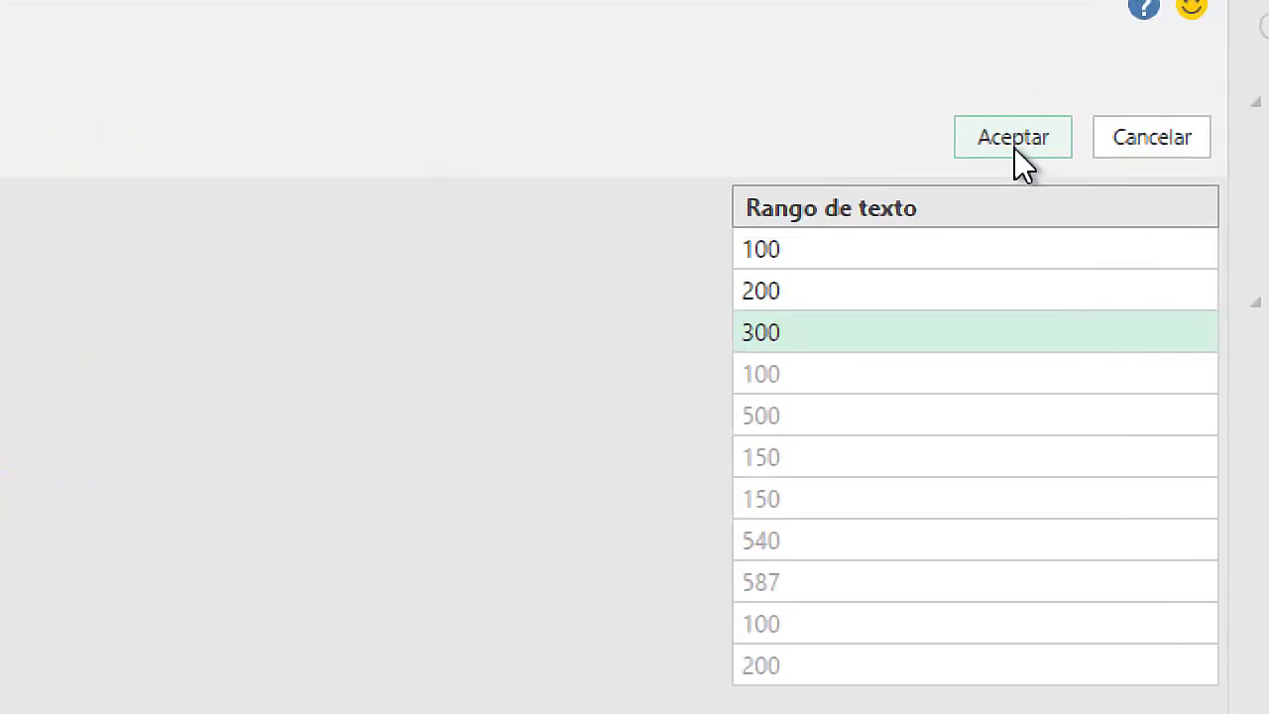
click(1019, 147)
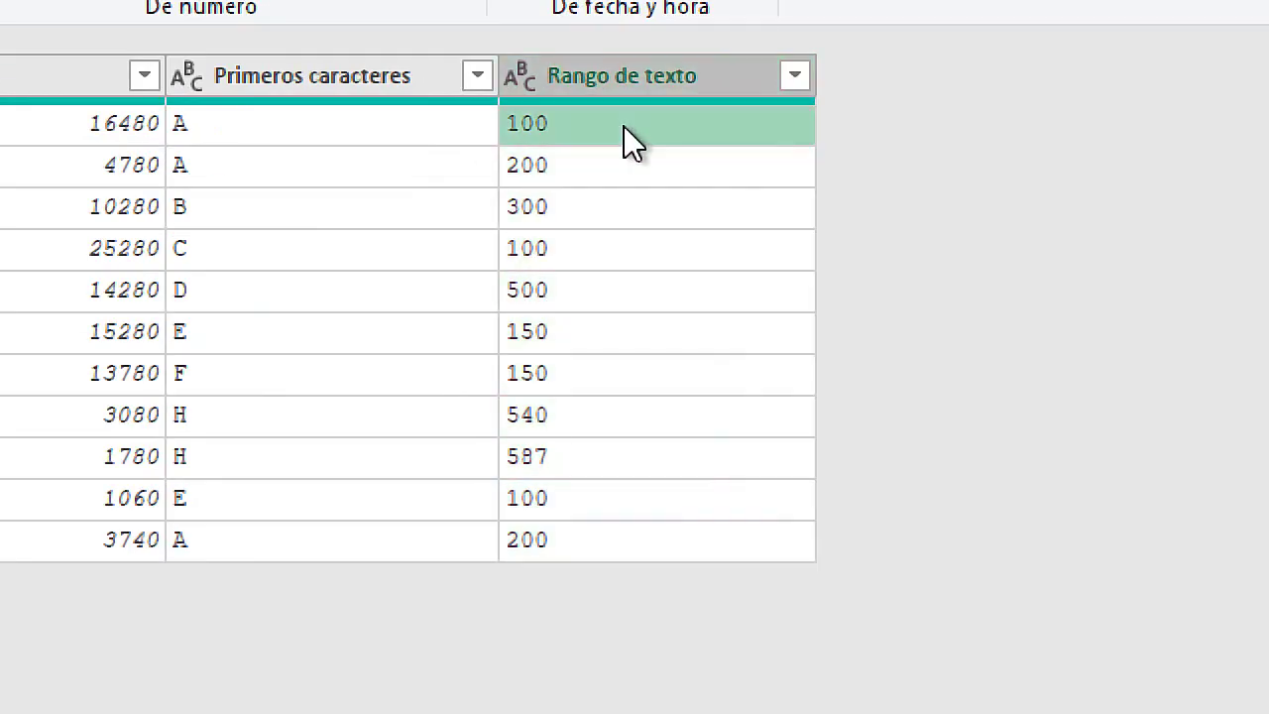
click(587, 375)
click(571, 536)
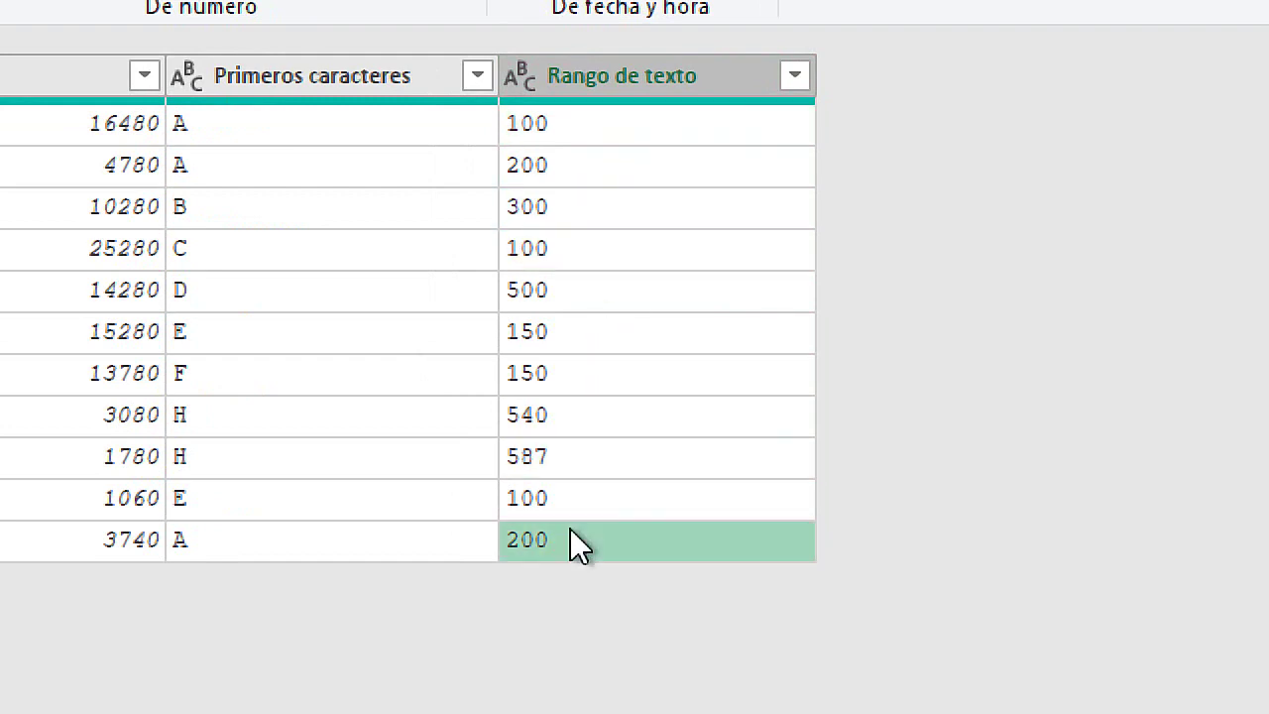
click(579, 337)
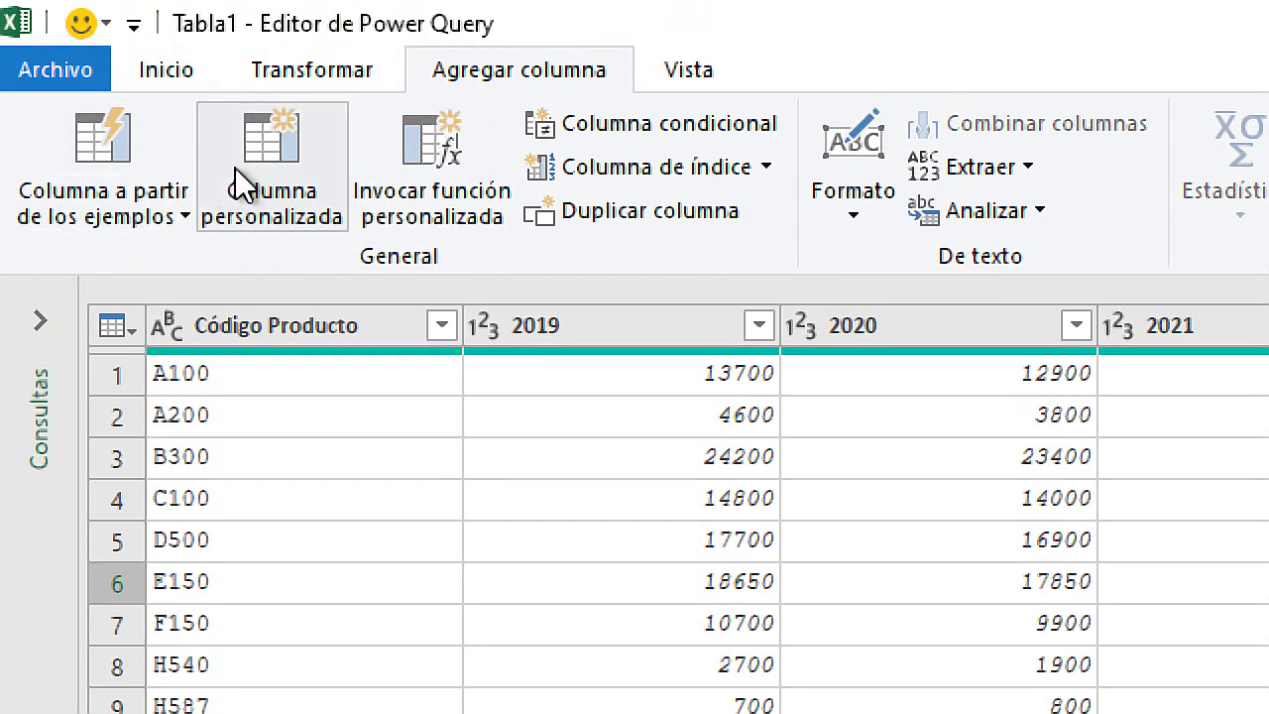
Start a custom column named '10 % DEL AÑO 2020'
click(257, 156)
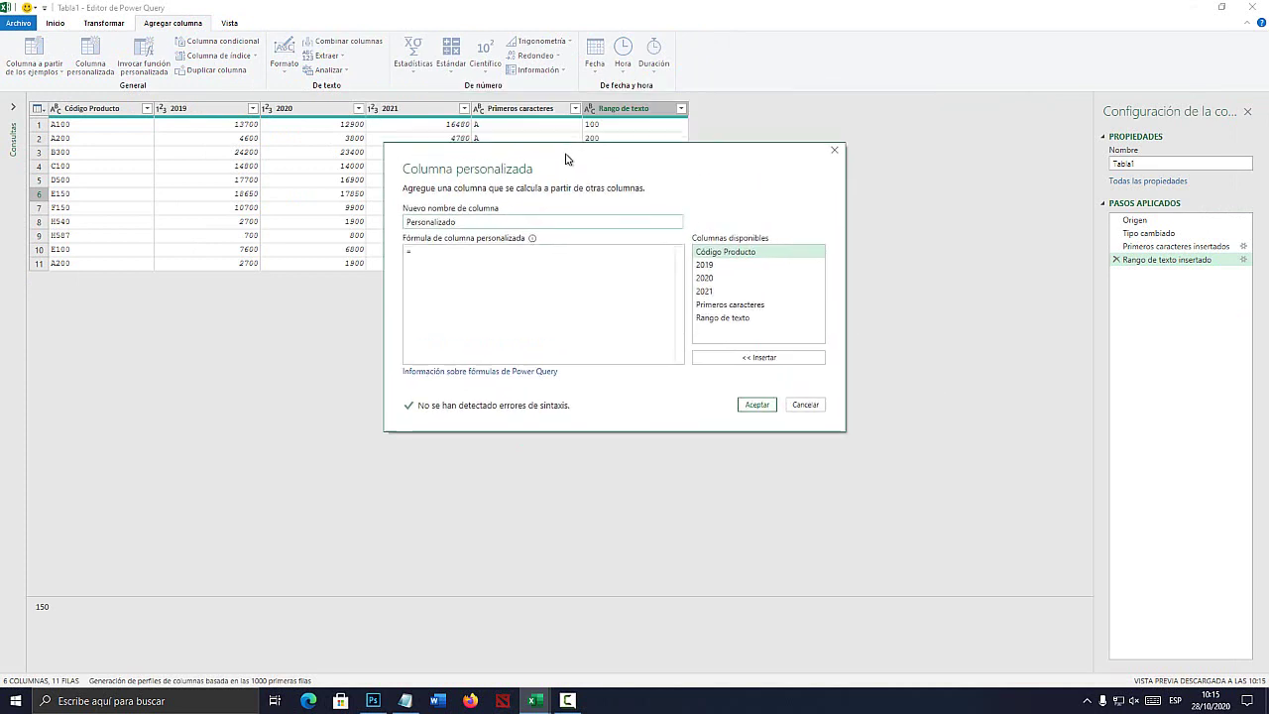
drag(588, 214, 588, 121)
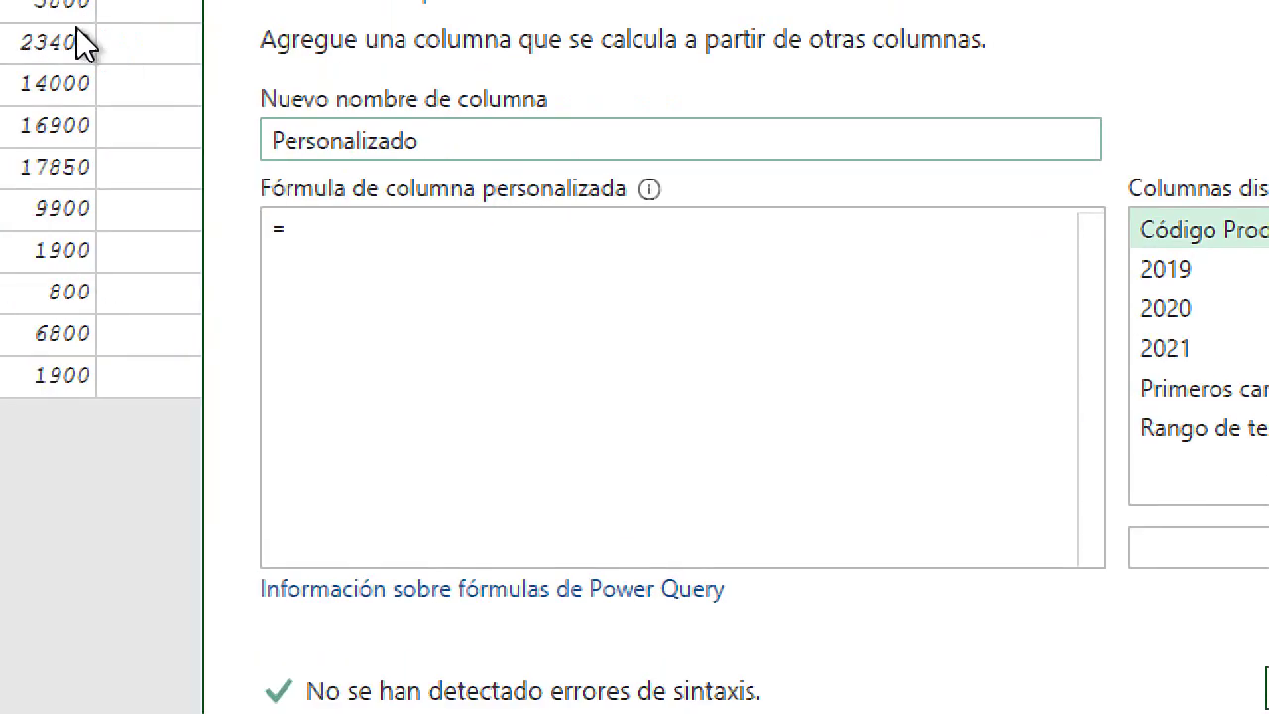
drag(647, 238, 503, 239)
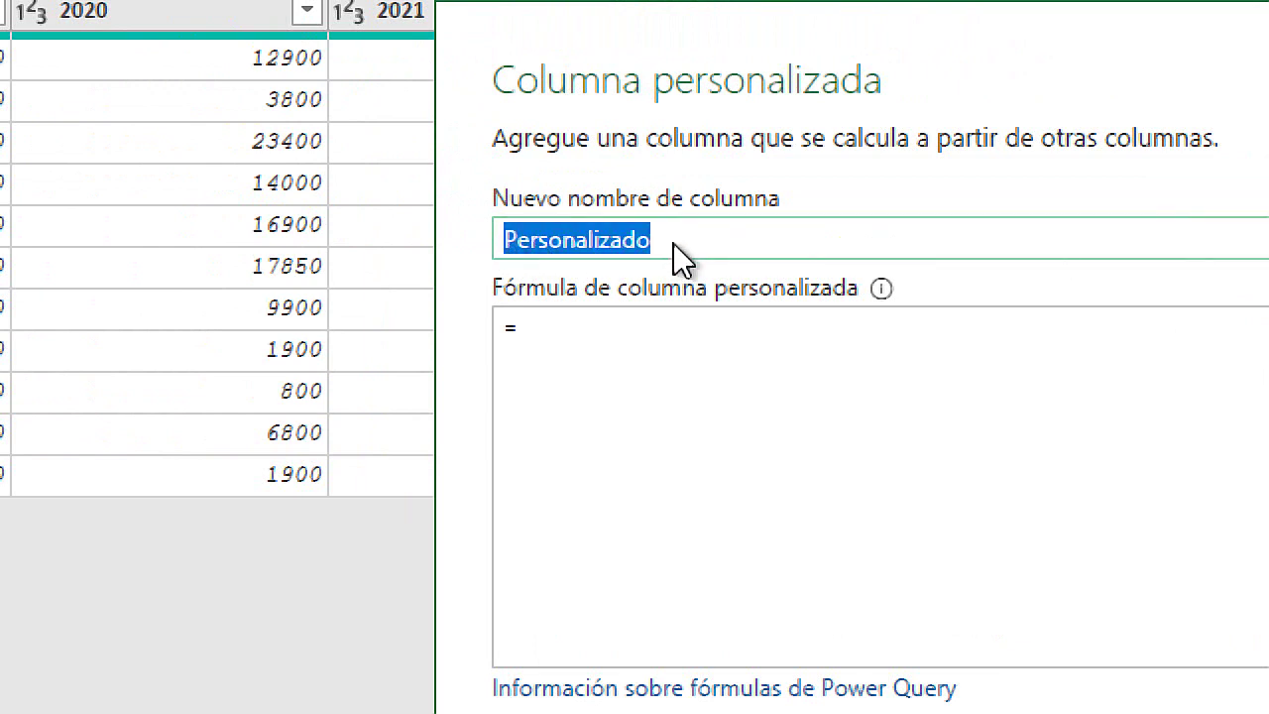
text(10 % DEL )
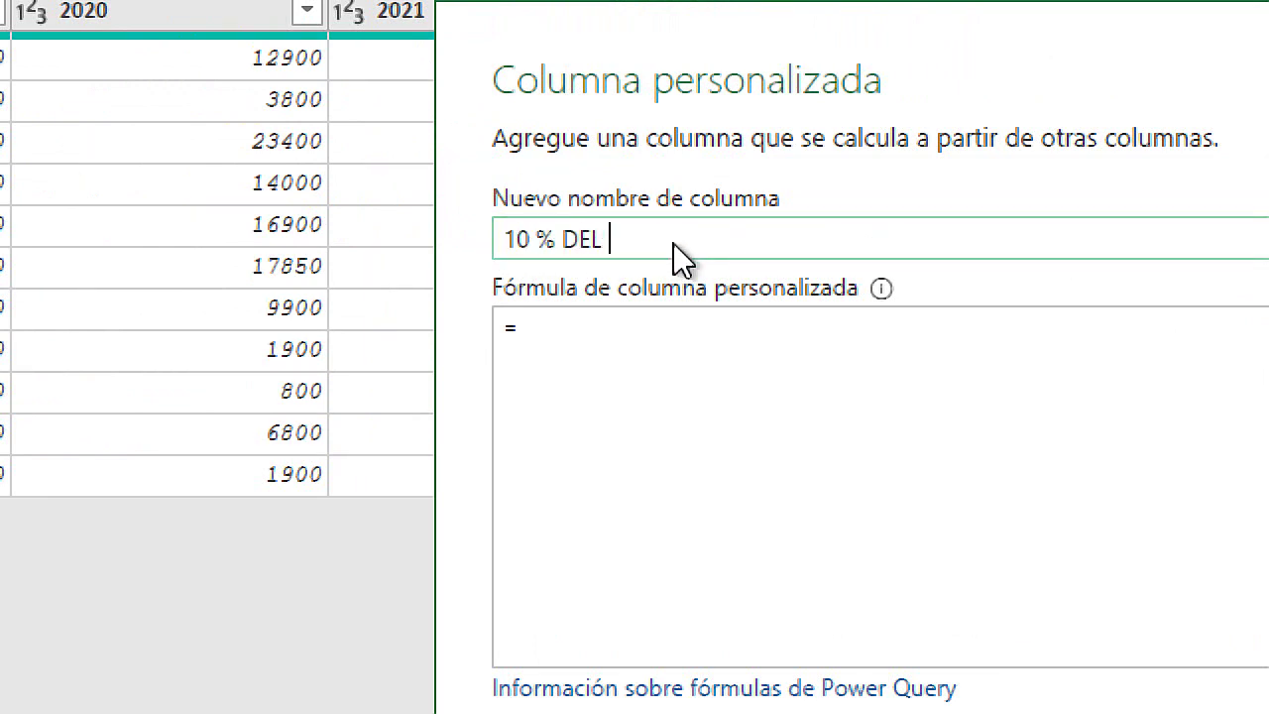
text(AÑO)
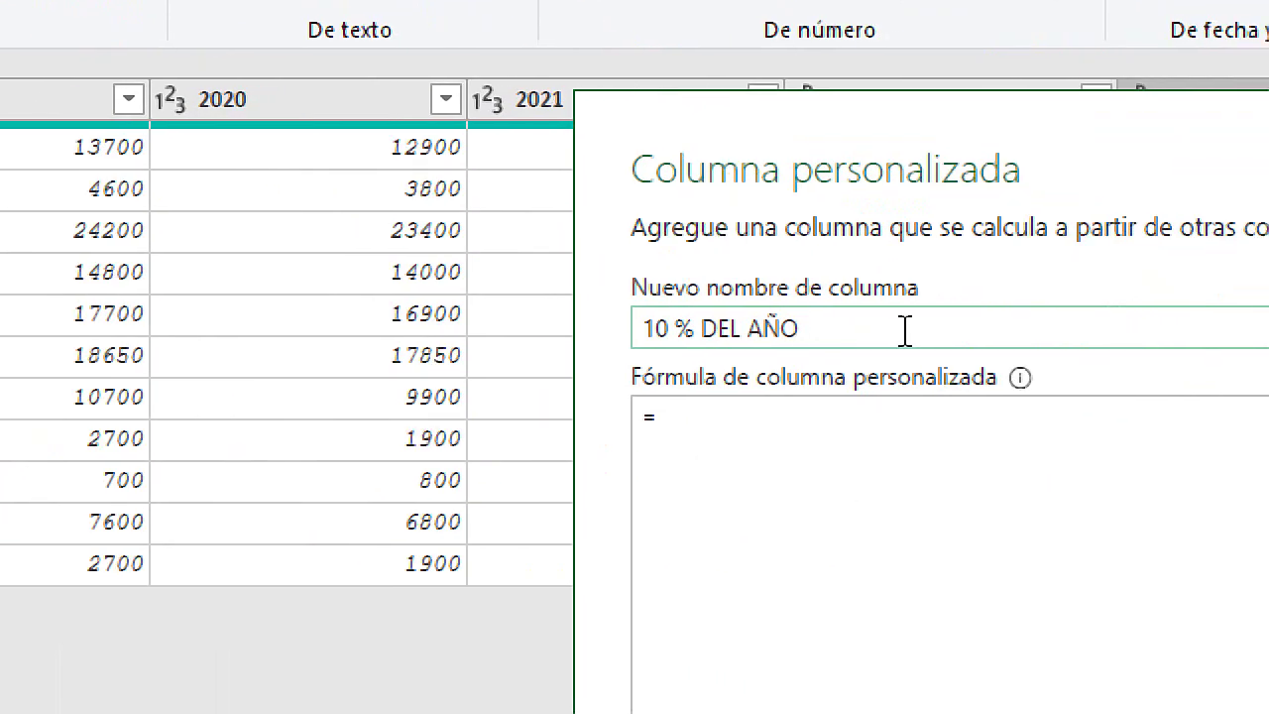
text( 202)
text(0)
click(770, 417)
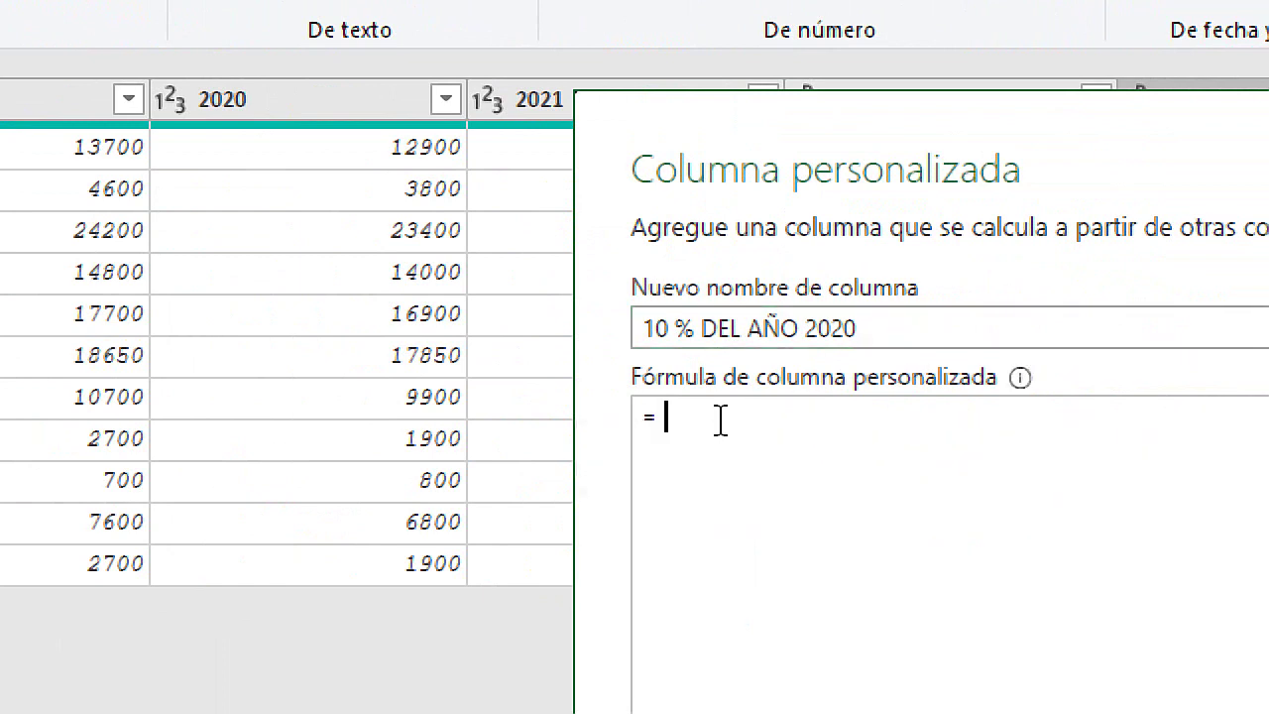
drag(1006, 323, 645, 327)
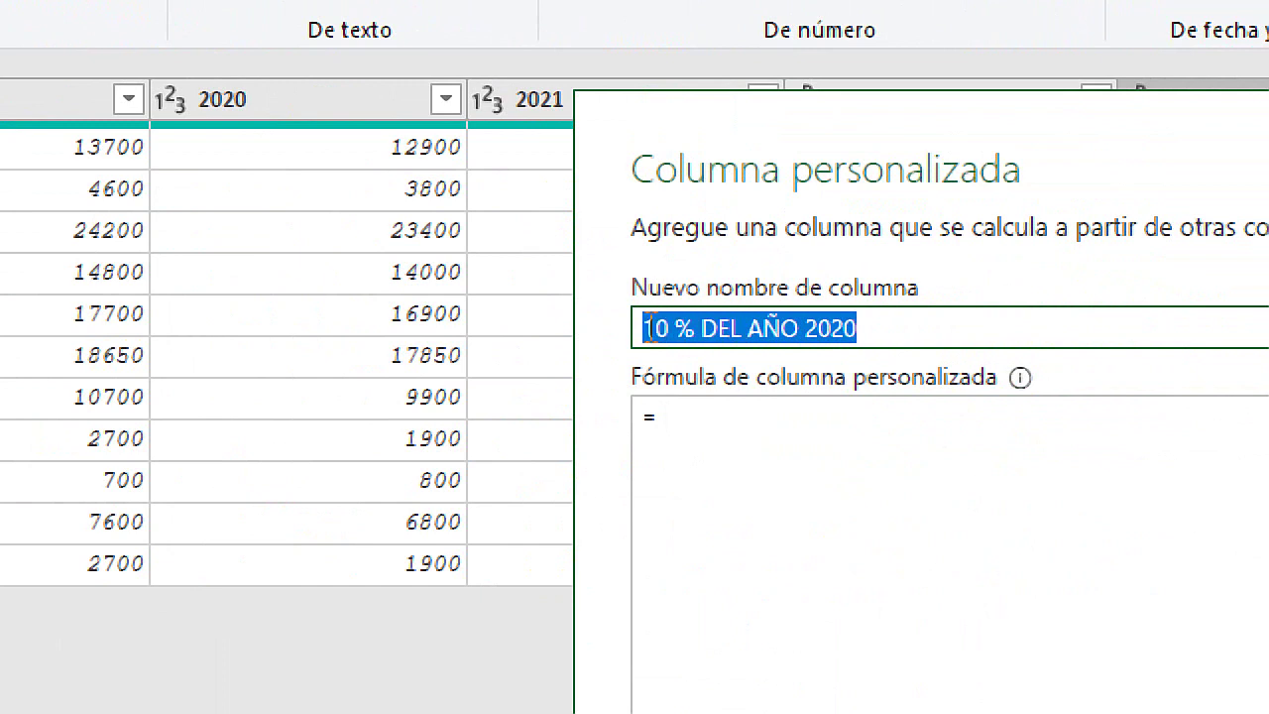
click(716, 327)
drag(857, 327, 651, 327)
Enter the formula [2020]*0.1 and create the column, checking values like 2340
click(977, 328)
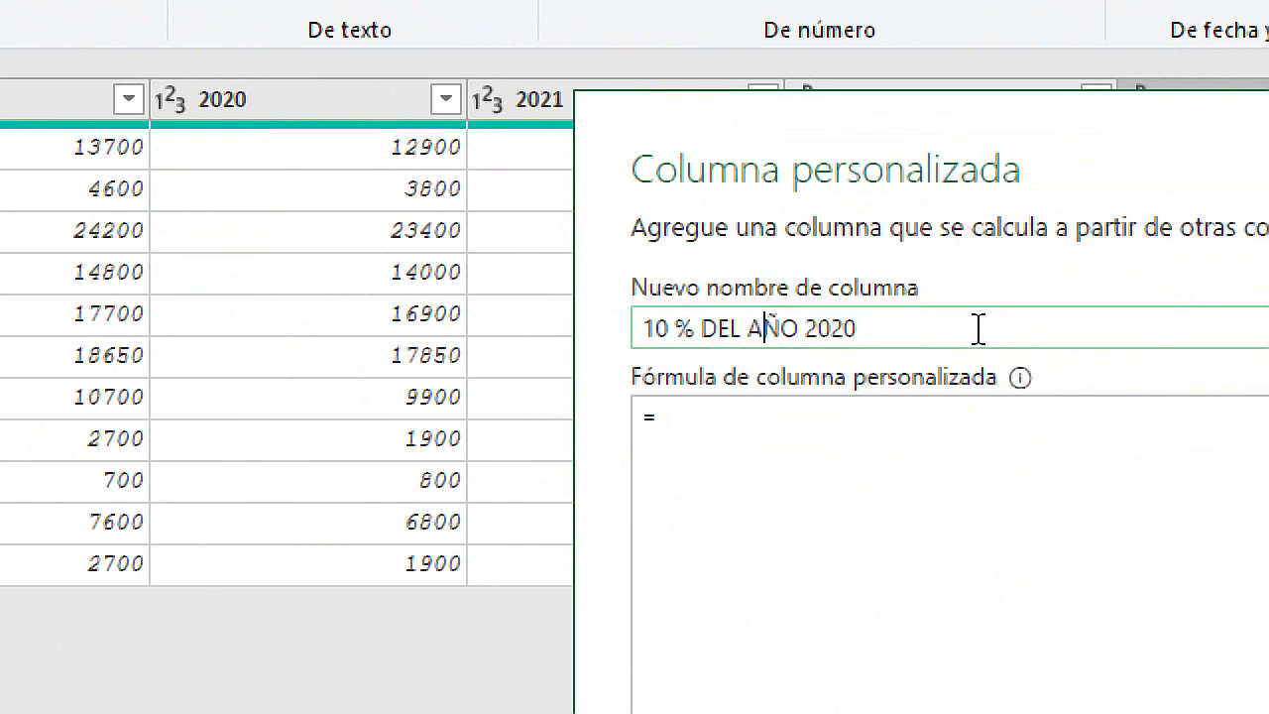
click(750, 405)
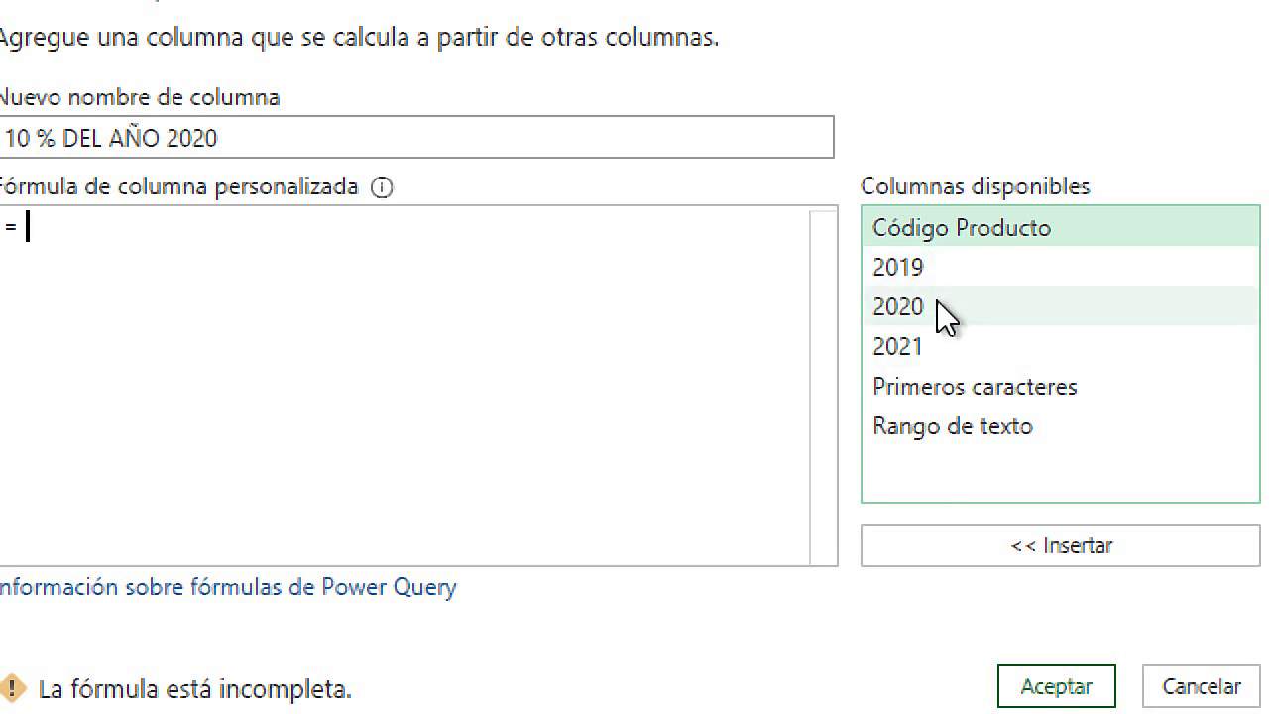
double_click(937, 301)
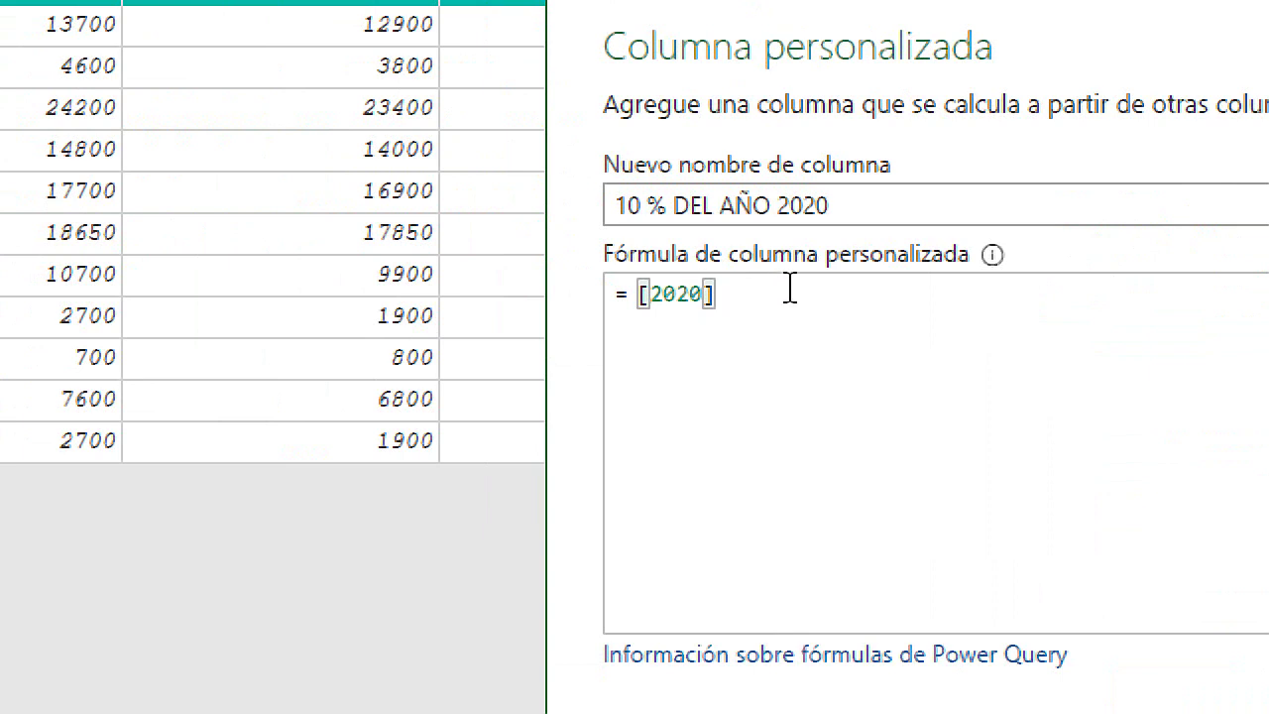
text(*)
text(0.1)
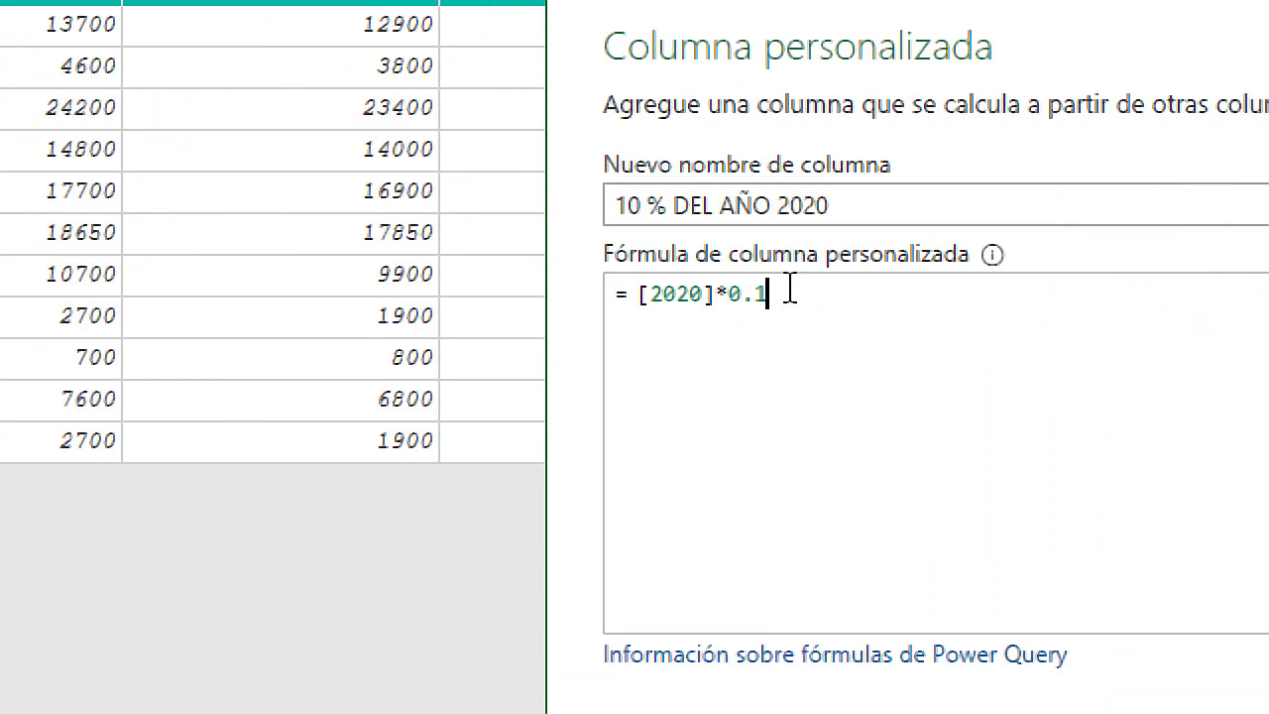
drag(790, 289, 716, 293)
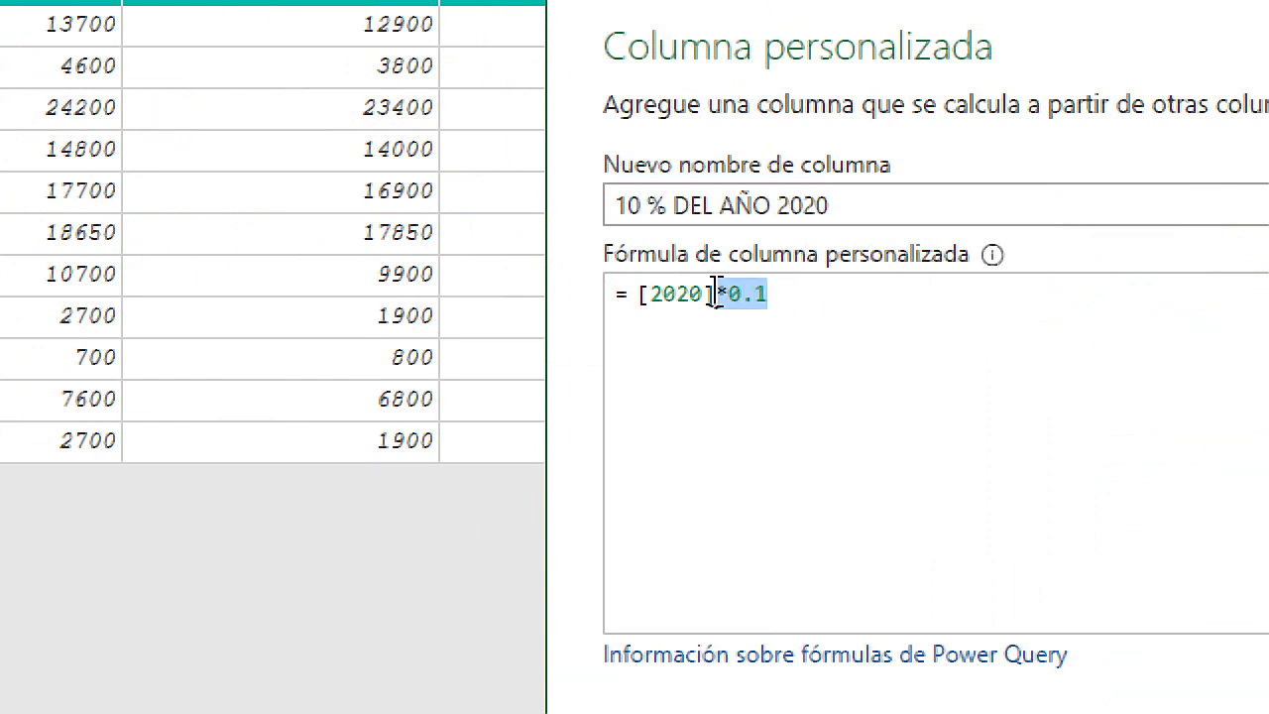
click(785, 296)
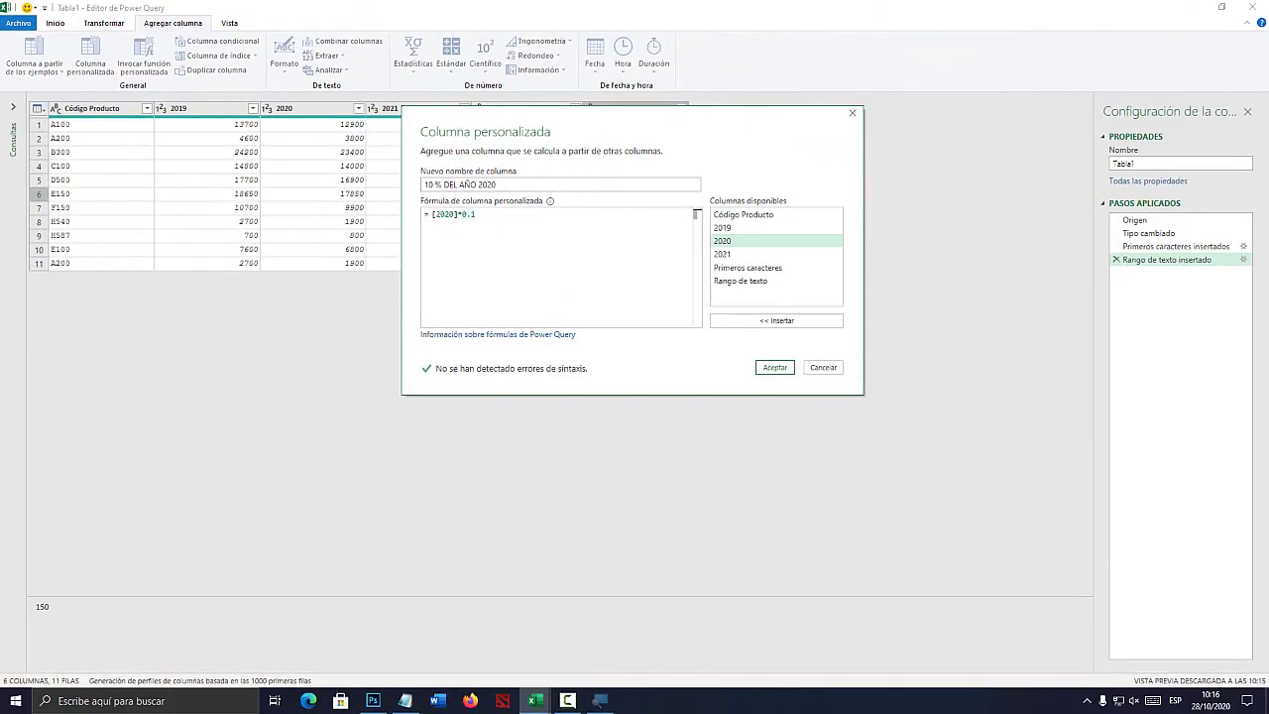
click(774, 367)
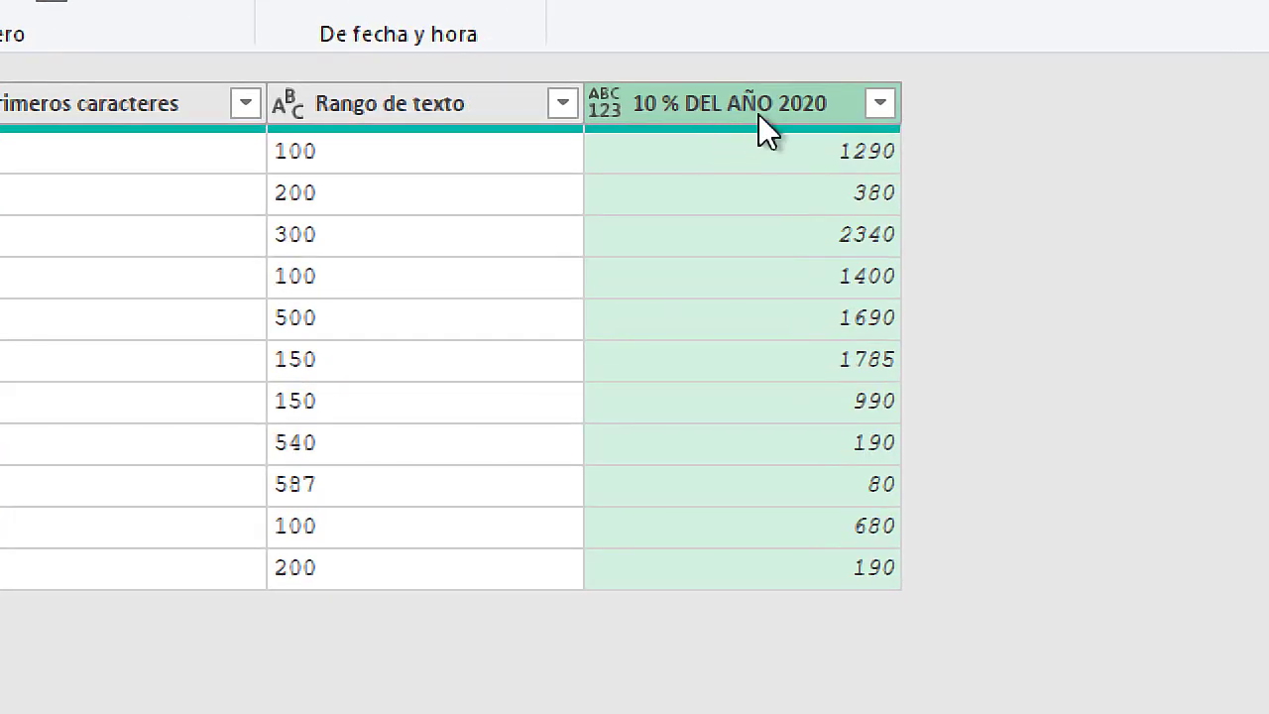
drag(754, 155, 818, 315)
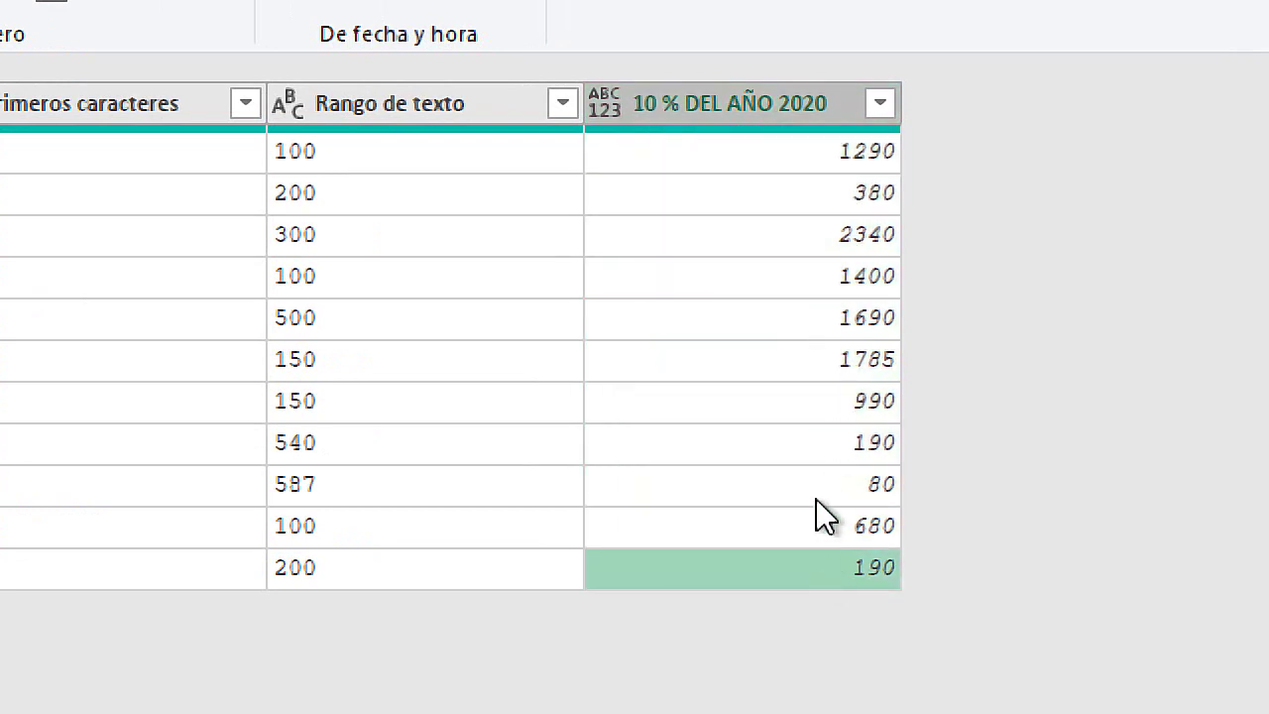
click(764, 235)
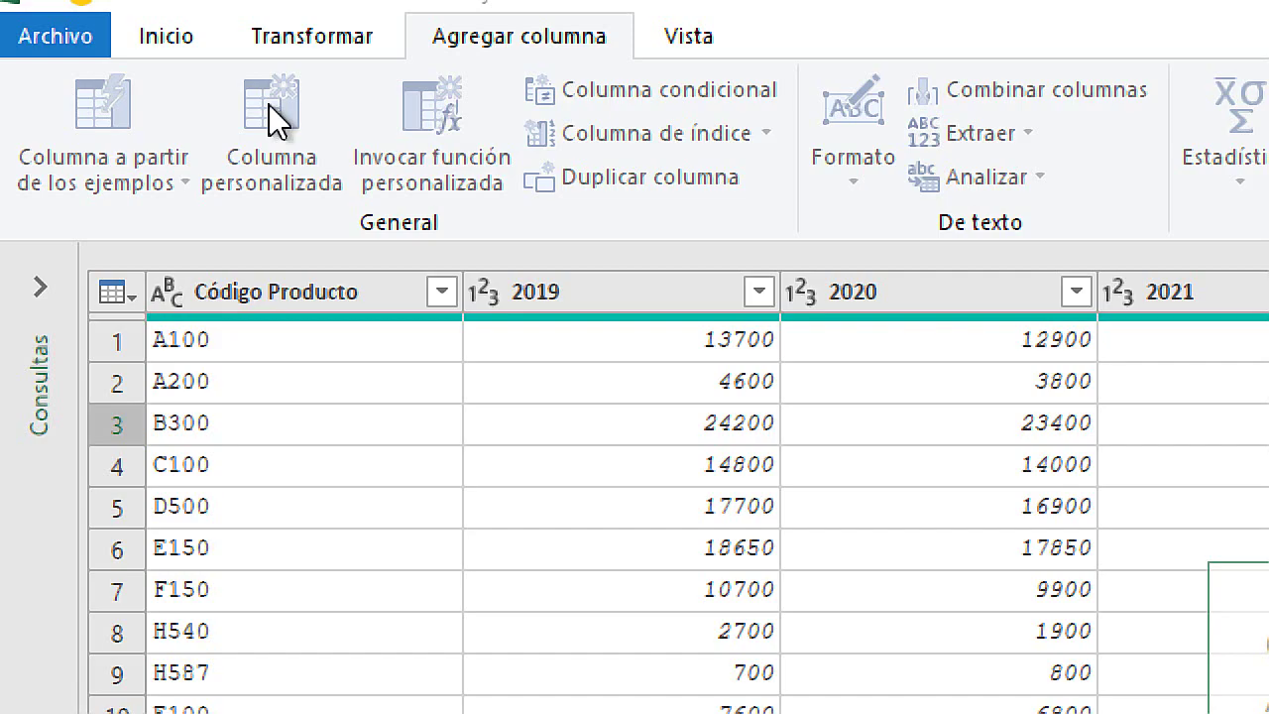
Create a Personalizado custom column with formula [2020] + [10 % DEL AÑO 2020]
click(273, 119)
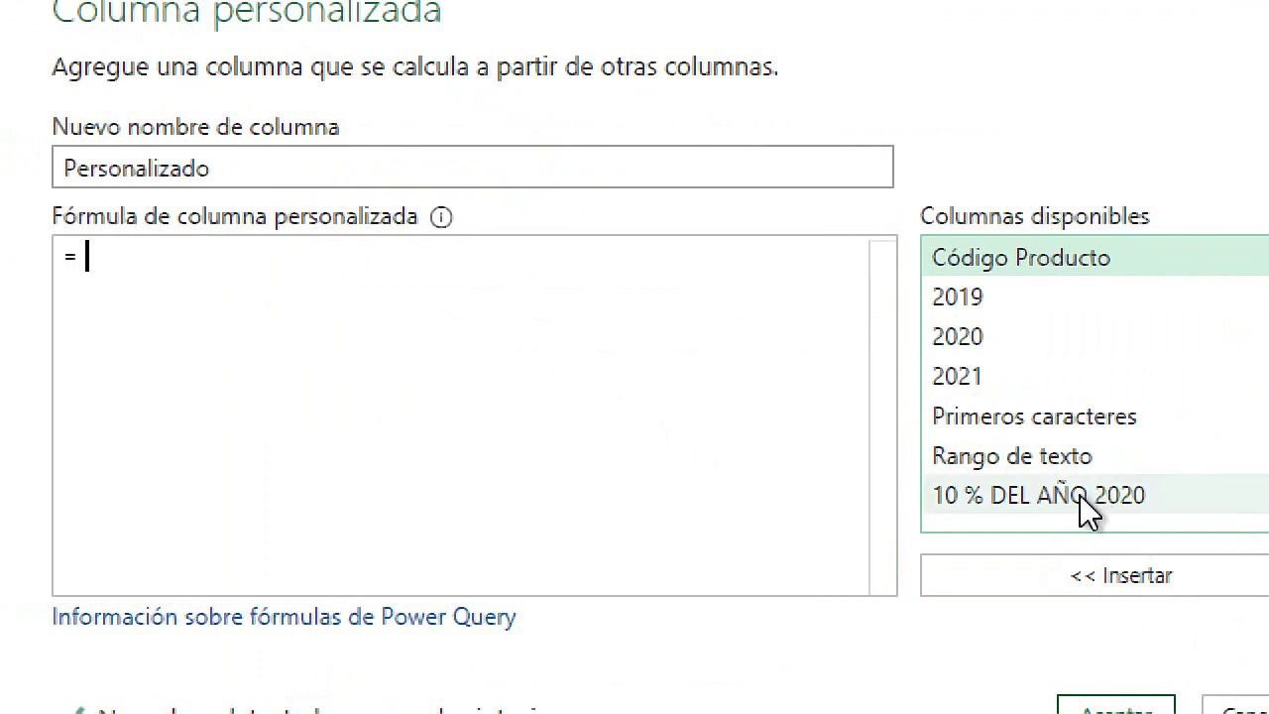
double_click(987, 334)
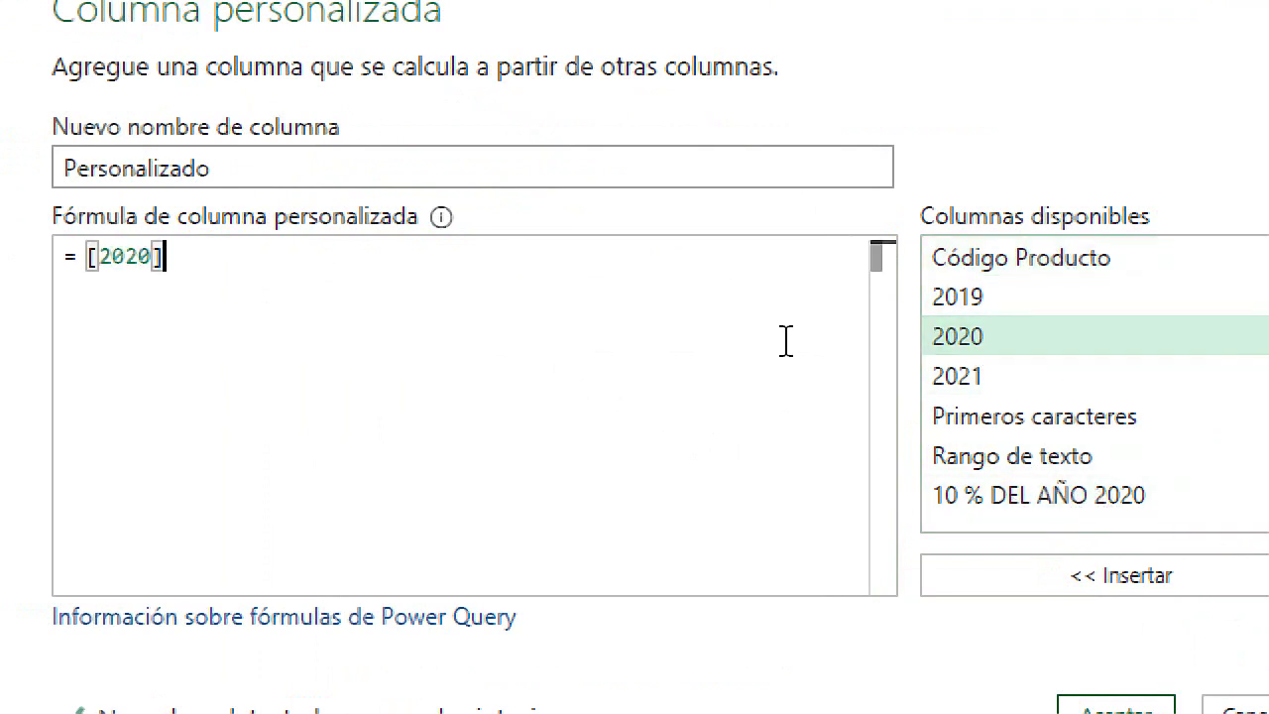
text(+)
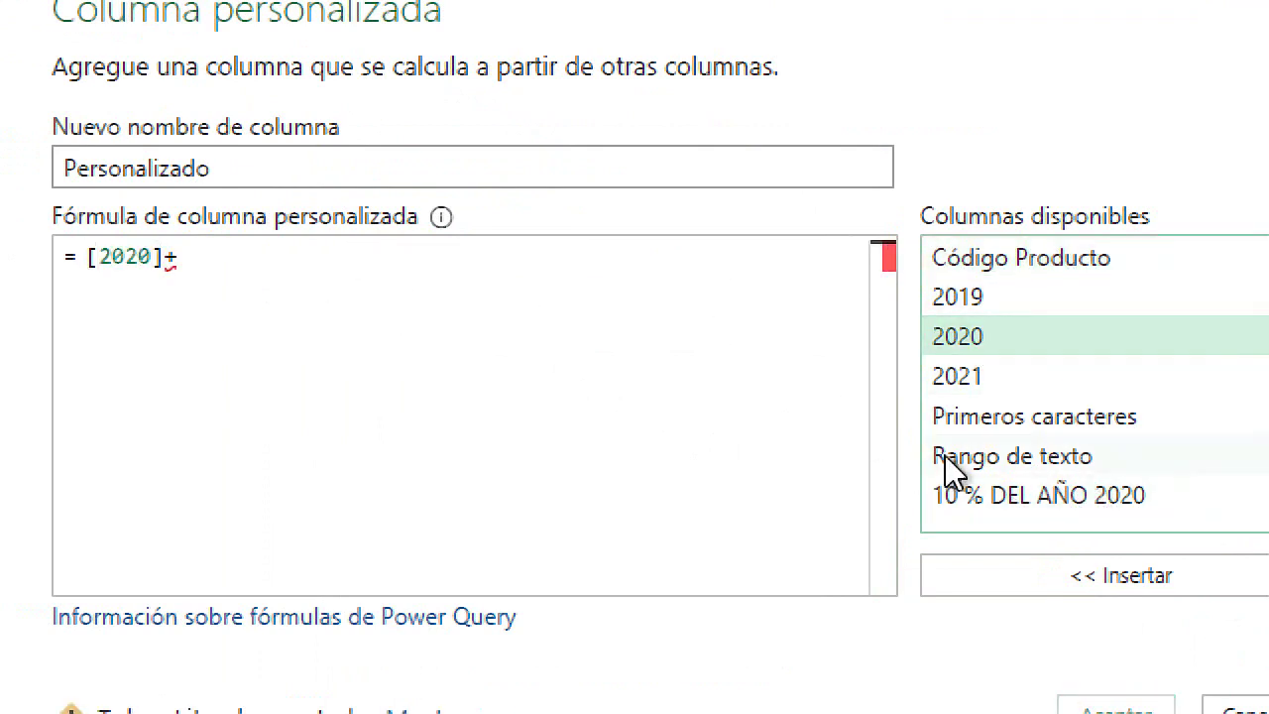
double_click(1038, 495)
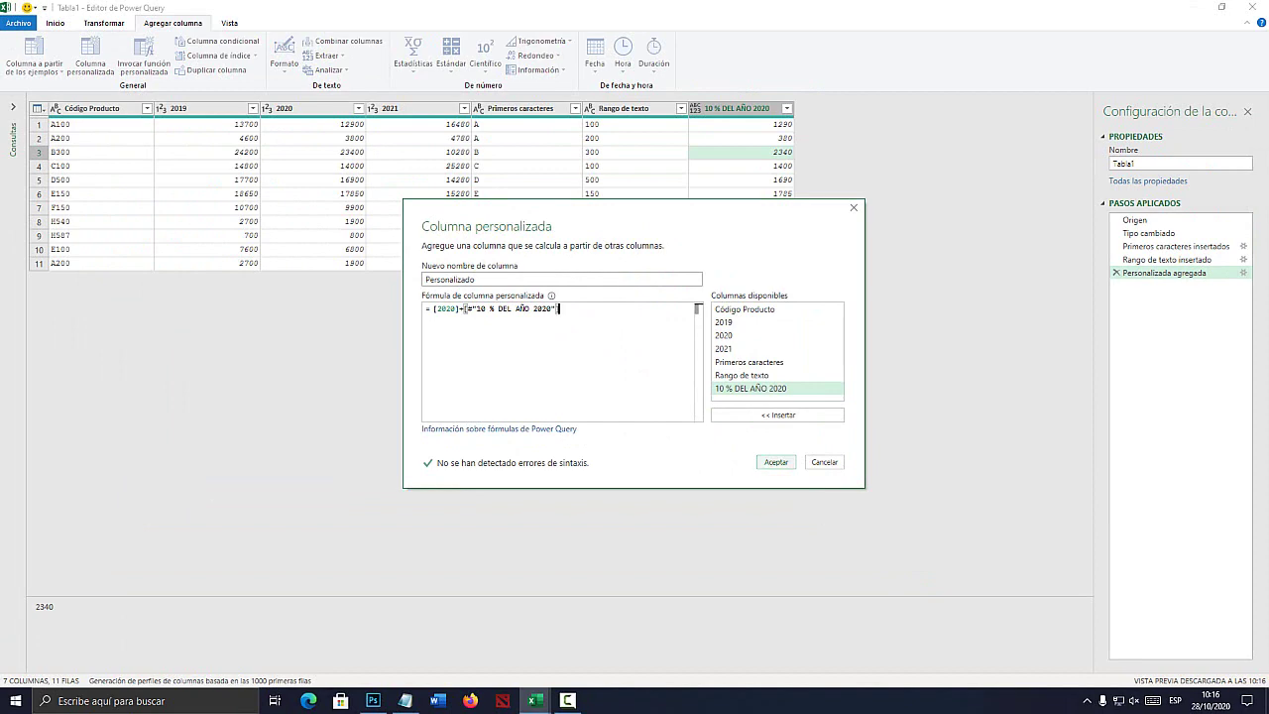
click(776, 462)
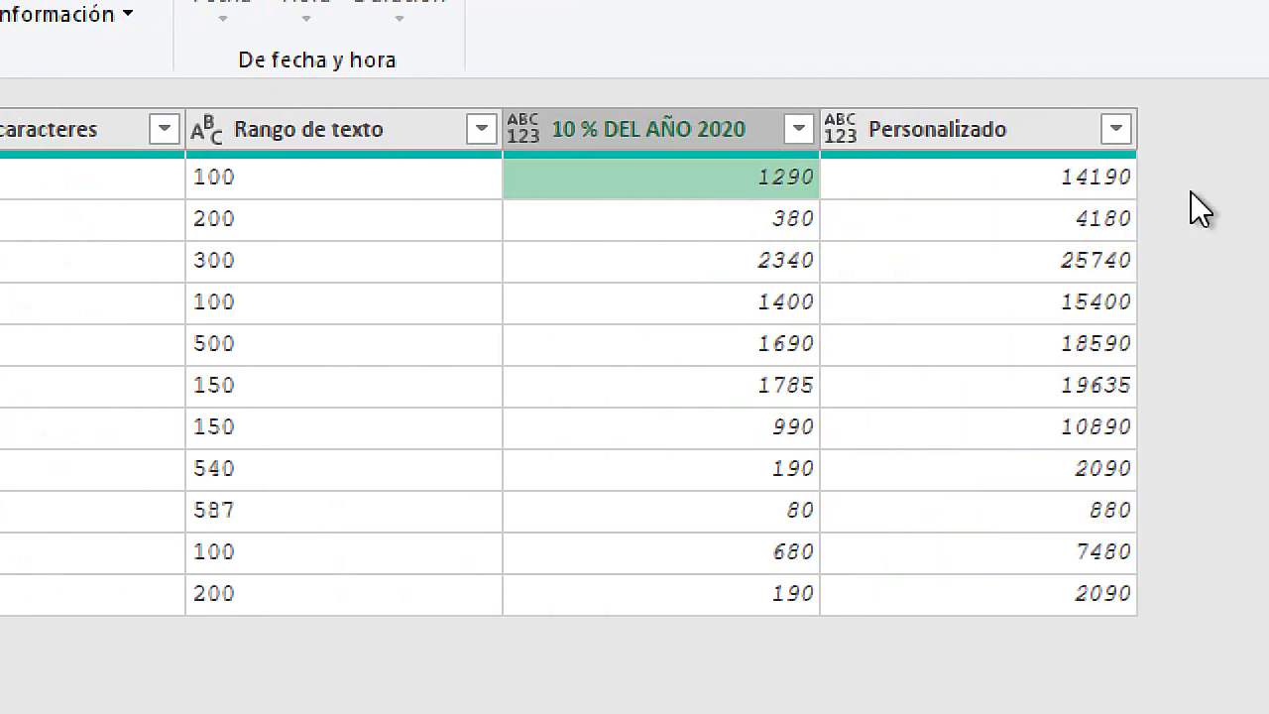
click(1016, 552)
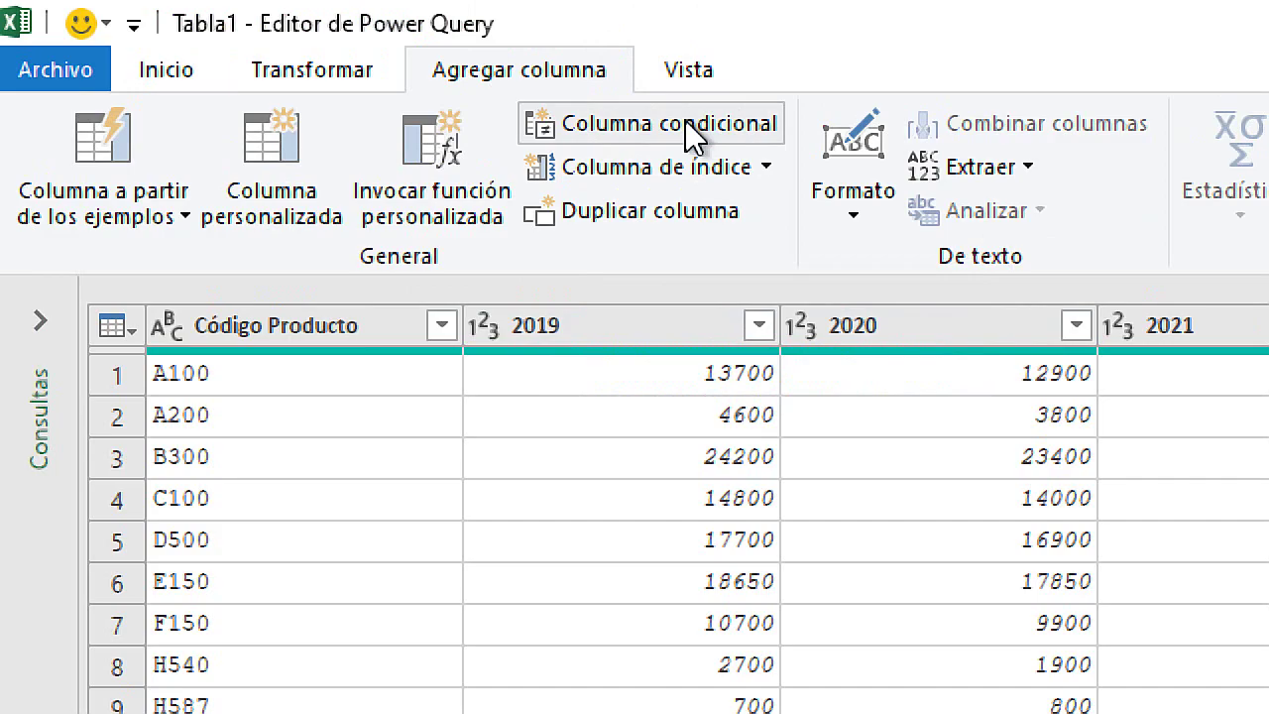
Start a conditional column and name it Metas 2021
click(685, 120)
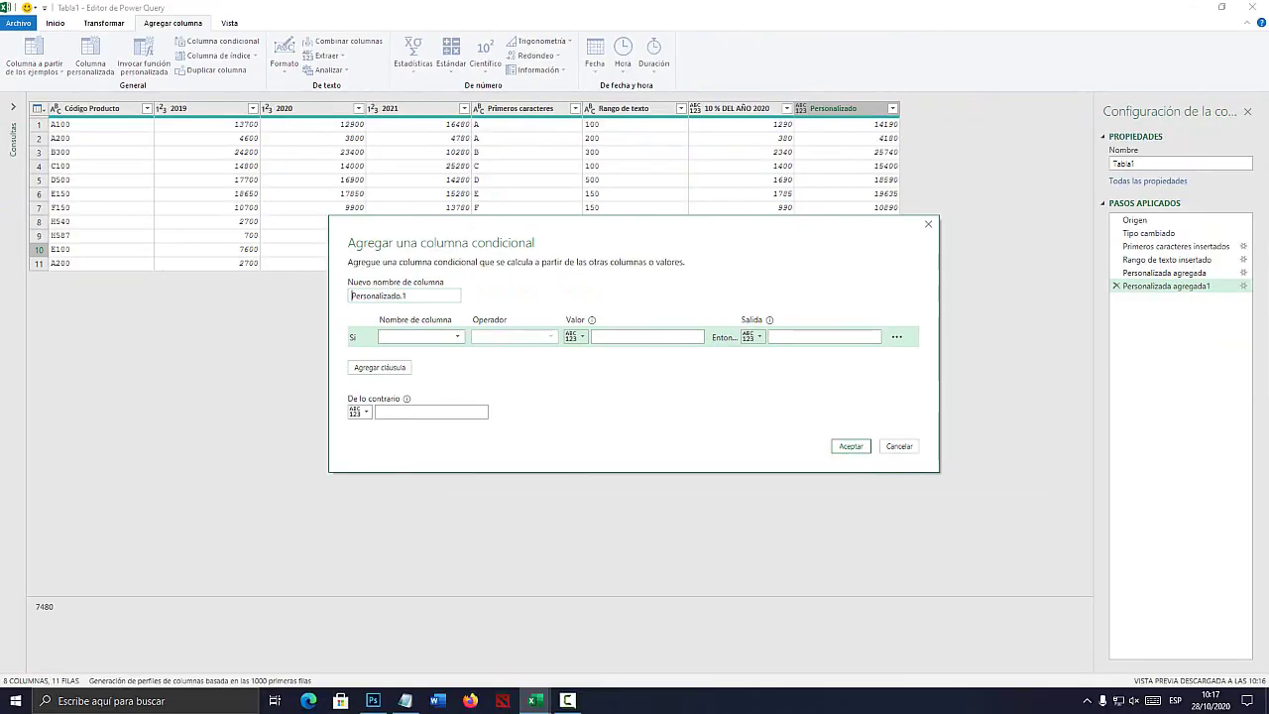
drag(609, 224, 678, 139)
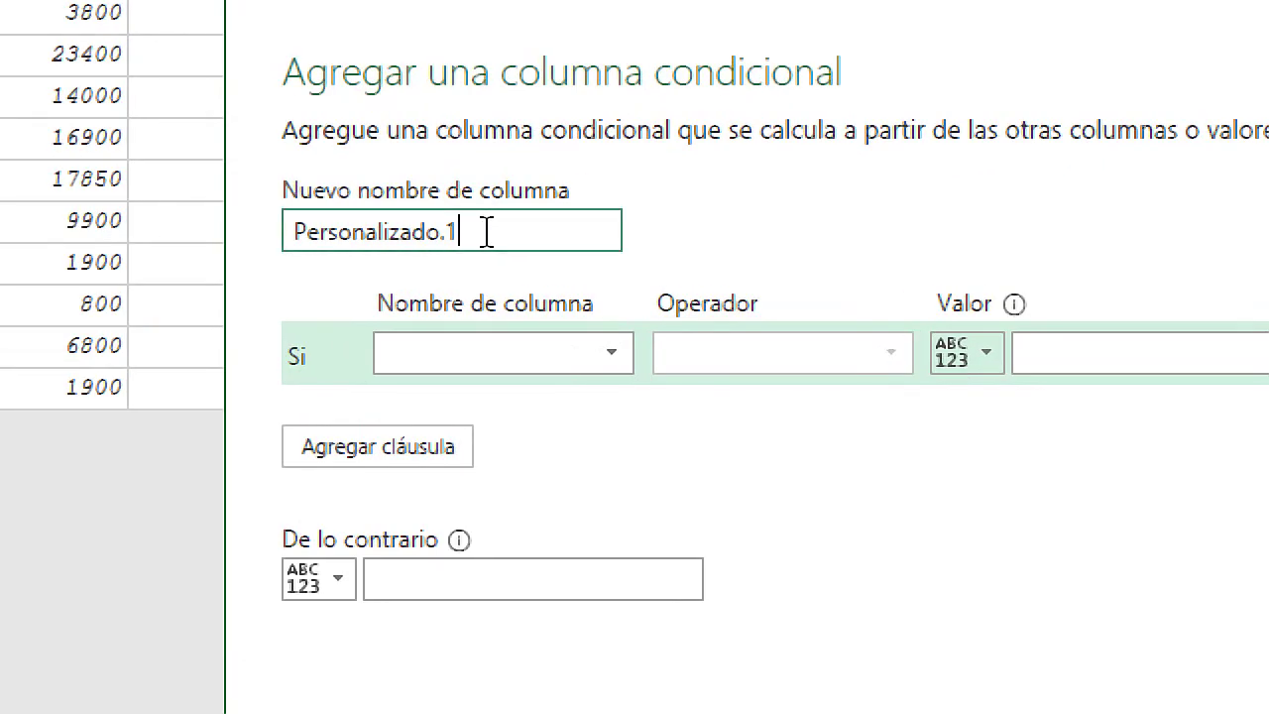
drag(486, 209, 365, 213)
text(m)
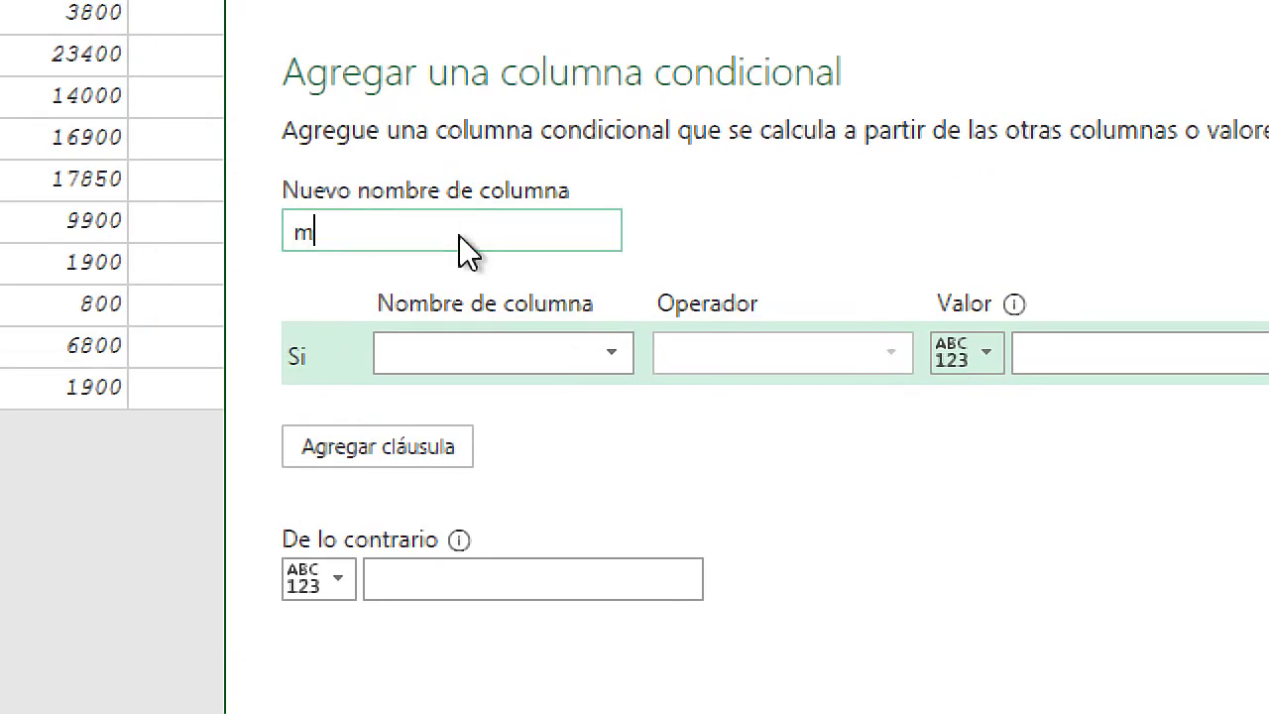
text(ETAS)
key(BackSpace)
key(BackSpace)
key(BackSpace)
text(M)
text(etas 2021)
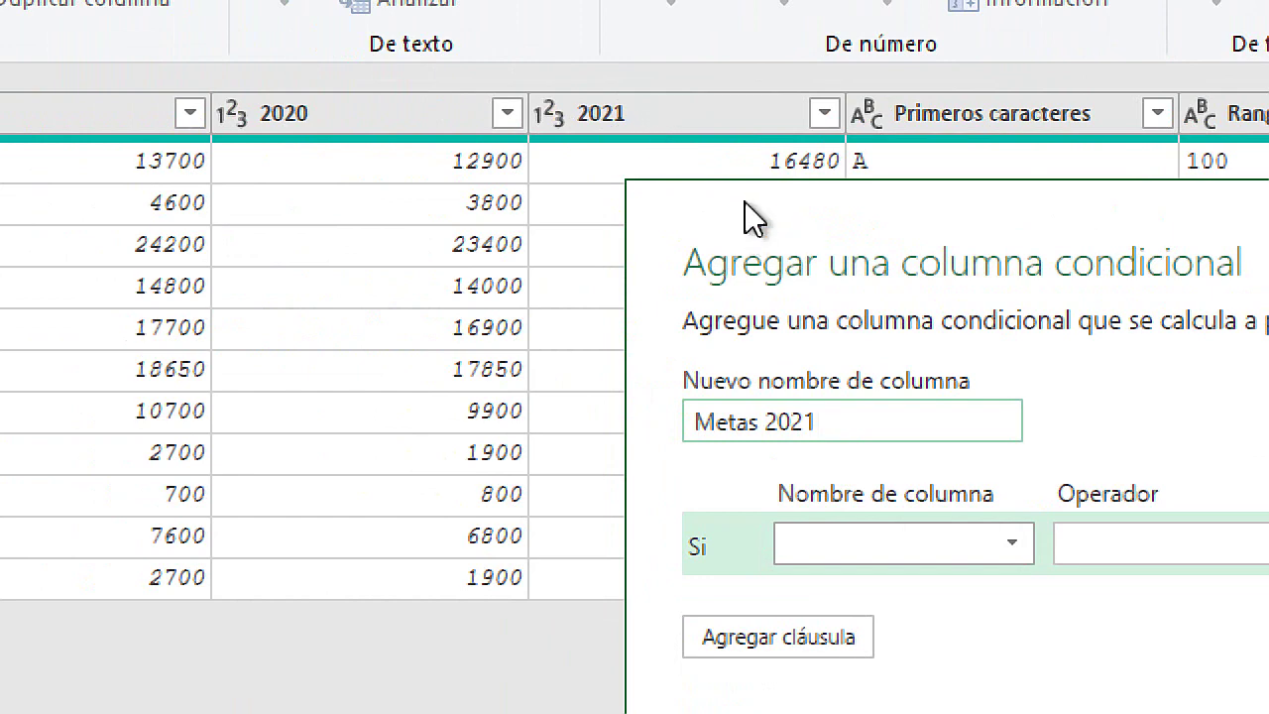
Make the first rule test the 2021 column
drag(744, 201, 945, 134)
drag(813, 147, 869, 85)
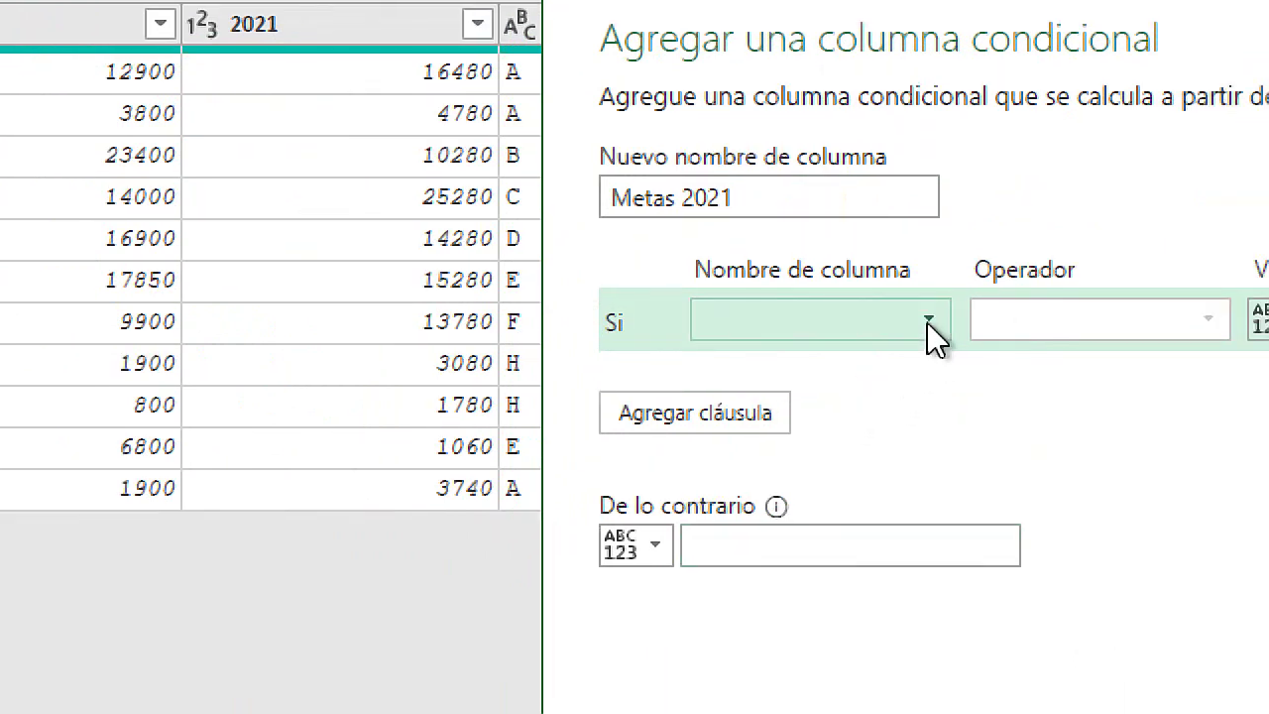
click(927, 322)
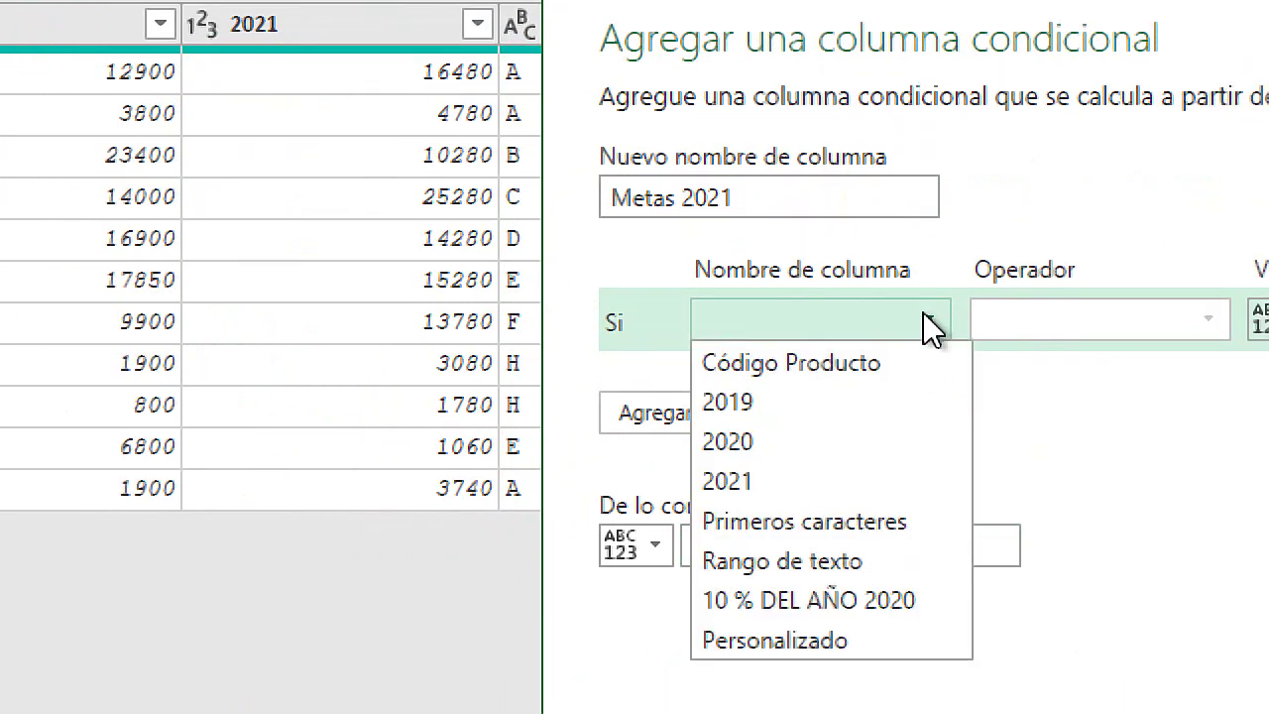
click(752, 483)
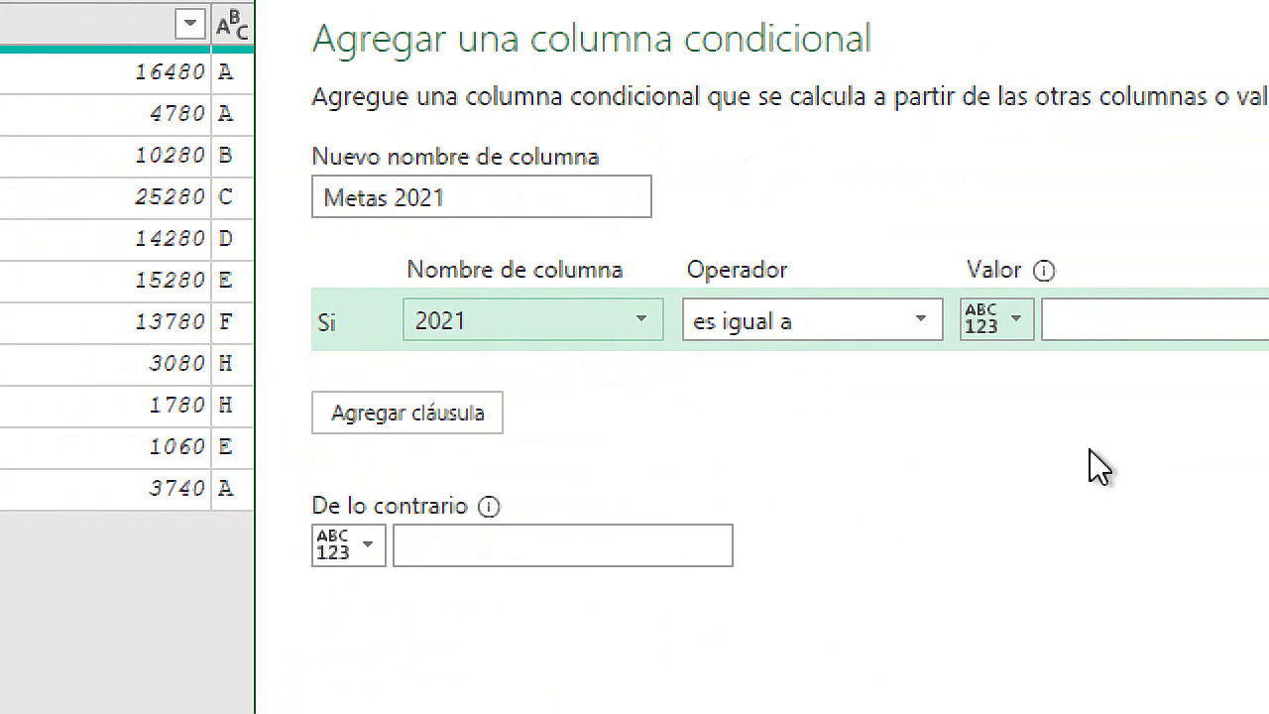
click(916, 320)
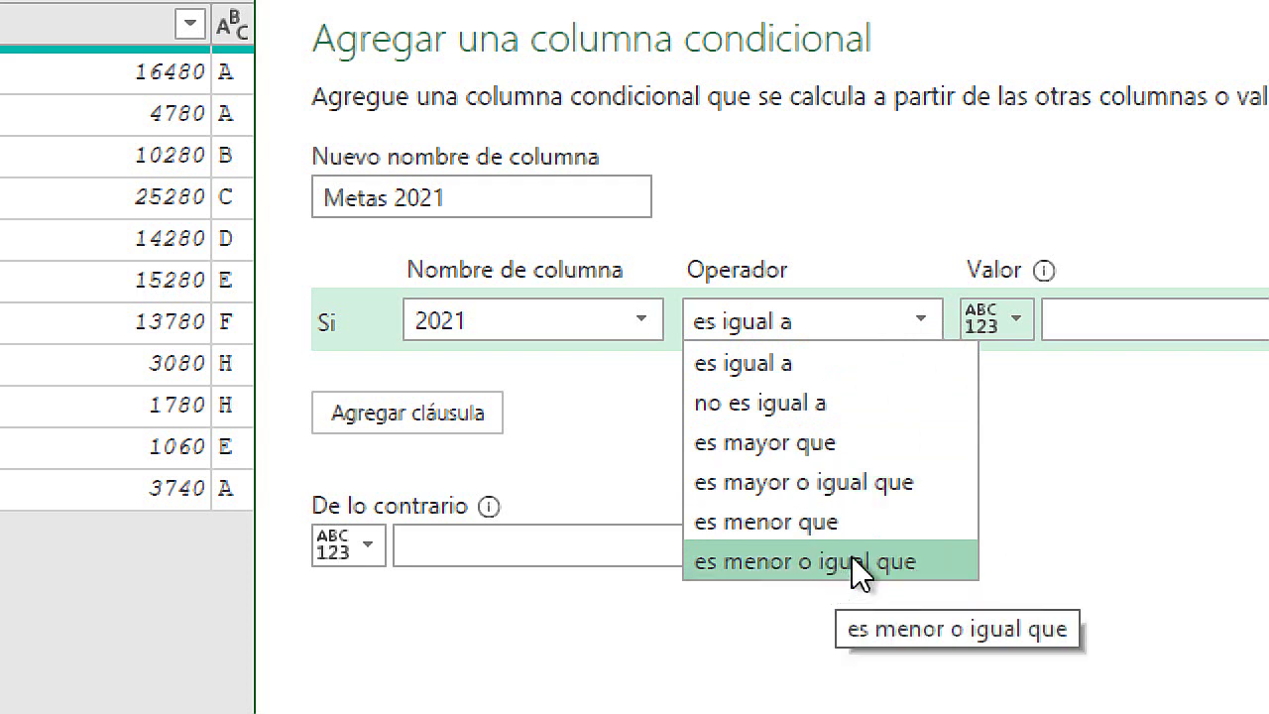
Set the rule to 2021 'es mayor que' 10000
click(784, 441)
scroll(1056, 319, right, 3)
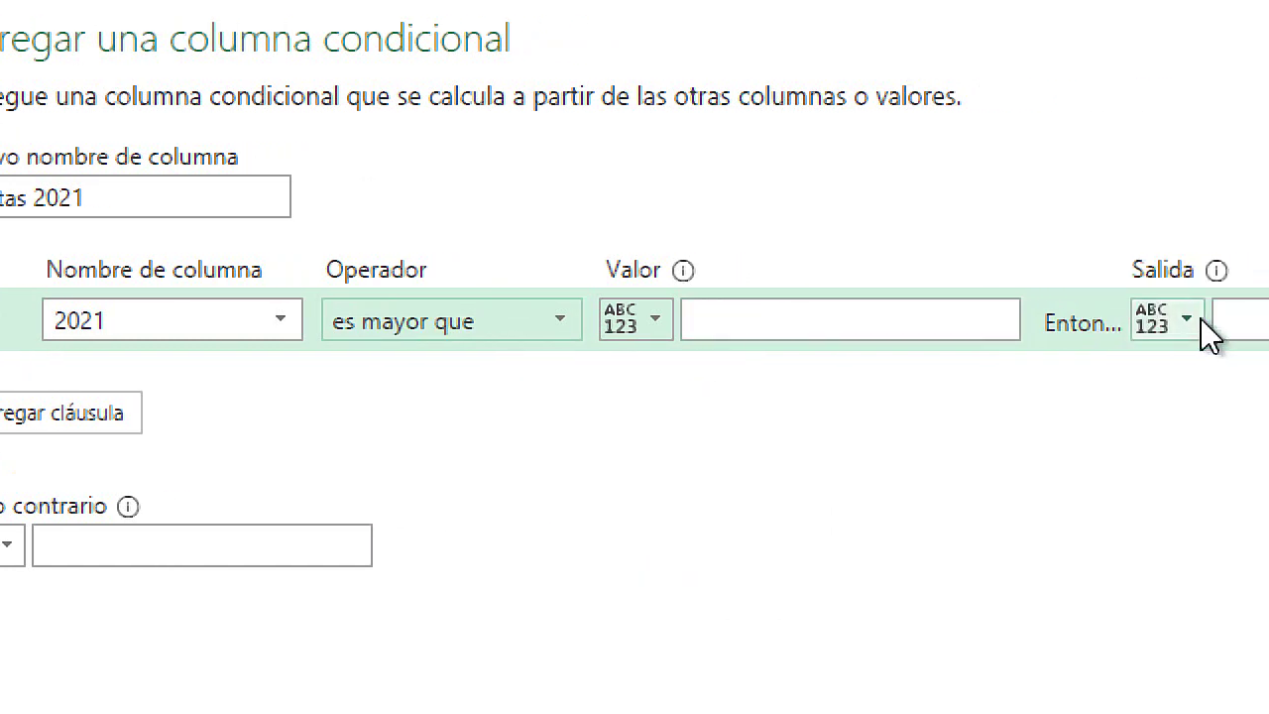
click(903, 318)
text(10)
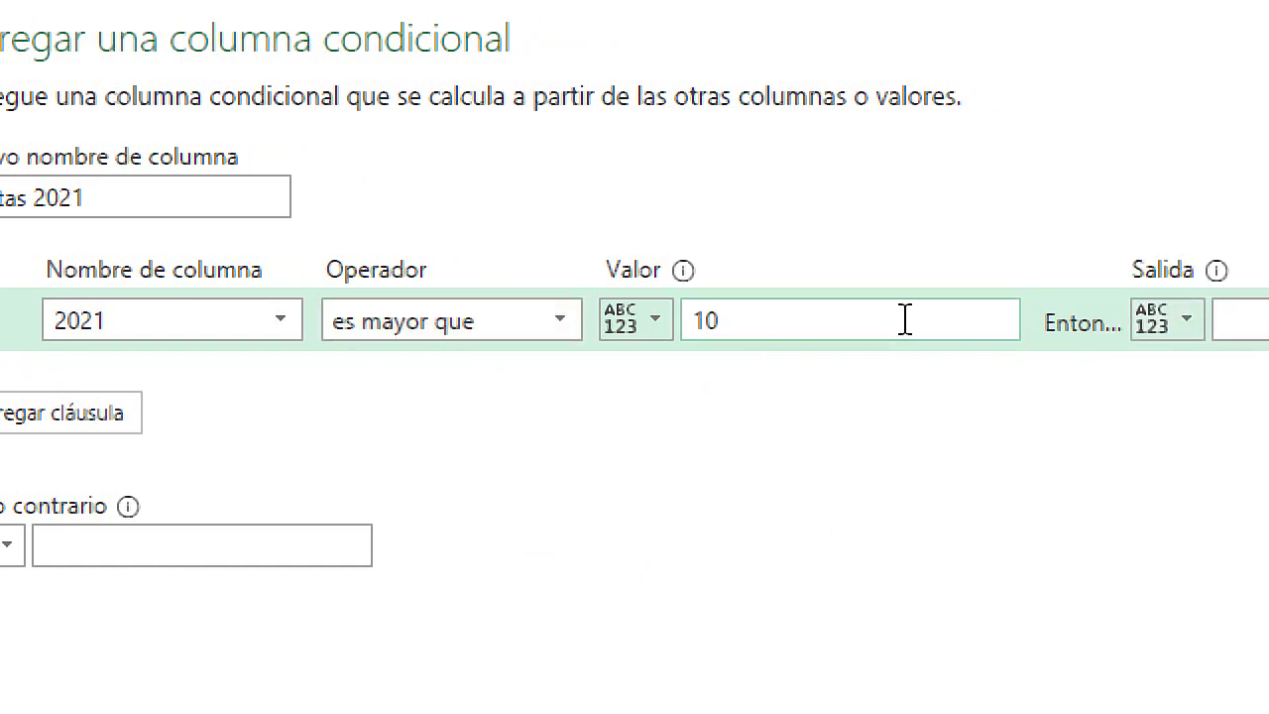
text(000)
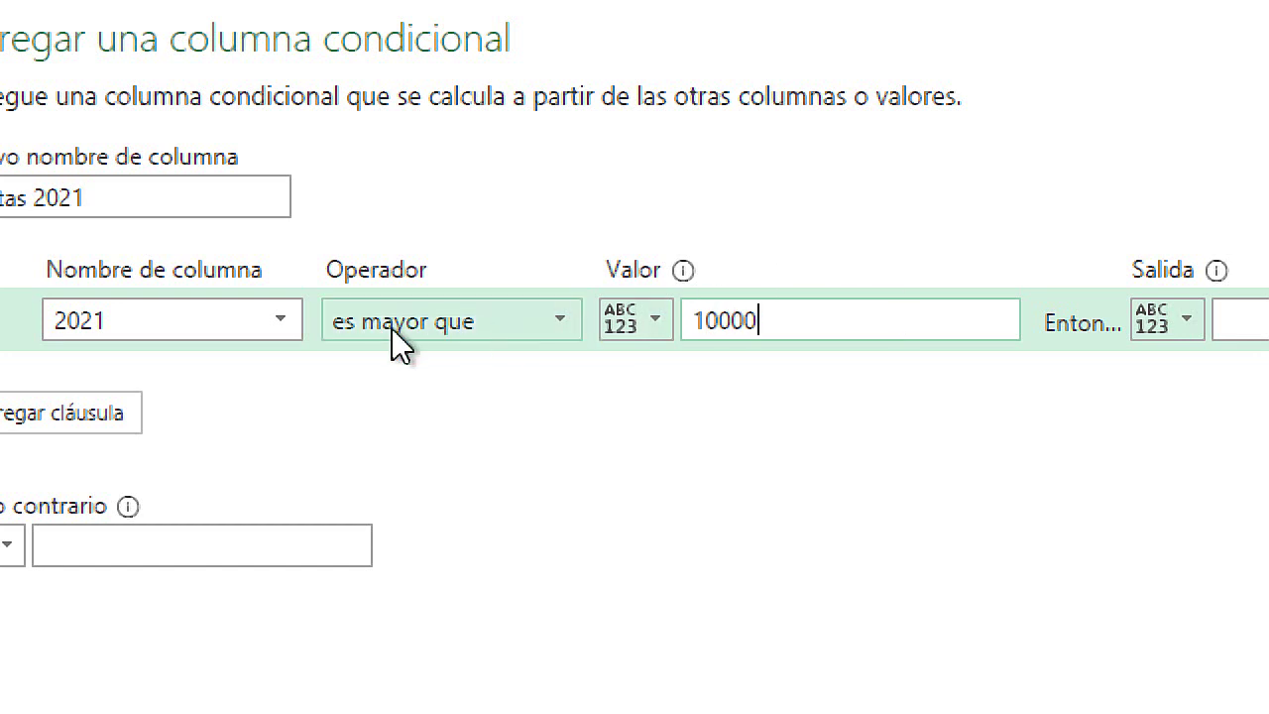
click(505, 325)
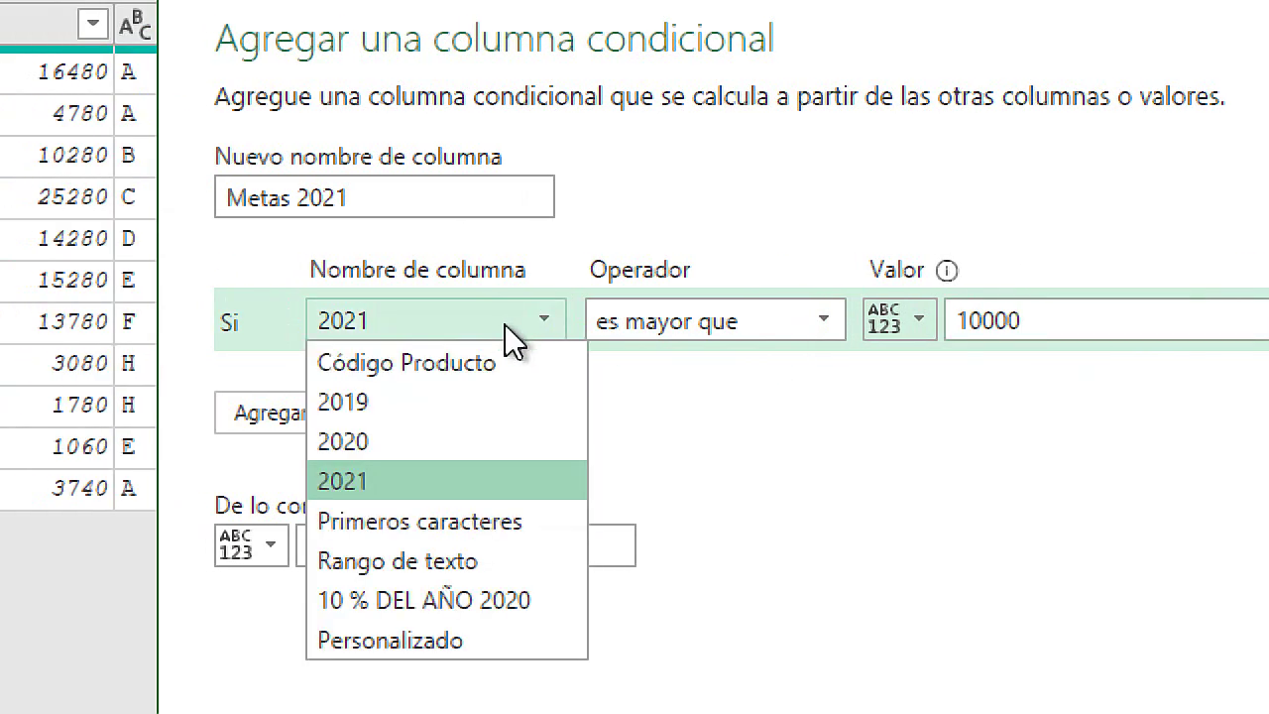
click(510, 480)
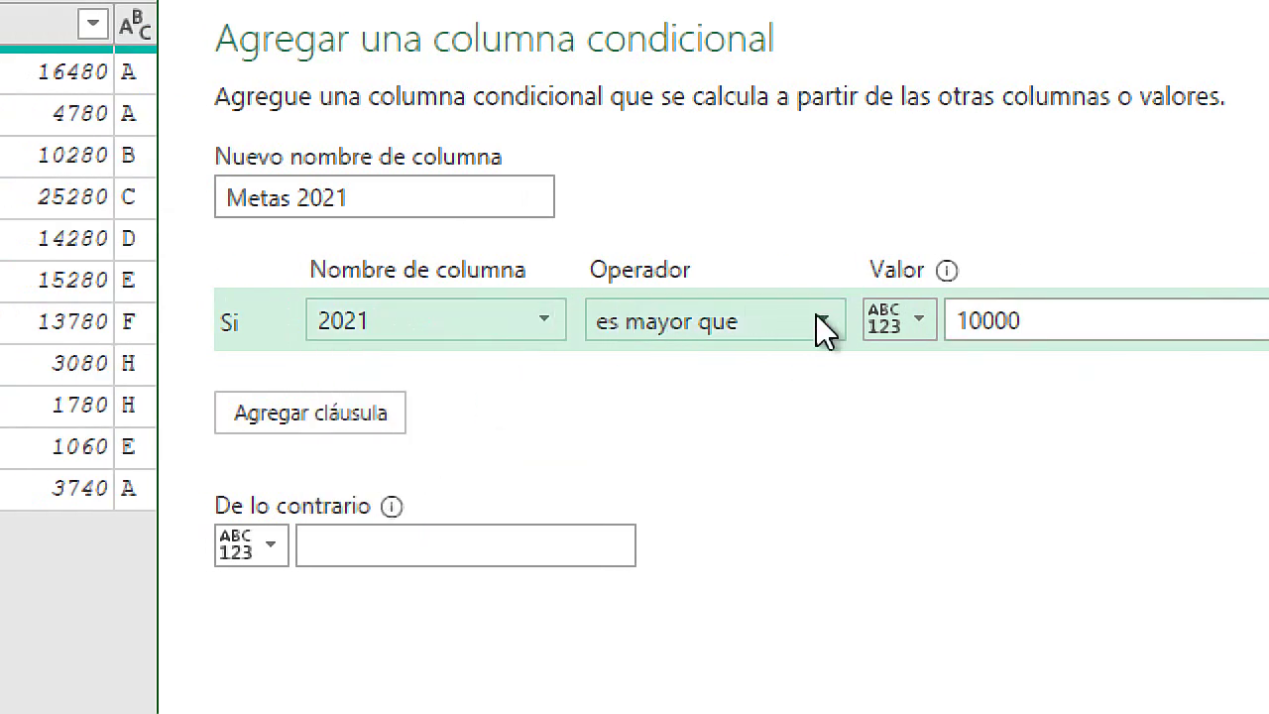
Set the matching output to 'Superó' and begin entering the De lo contrario value
click(1048, 318)
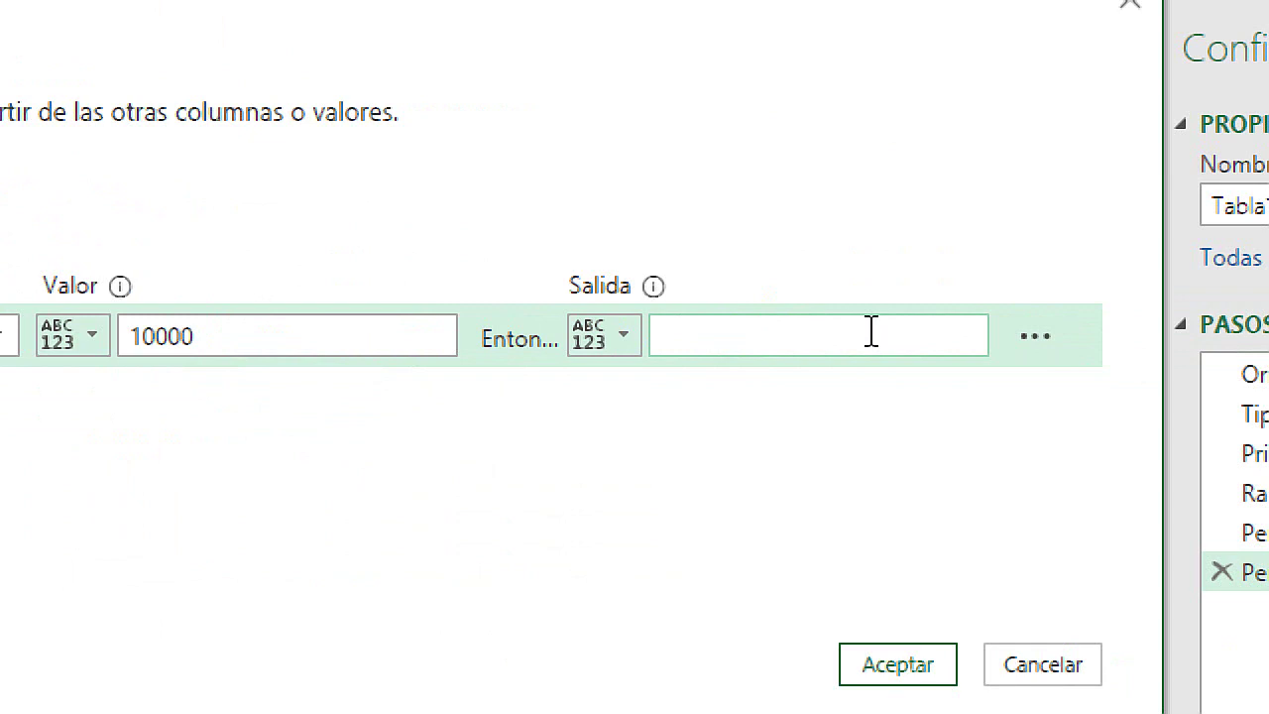
text(Superó)
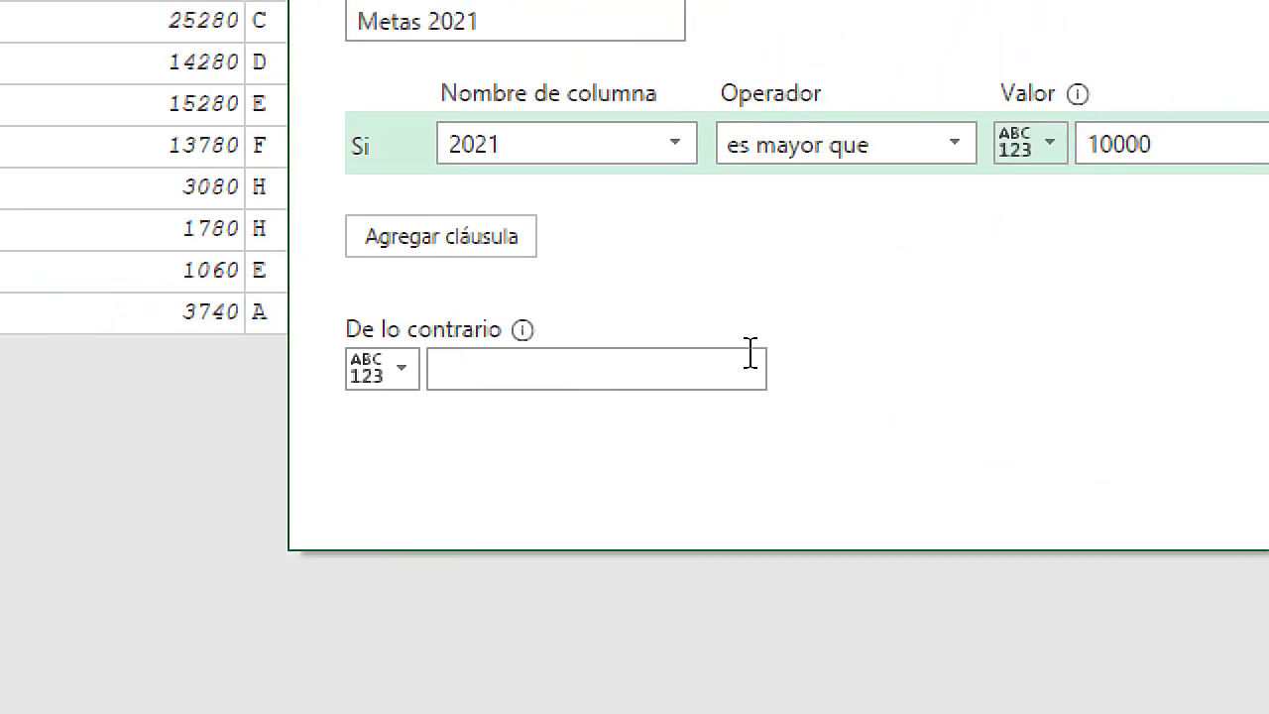
click(1102, 311)
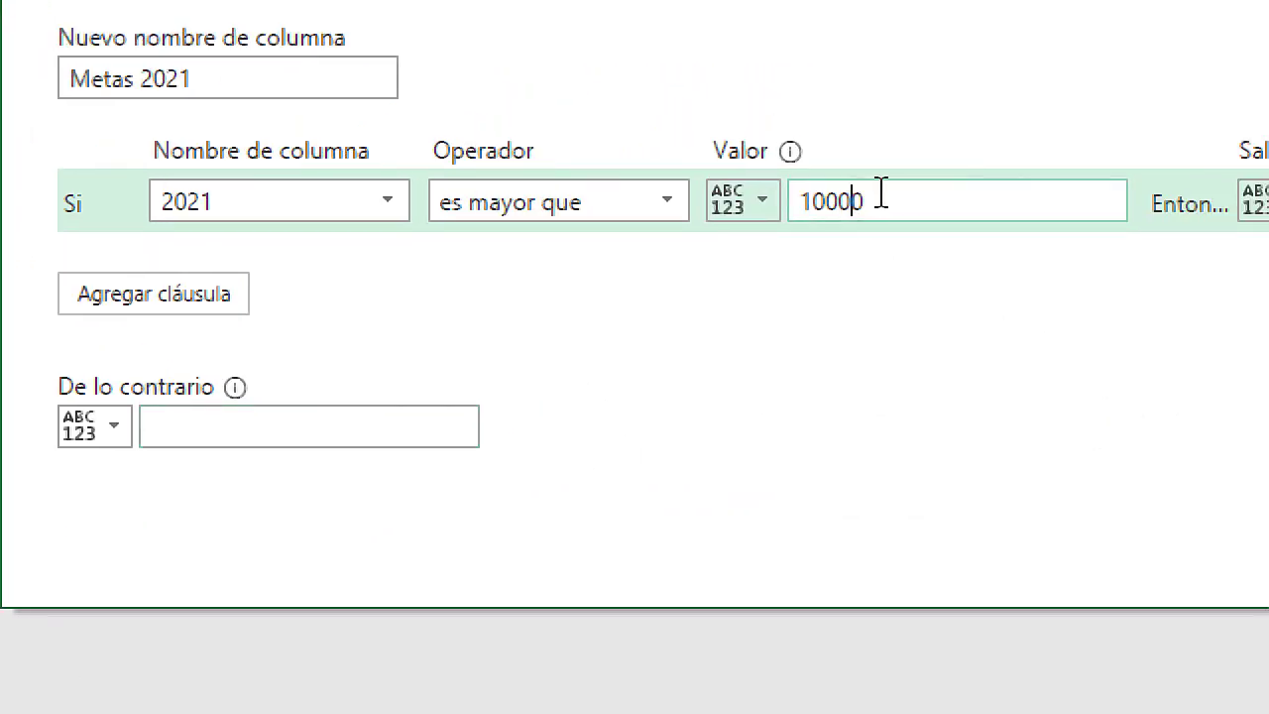
drag(879, 201, 780, 201)
click(263, 418)
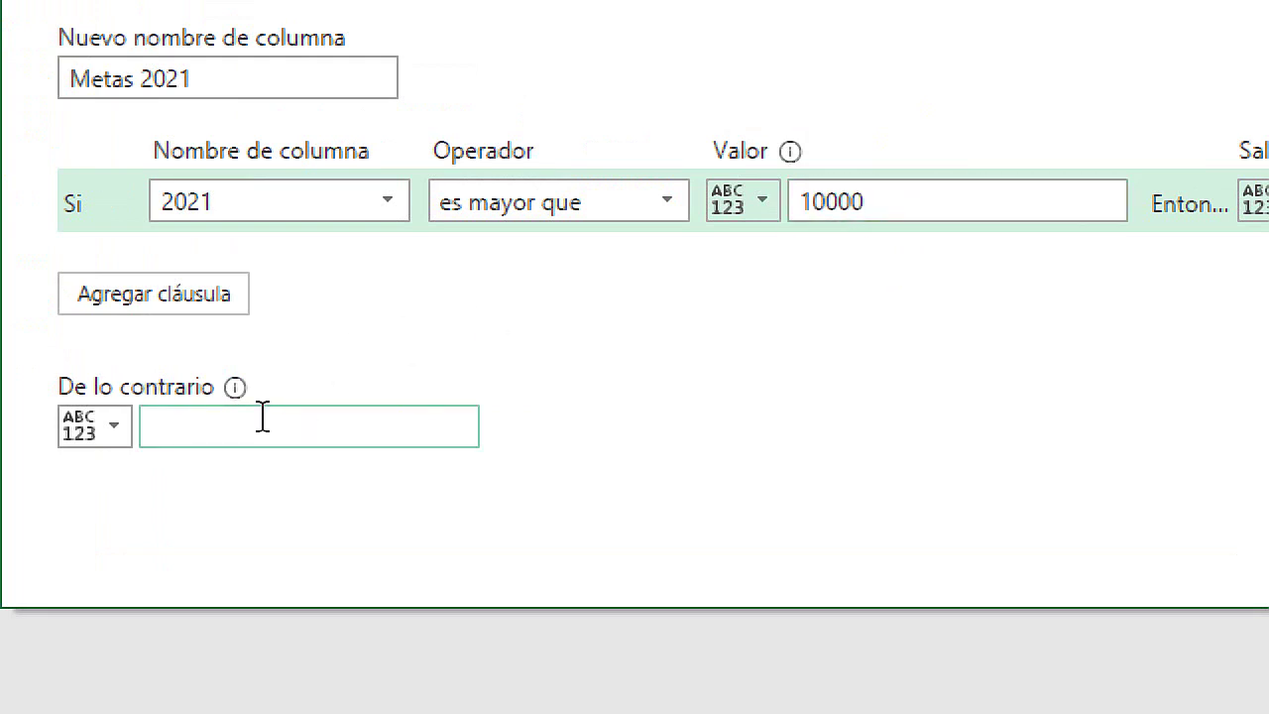
text(dfadfasdf)
key(BackSpace)
key(BackSpace)
key(BackSpace)
key(BackSpace)
key(BackSpace)
key(BackSpace)
key(BackSpace)
key(BackSpace)
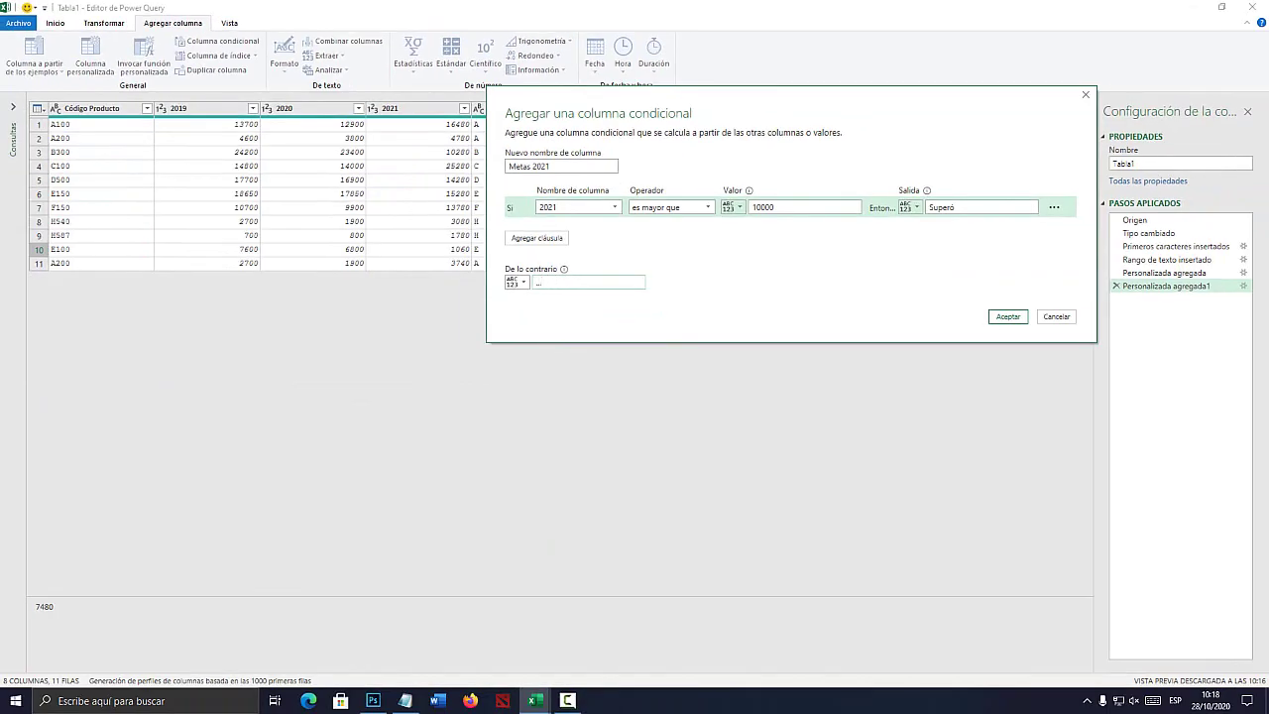
Confirm the Metas 2021 column, inspect the 10890 Superó result, and open a blank Notepad
click(1007, 316)
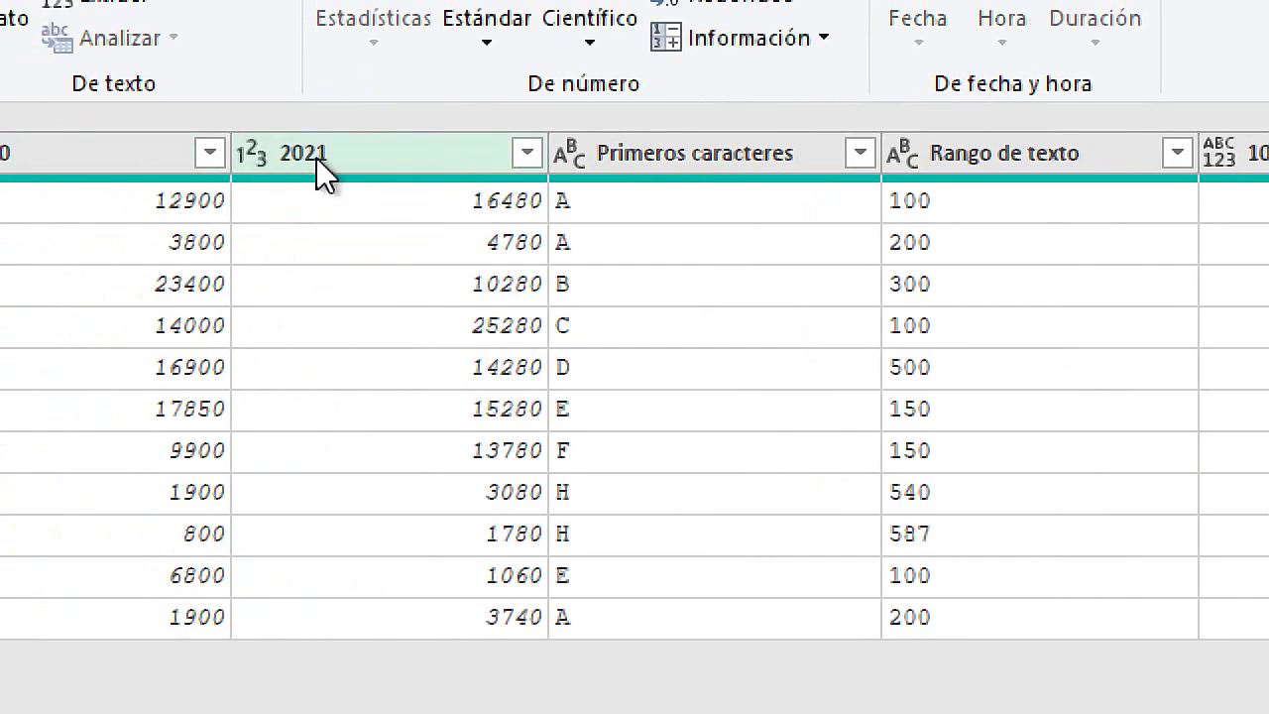
click(400, 198)
click(399, 197)
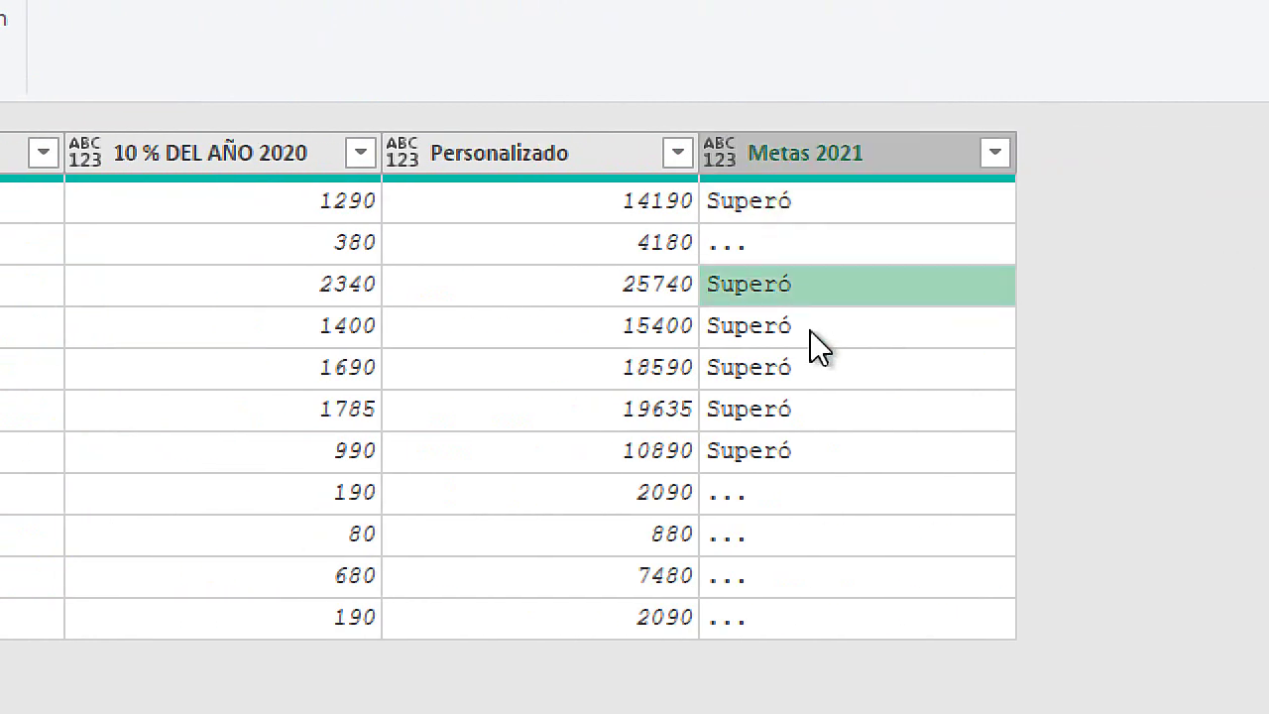
click(782, 450)
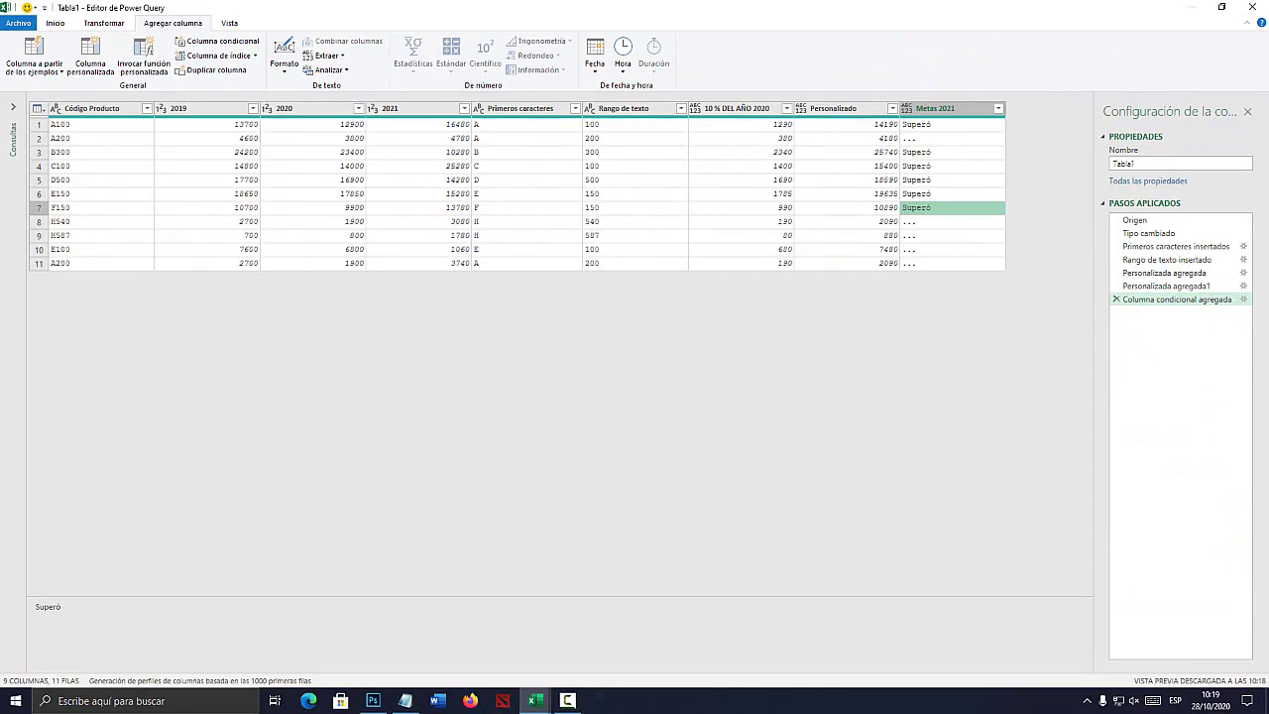
click(404, 700)
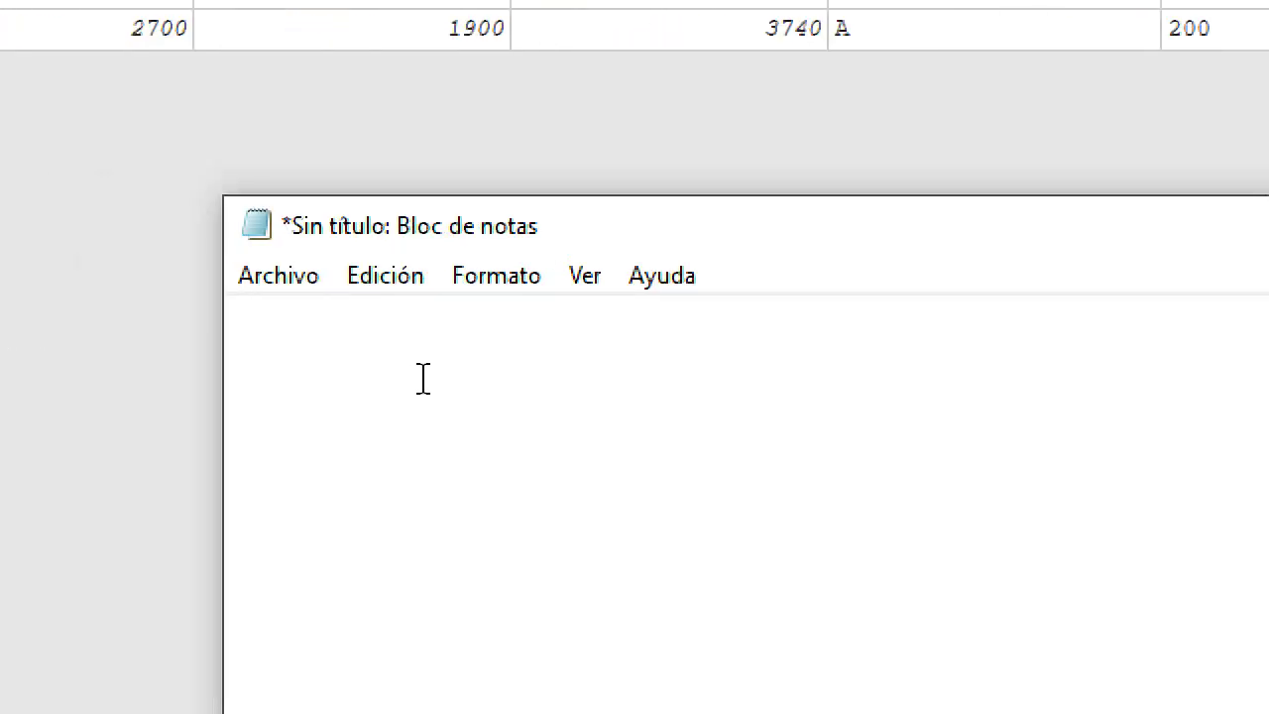
Write three lines: 0 a 5000 (malo), 5000 a 10000 (regular), > 10000 (Bueno)
text(0 a )
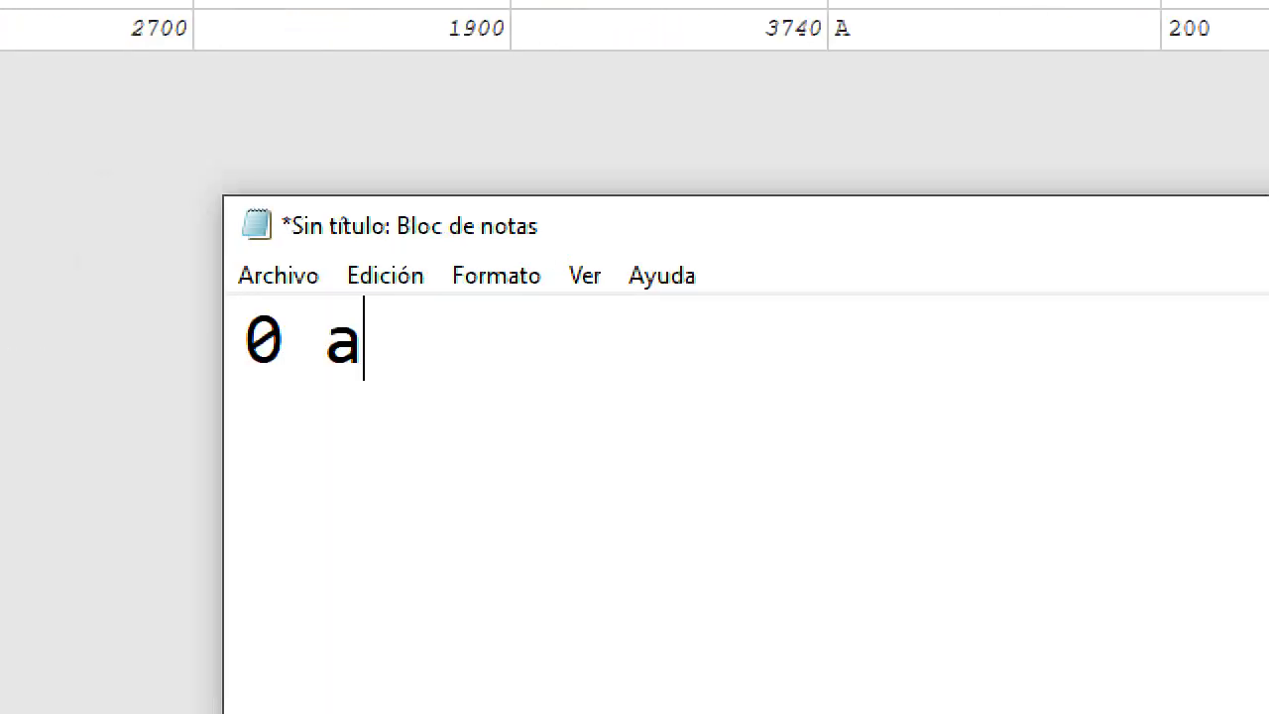
text(5000 )
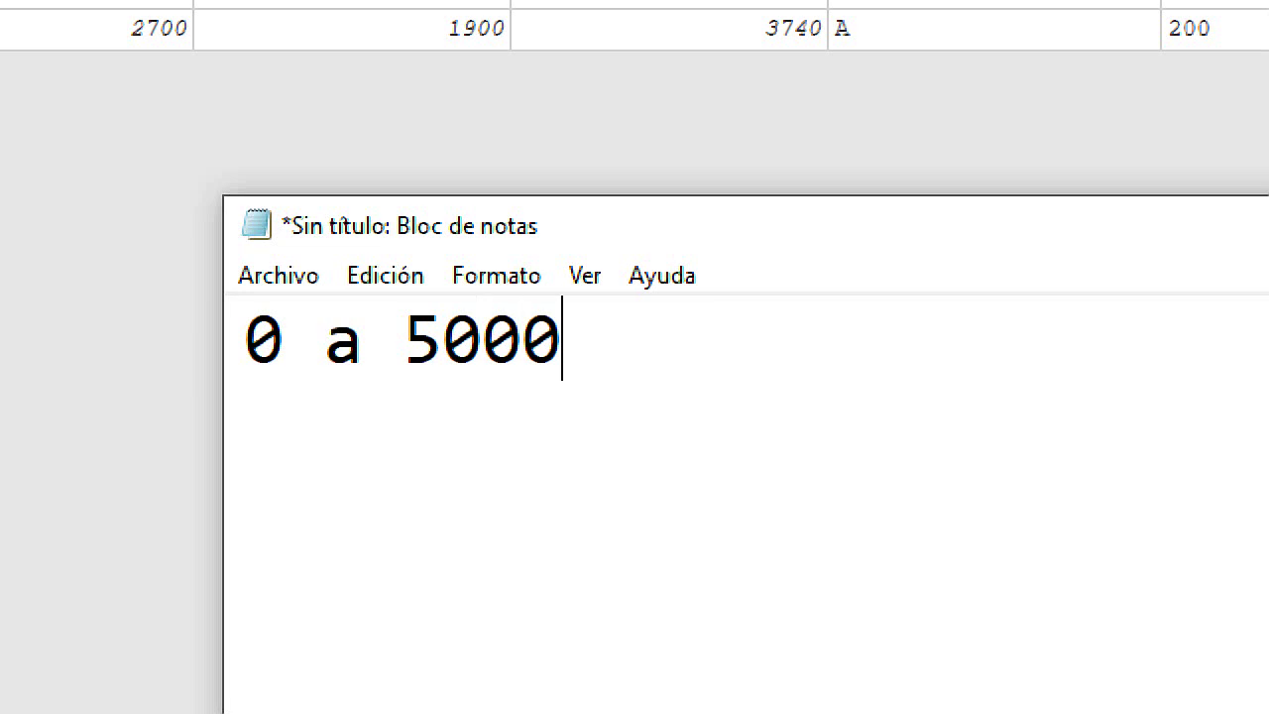
text(  ()
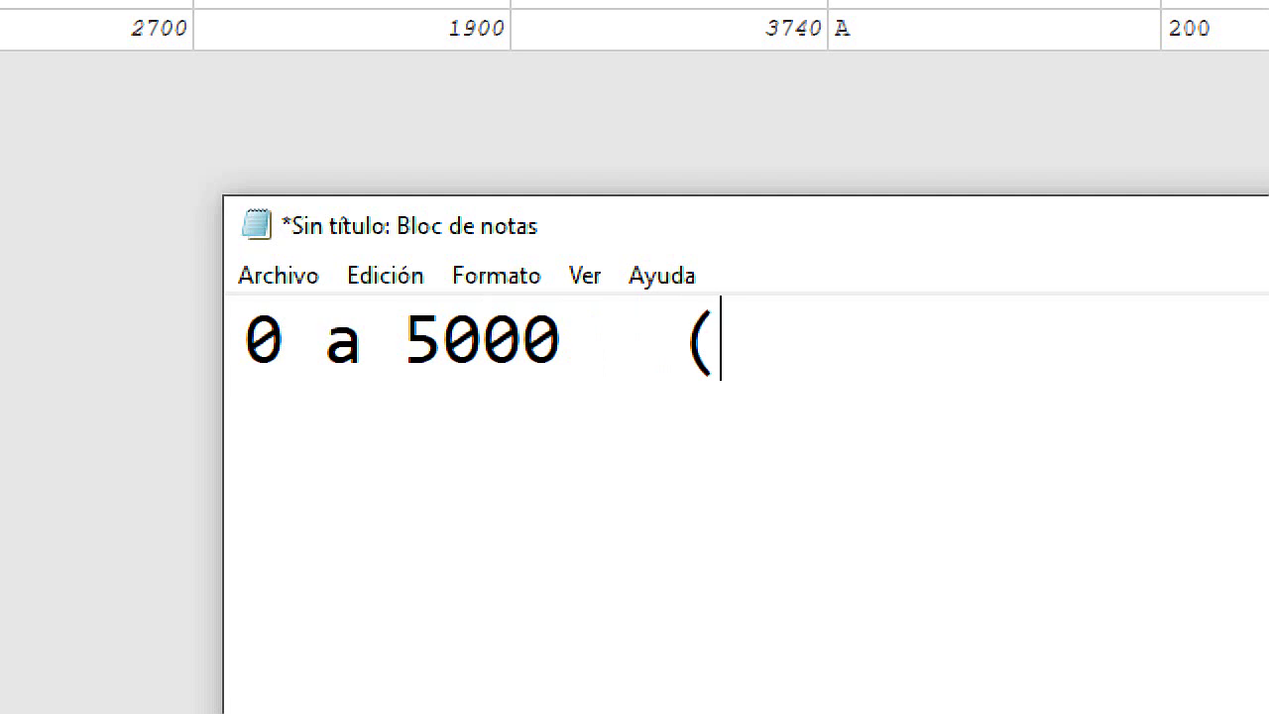
text(malo))
key(Return)
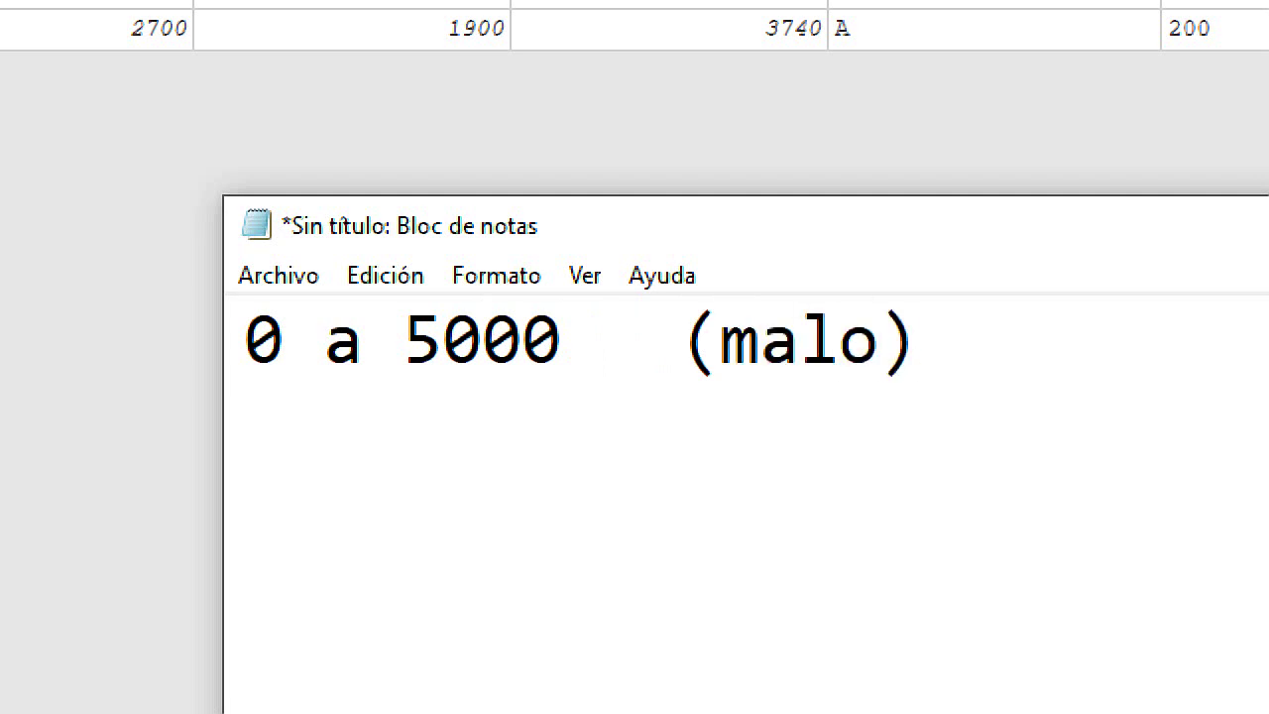
text(5000 a )
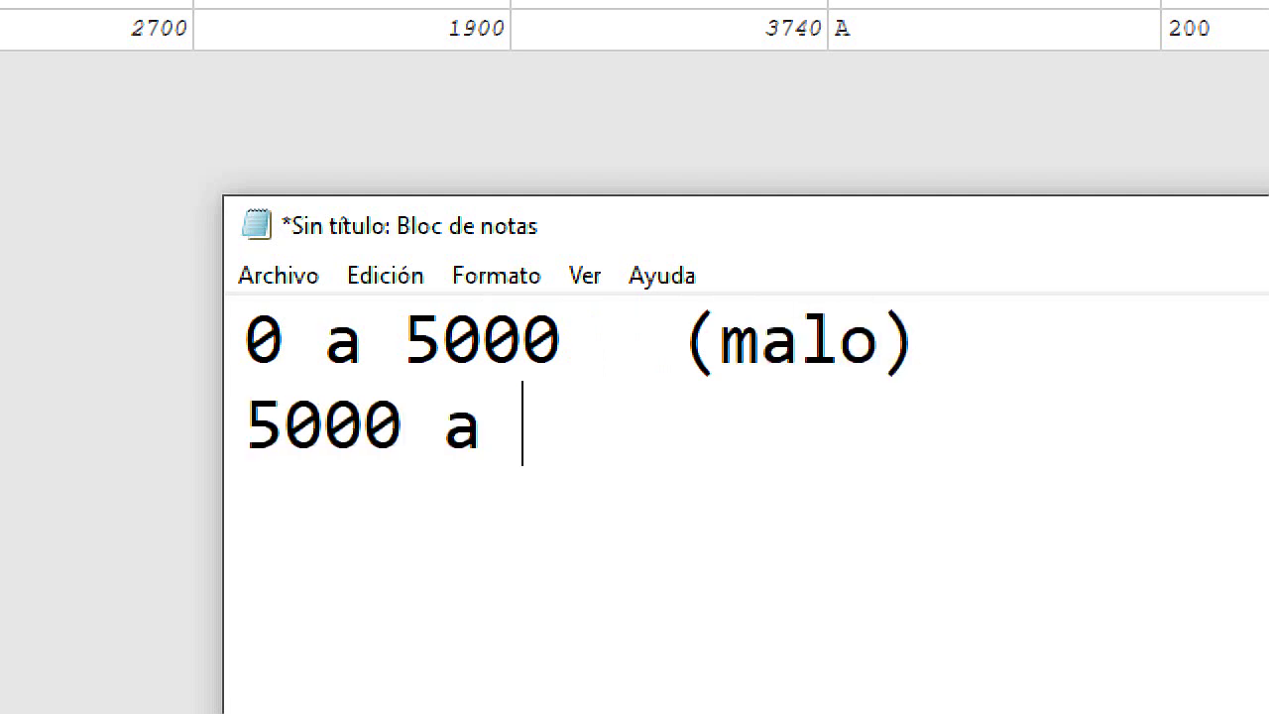
text(1000 ()
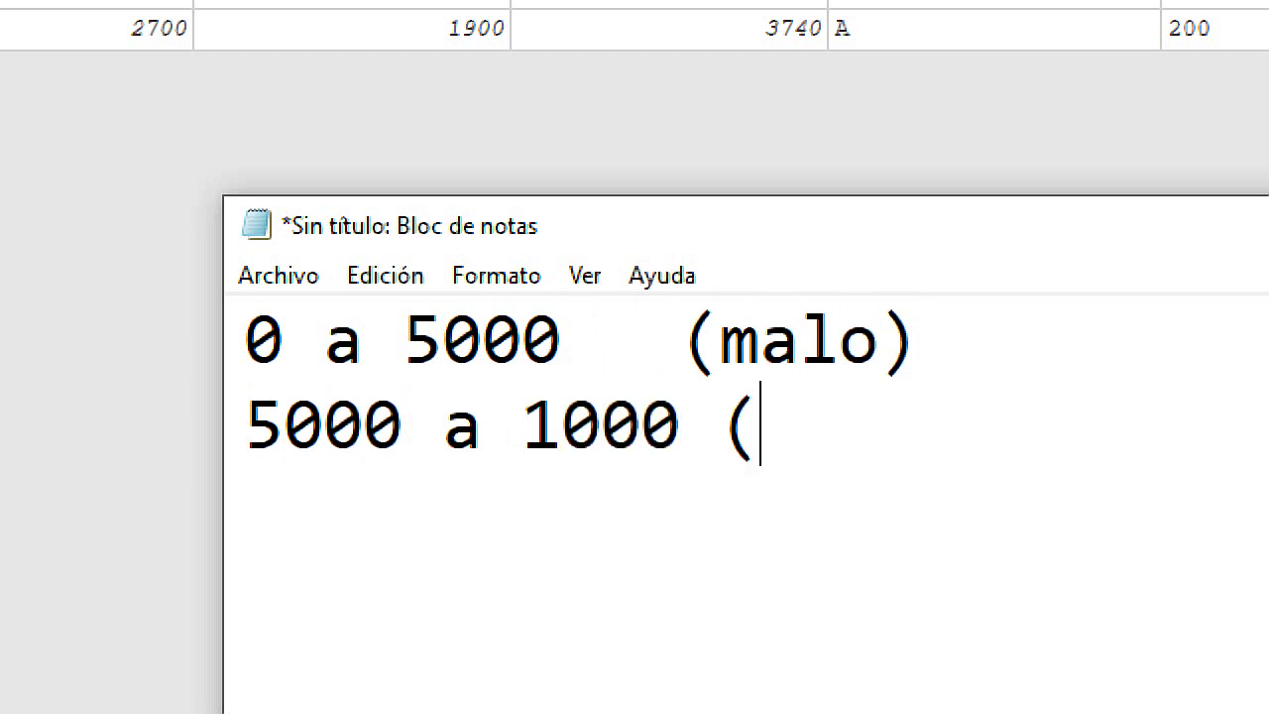
text(regular))
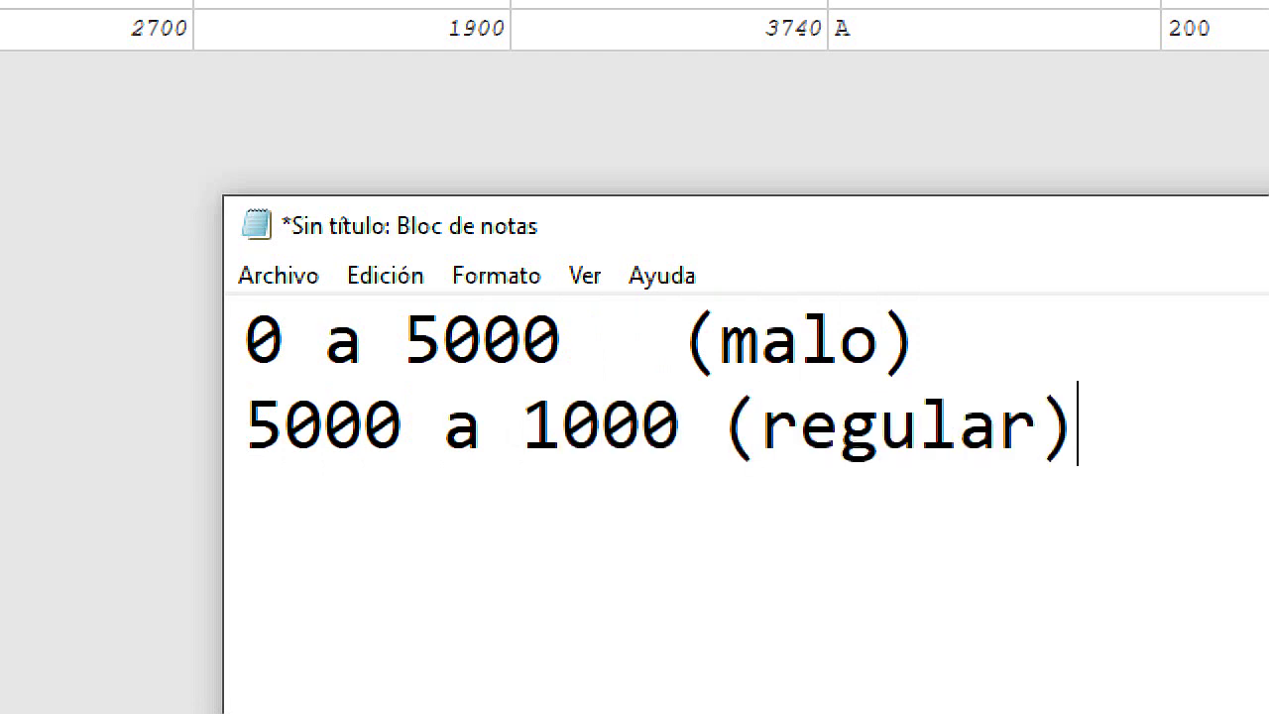
key(Return)
text(> 10)
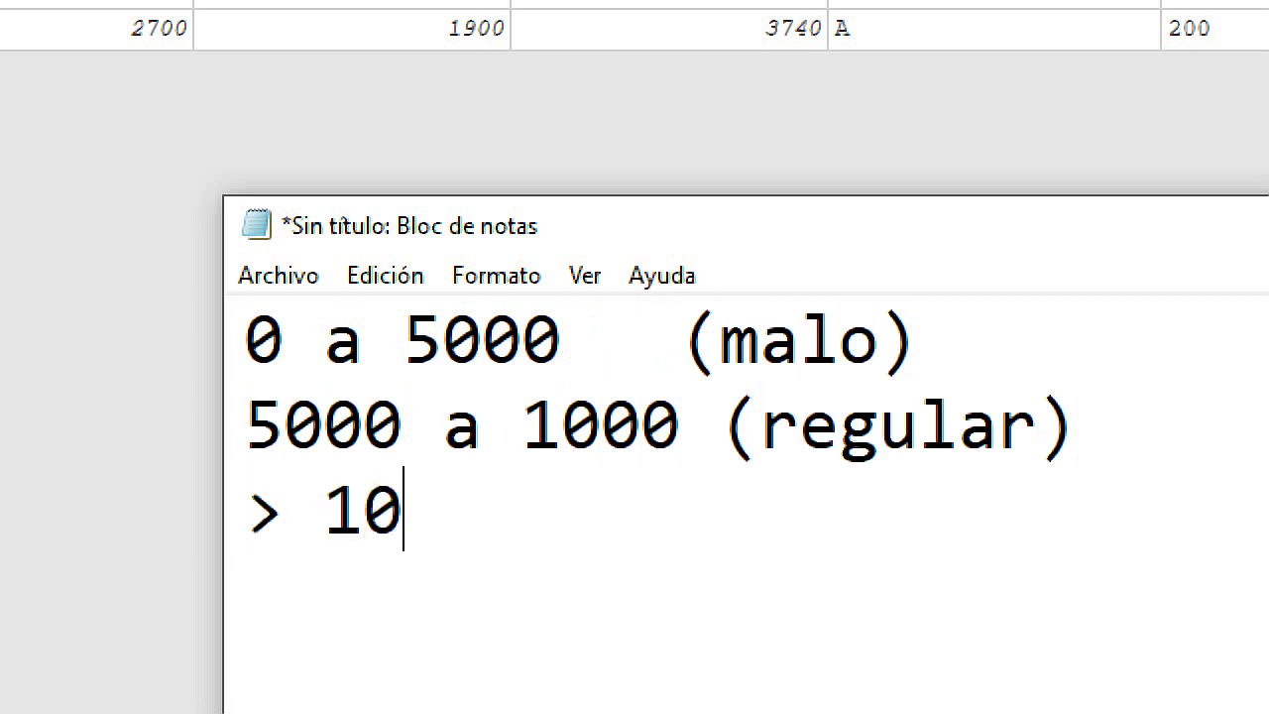
key(Up)
key(Right)
key(Right)
key(Right)
key(Right)
text(0)
key(Down)
text(00)
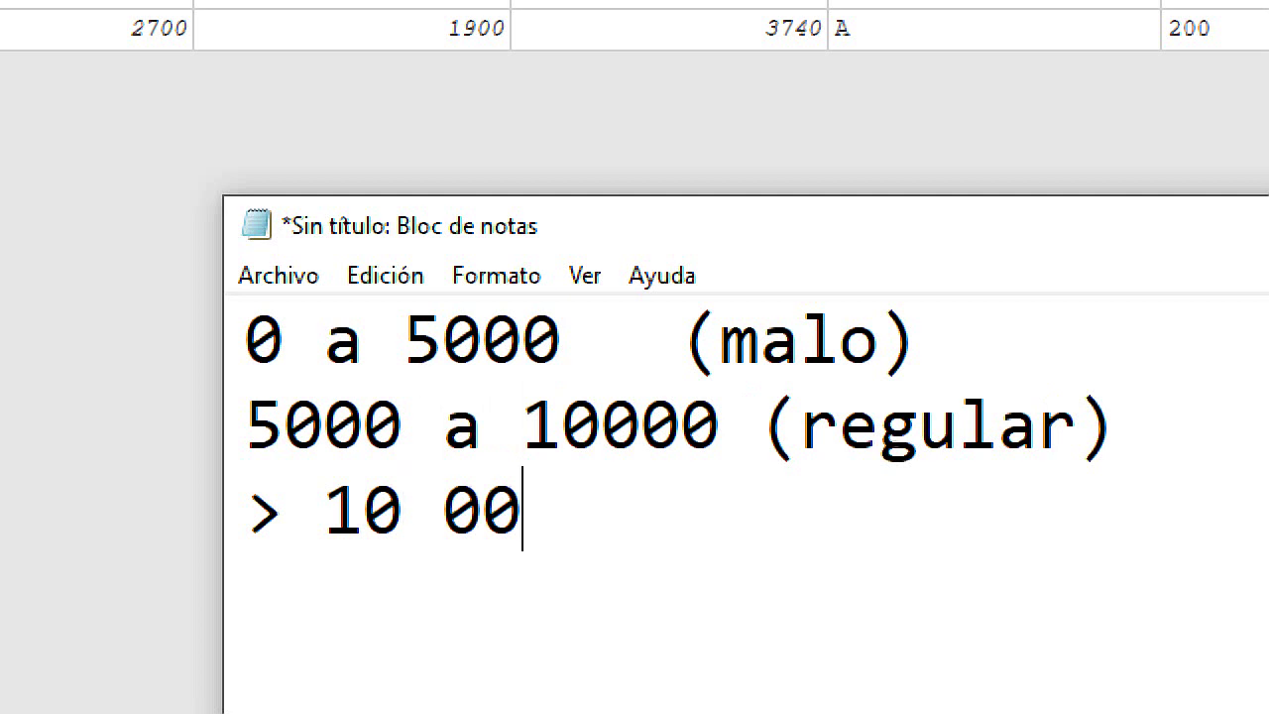
text(0 (Bue)
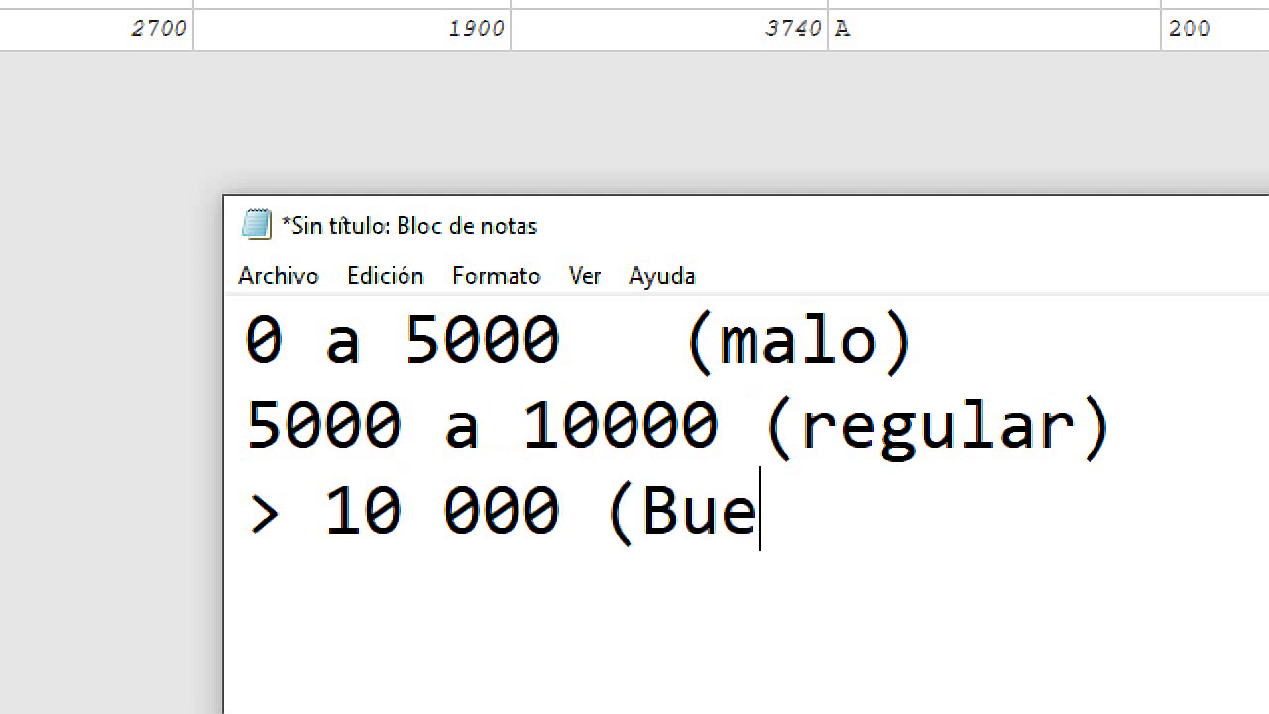
text(no))
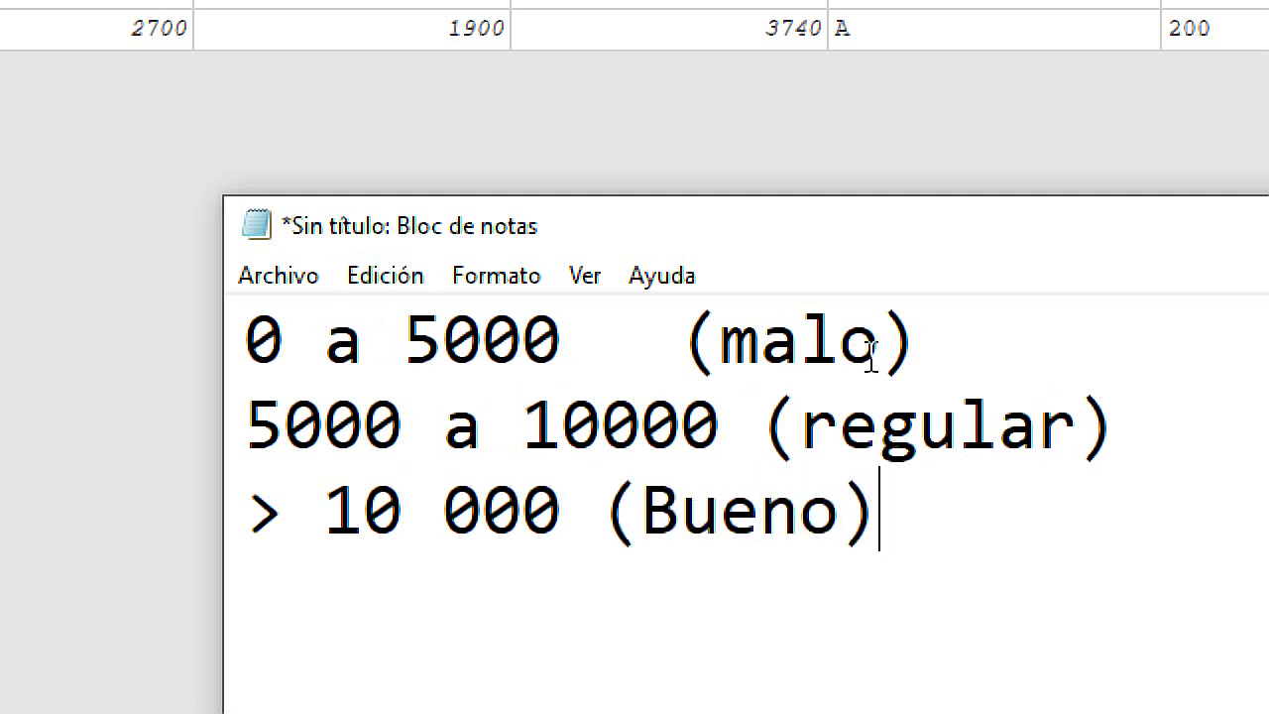
Highlight each range and its label (0 a 5000 malo, 5000 a 10000, Bueno) while explaining
drag(918, 342, 246, 342)
click(361, 342)
drag(563, 342, 254, 337)
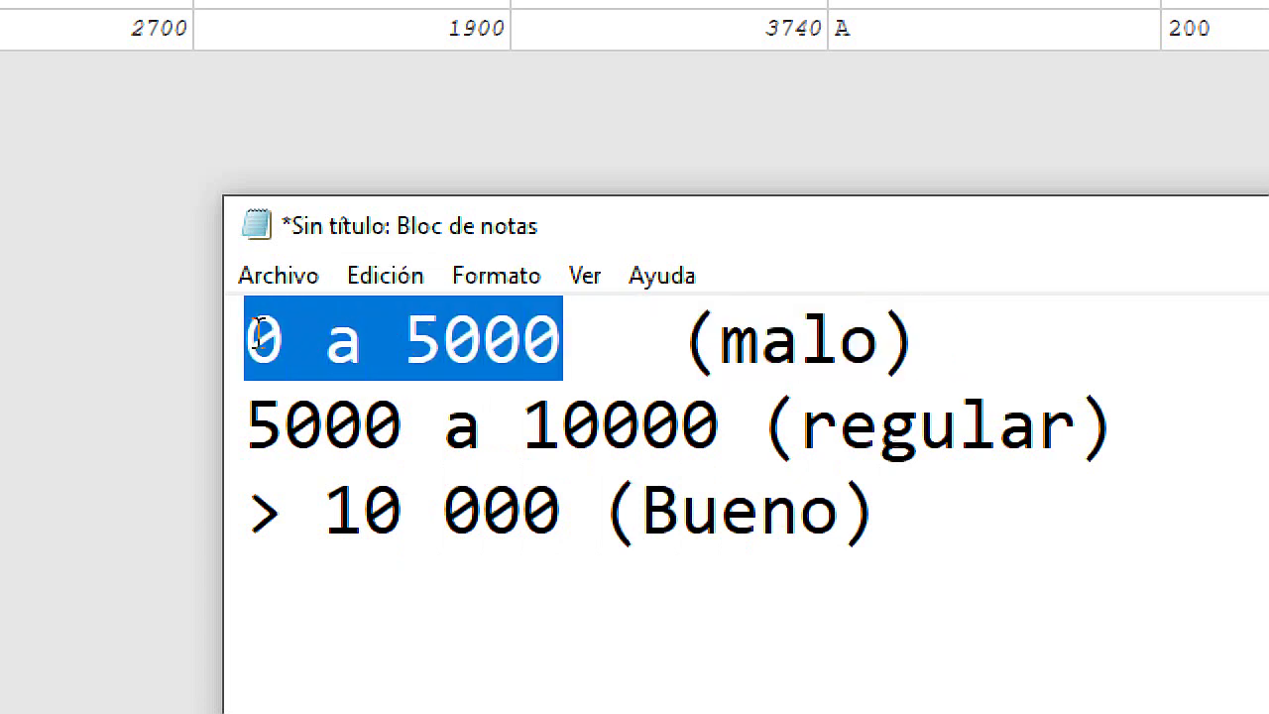
drag(880, 342, 720, 342)
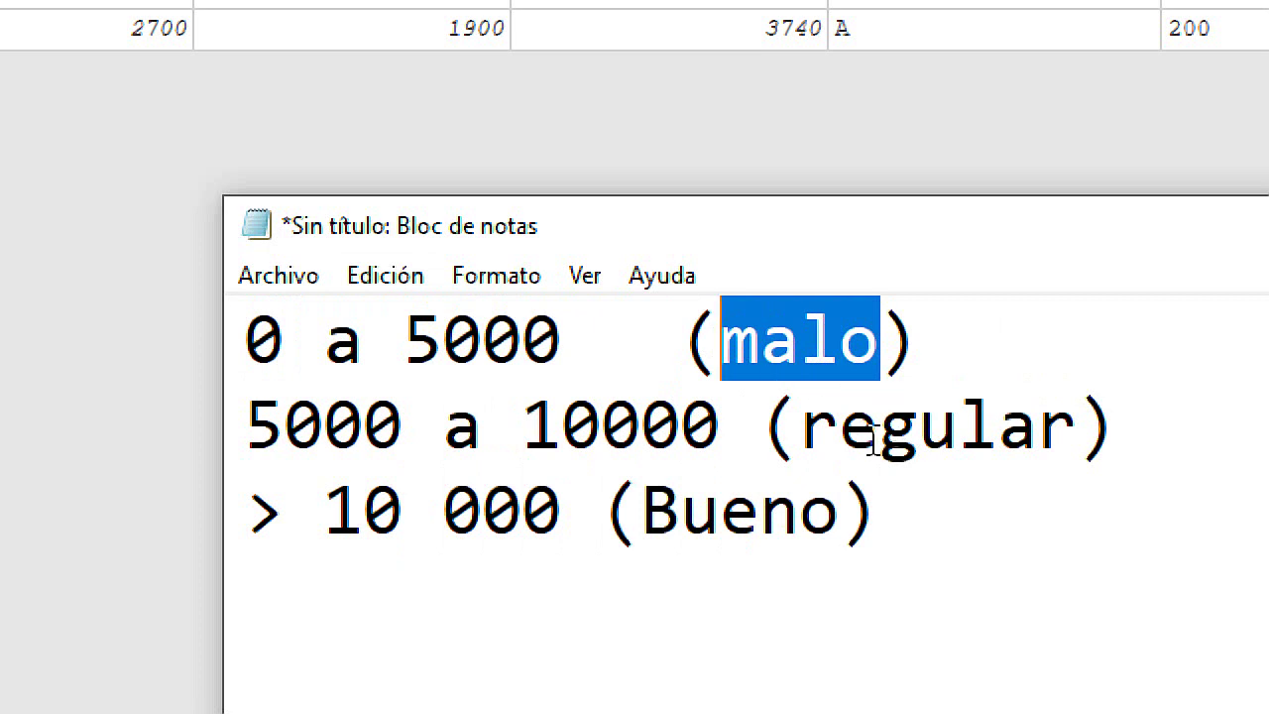
drag(246, 424, 325, 424)
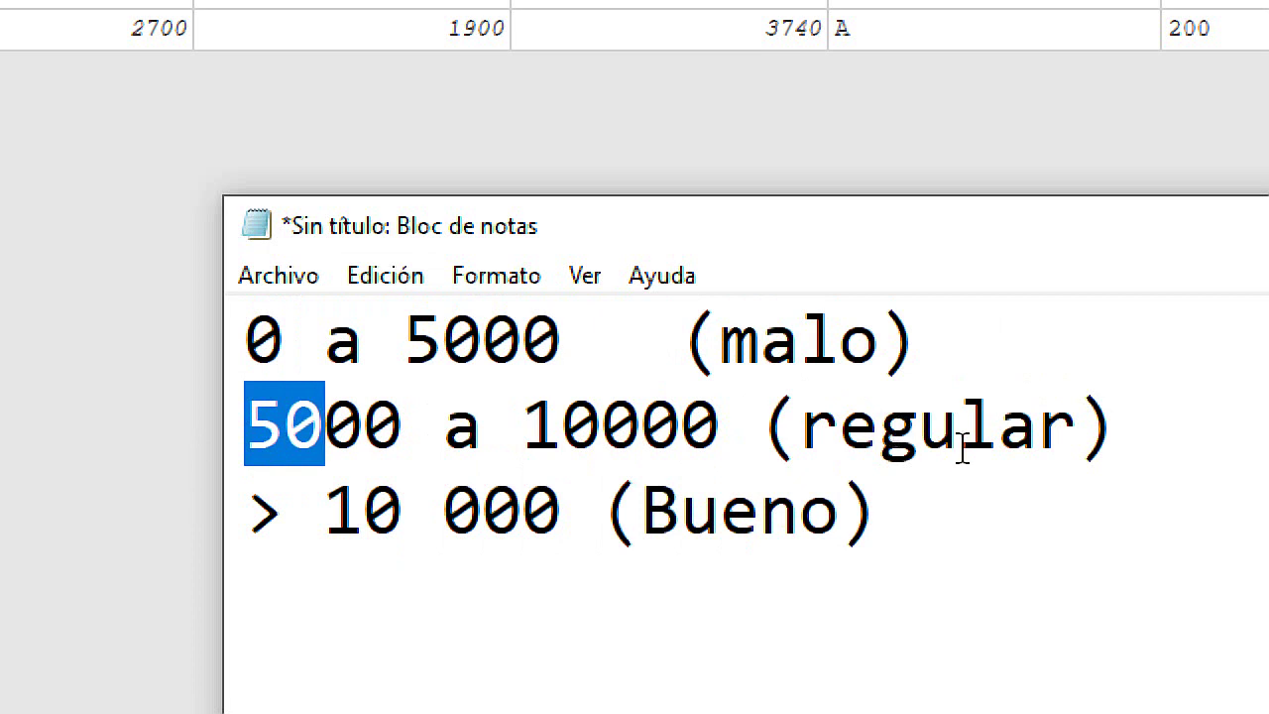
click(1063, 416)
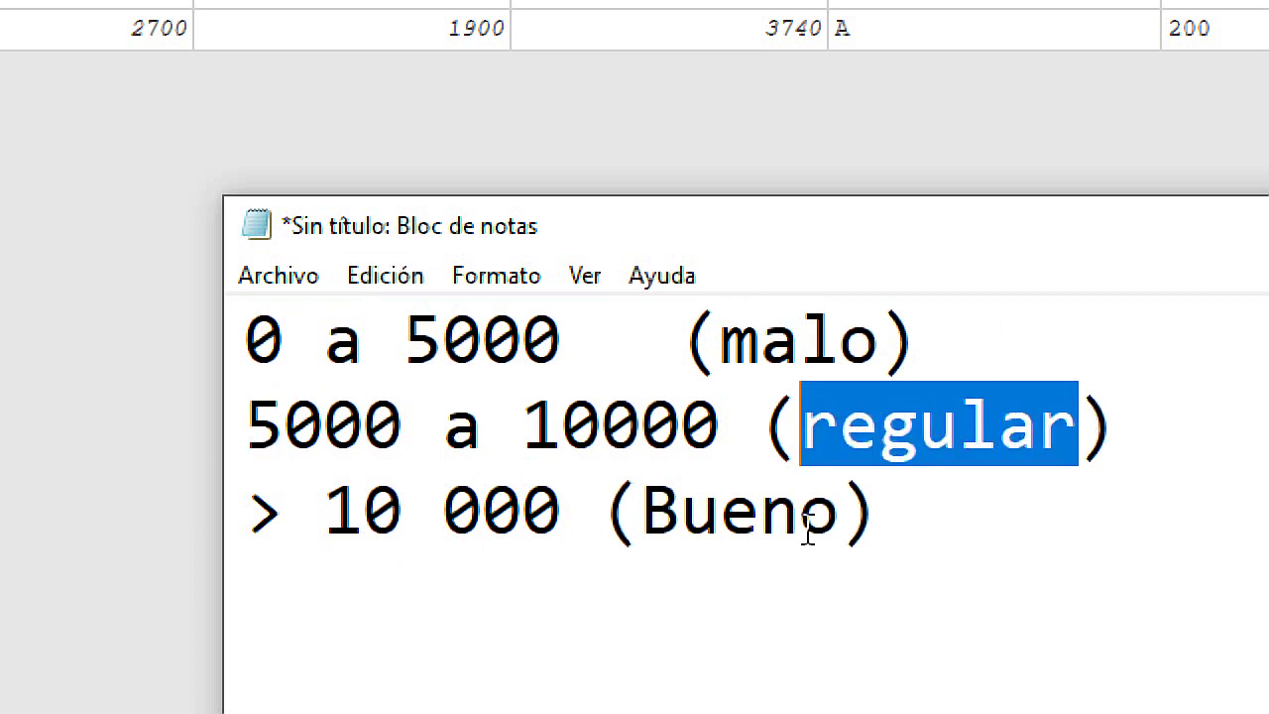
mouse_move(840, 516)
mouse_down()
mouse_move(644, 515)
mouse_move(680, 516)
mouse_up()
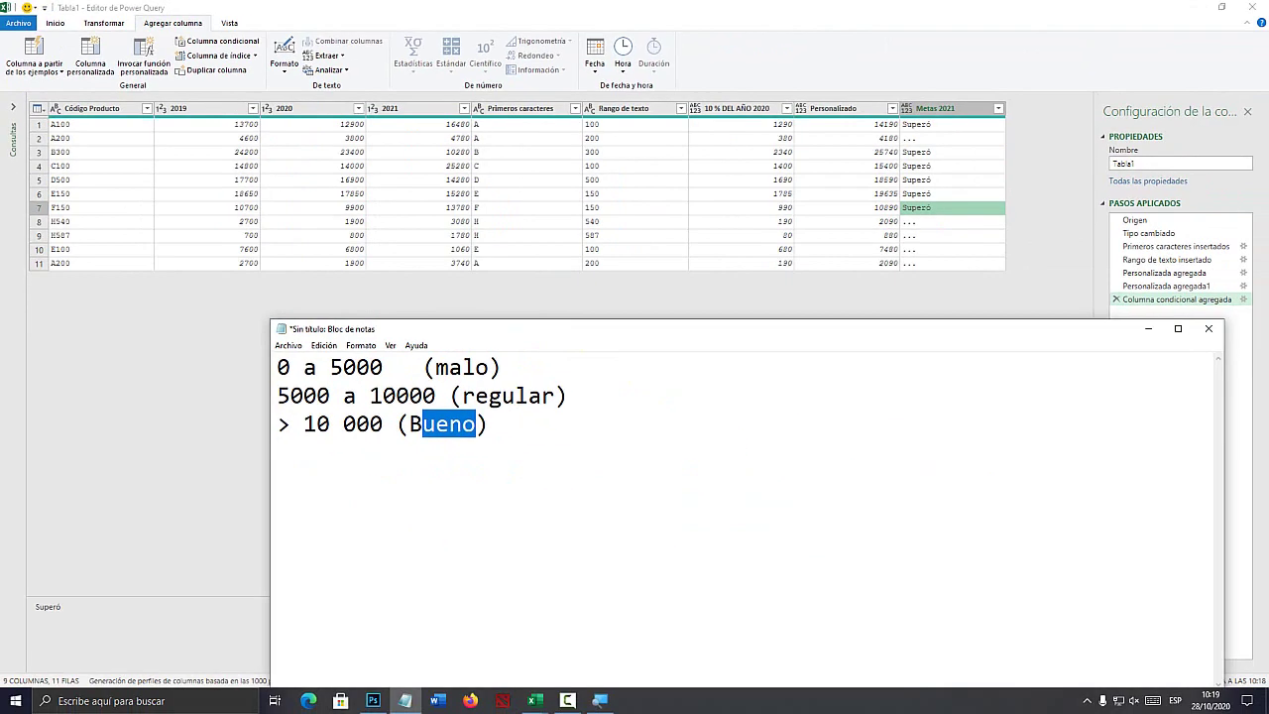
Back in Power Query, start a new conditional column with its first rule based on 2021
key(alt+Tab)
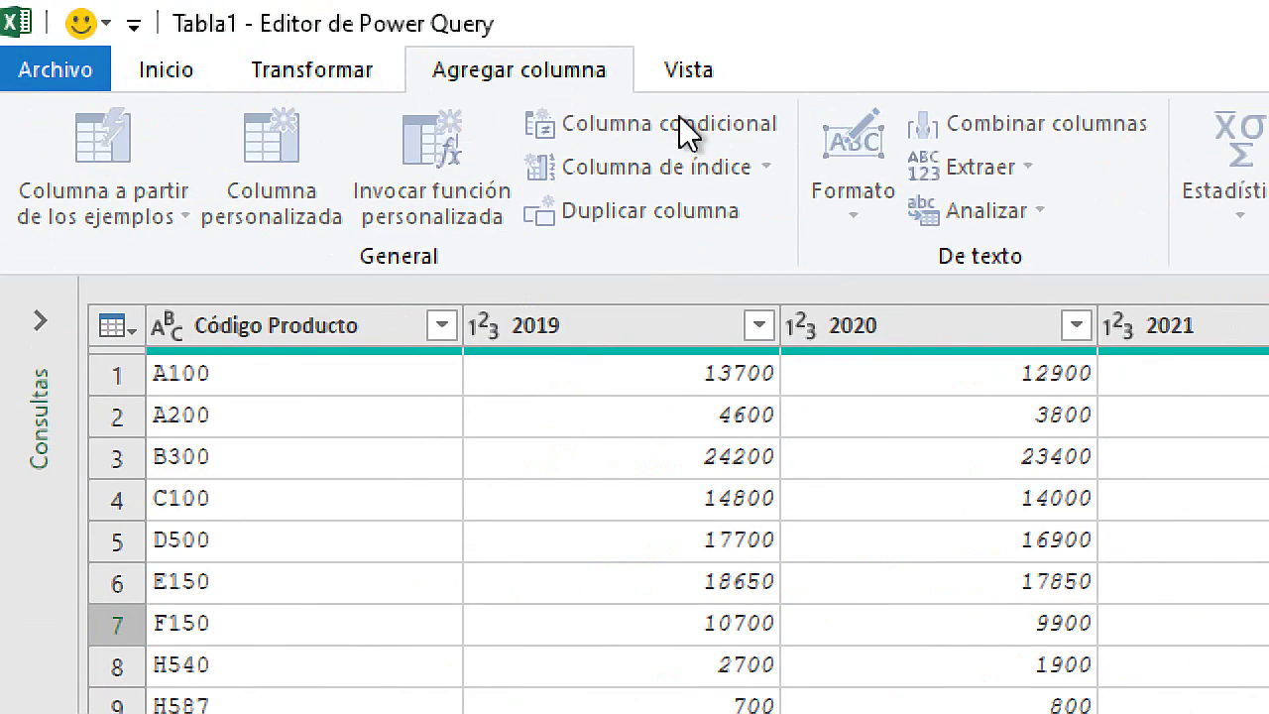
click(684, 123)
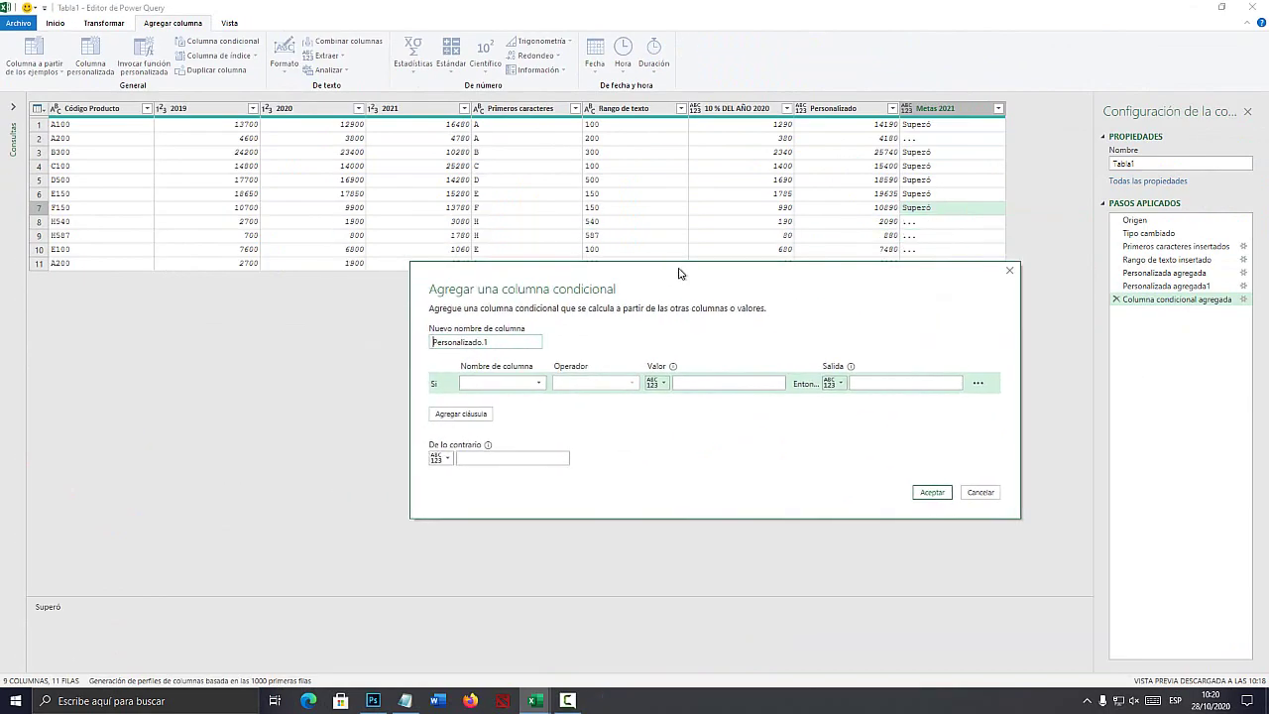
drag(680, 273, 635, 117)
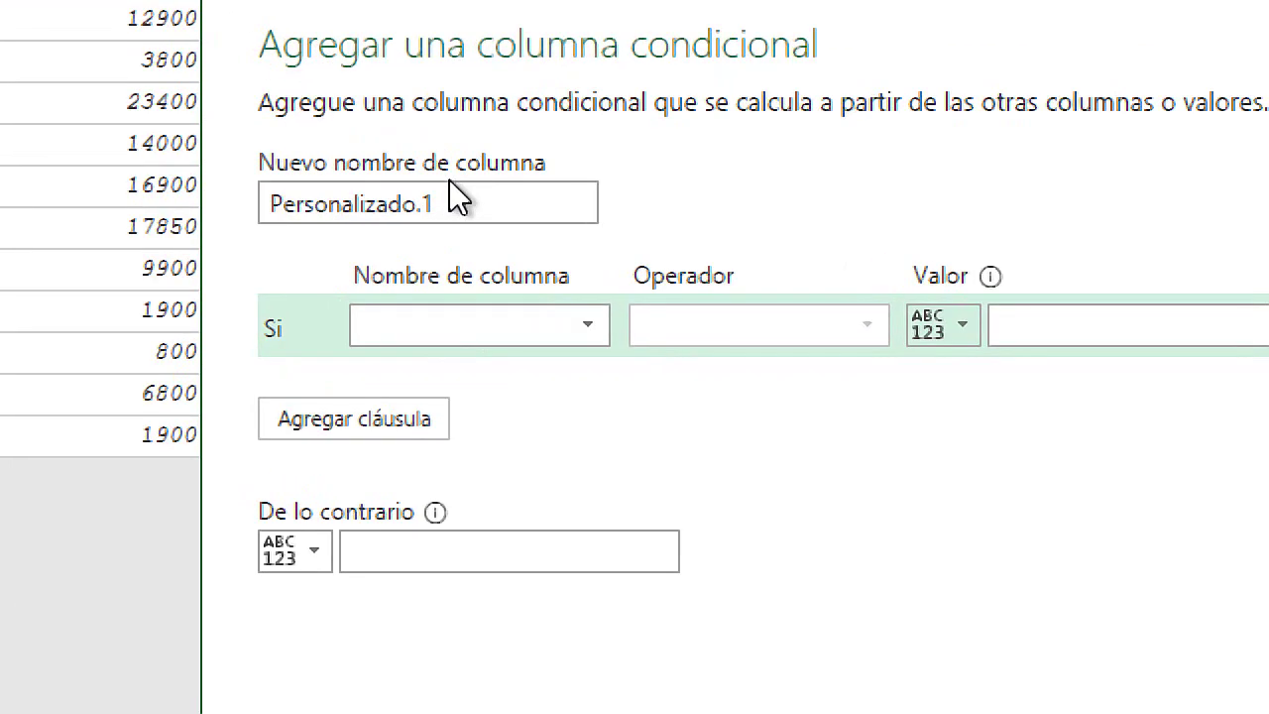
click(450, 182)
drag(439, 185, 389, 188)
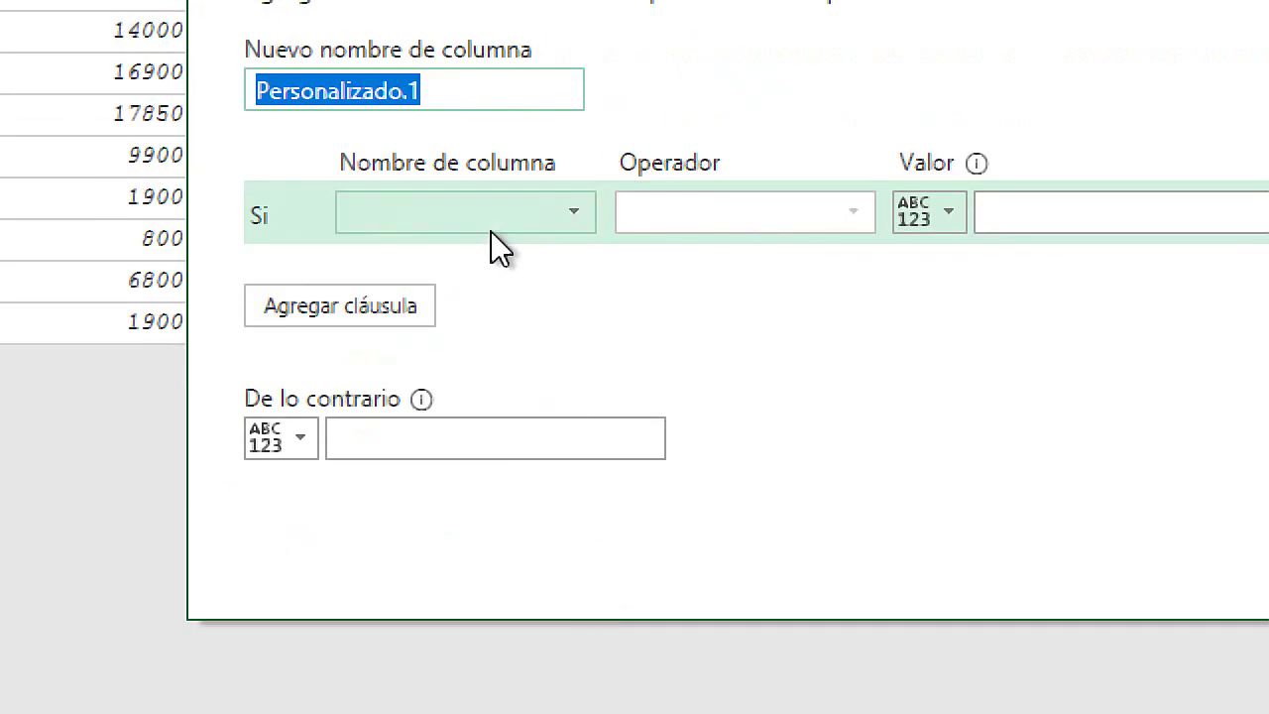
click(525, 213)
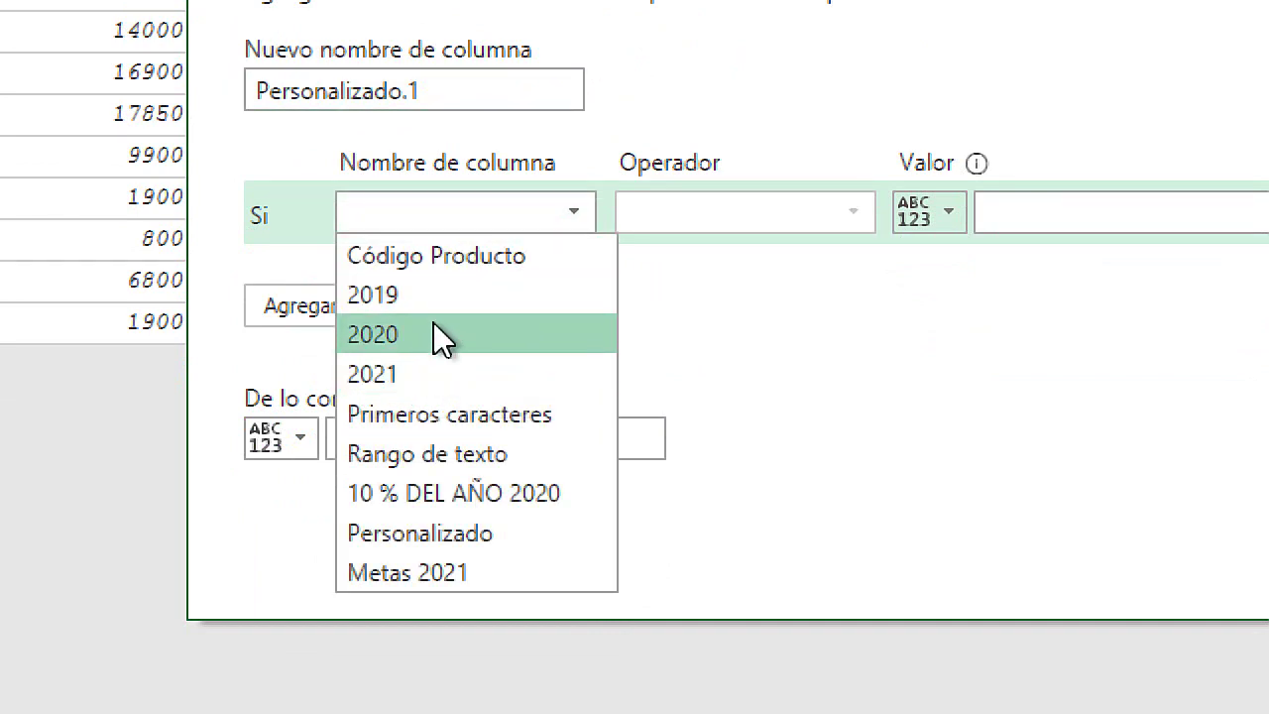
click(415, 372)
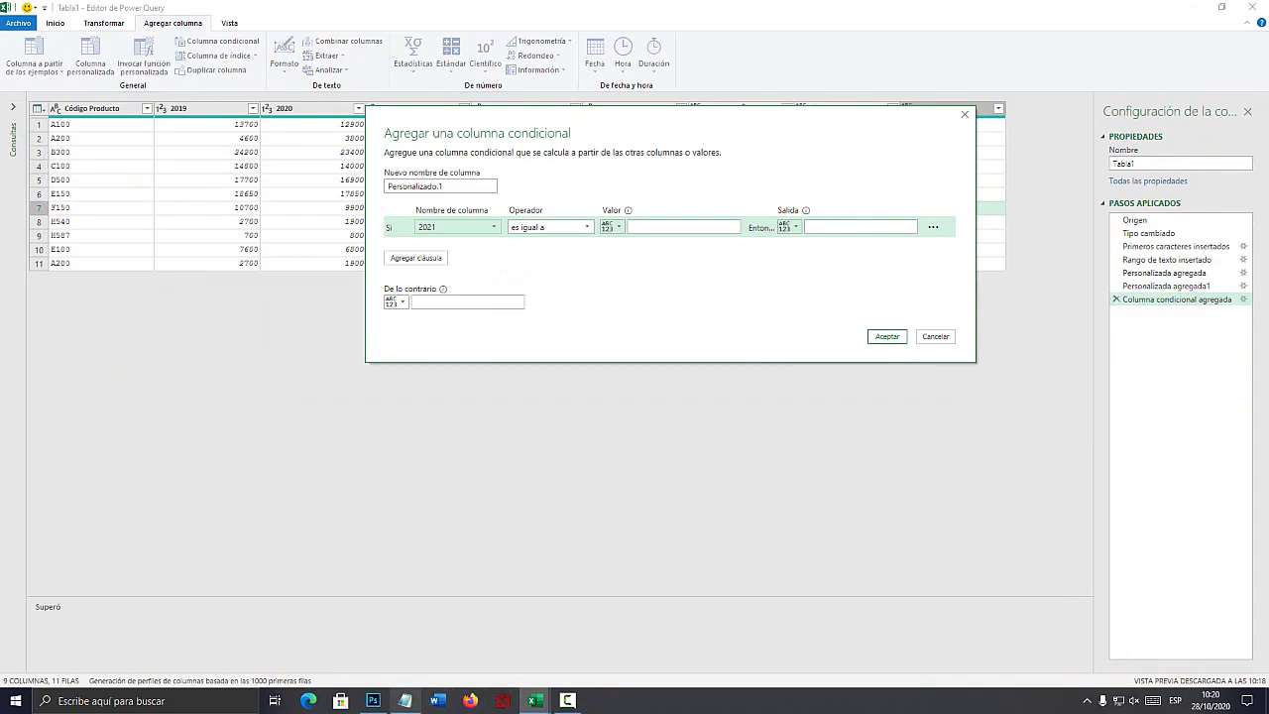
Review the 0 a 5000 (malo) range and its 5000 boundary in the Notepad notes
click(405, 700)
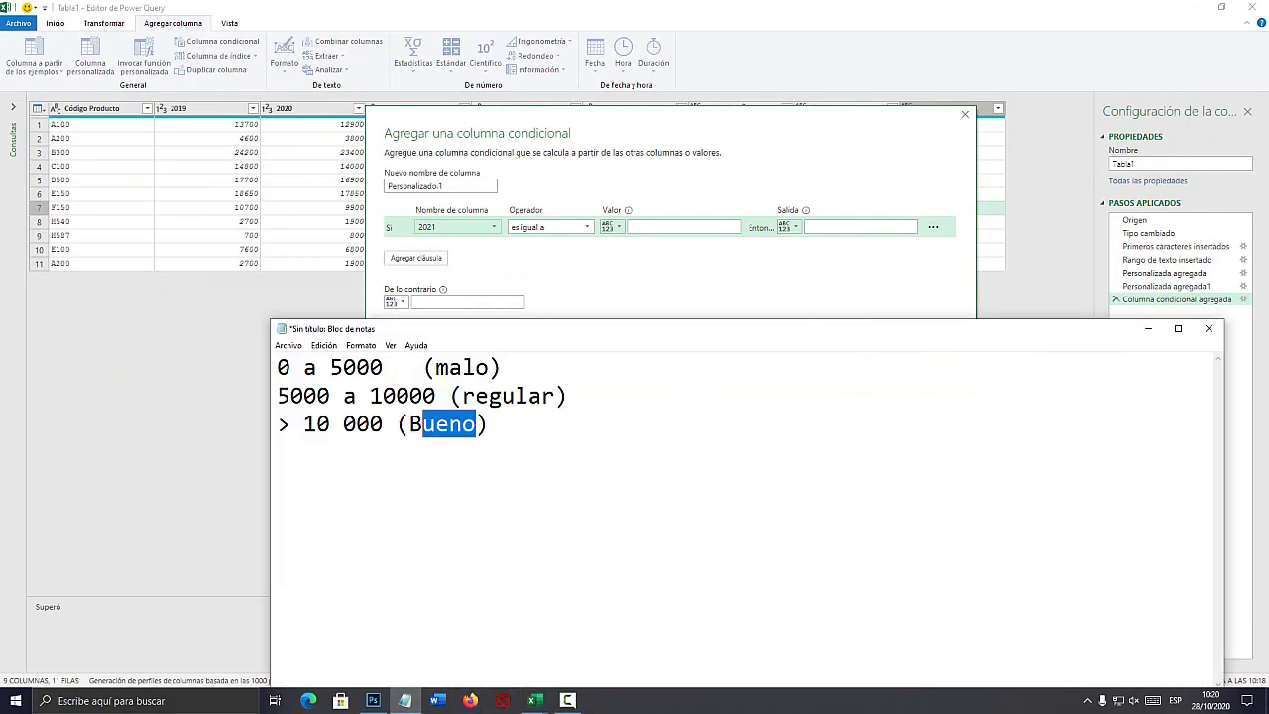
click(436, 396)
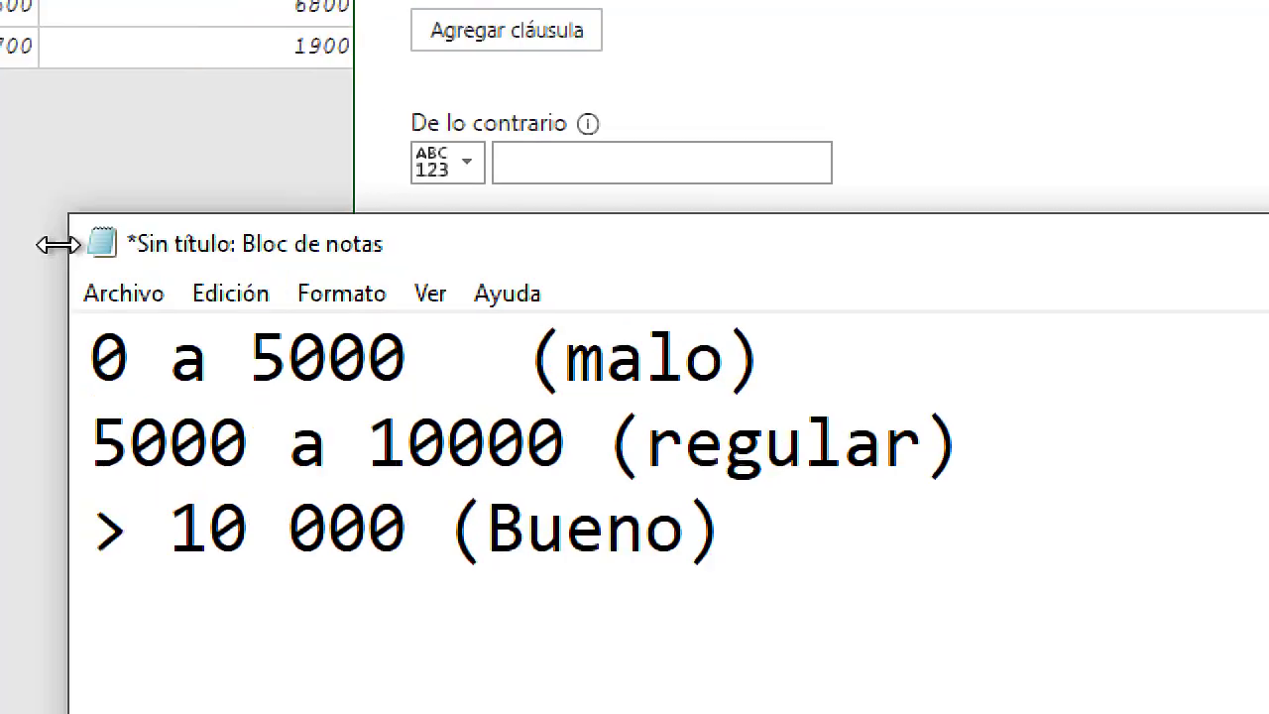
click(507, 366)
drag(972, 352, 313, 331)
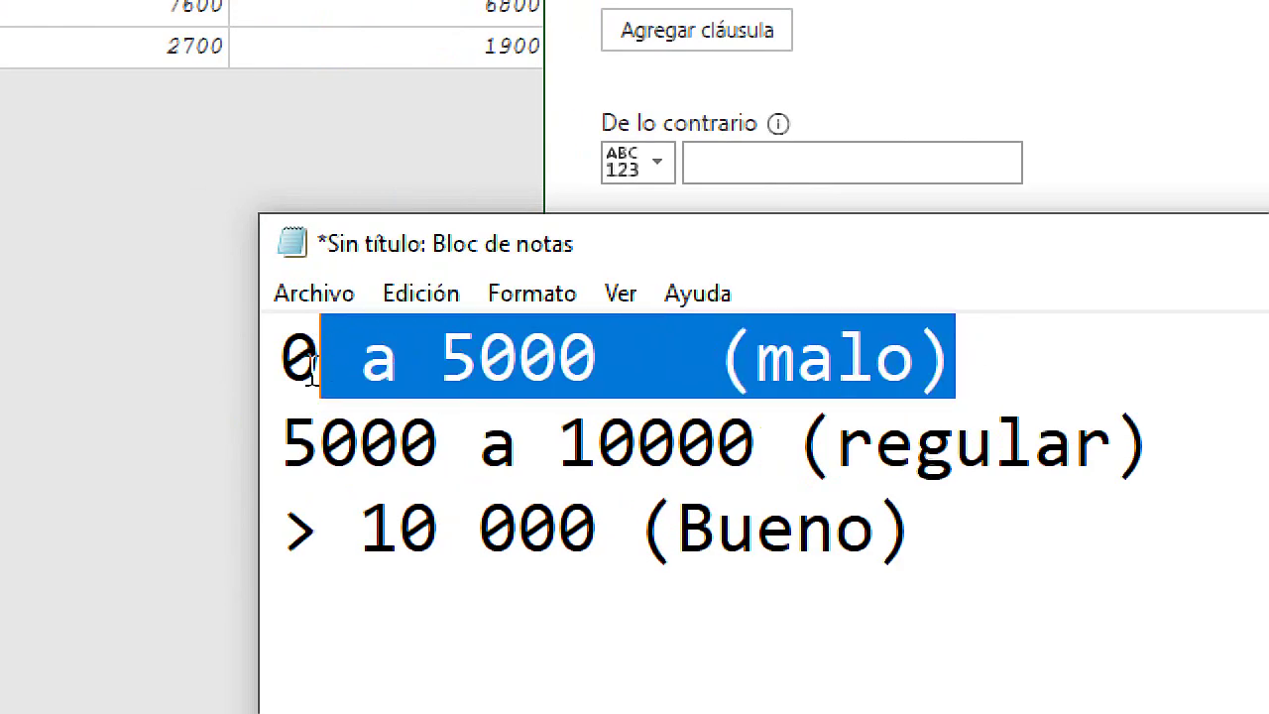
click(518, 359)
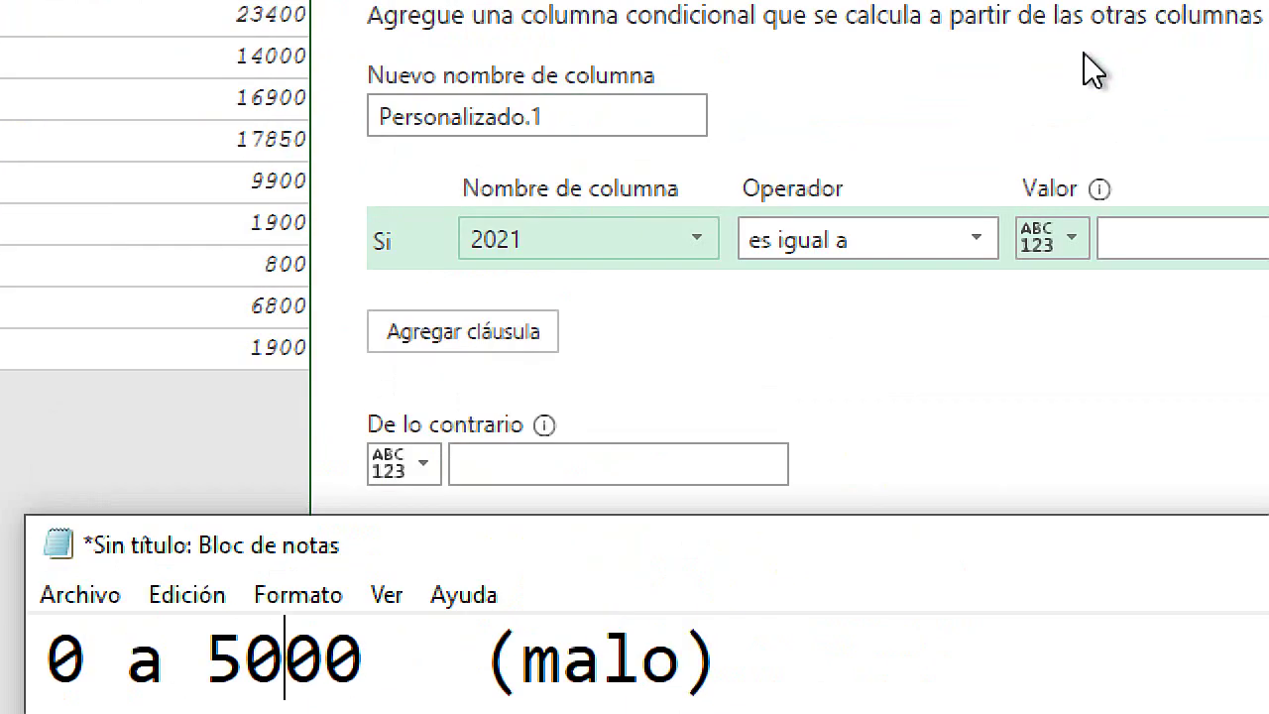
Set the first rule to 2021 less than 5000 with output malo
click(608, 259)
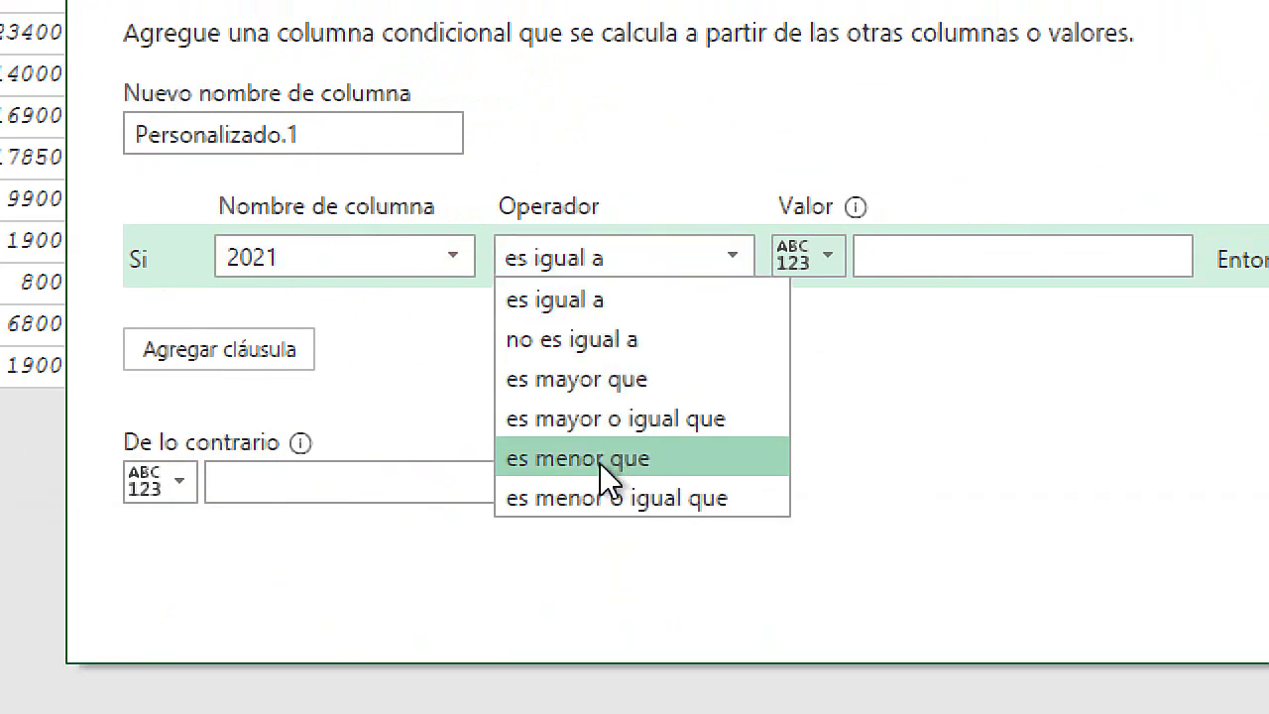
click(628, 456)
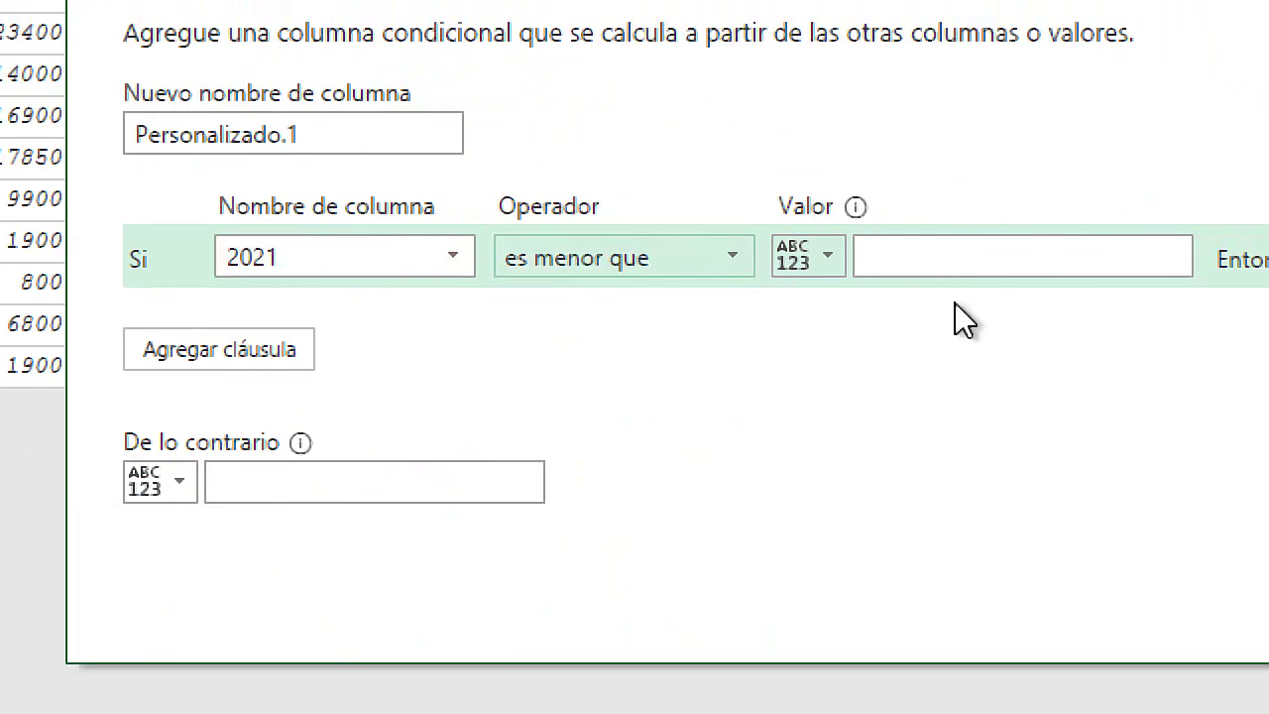
click(944, 258)
text(000)
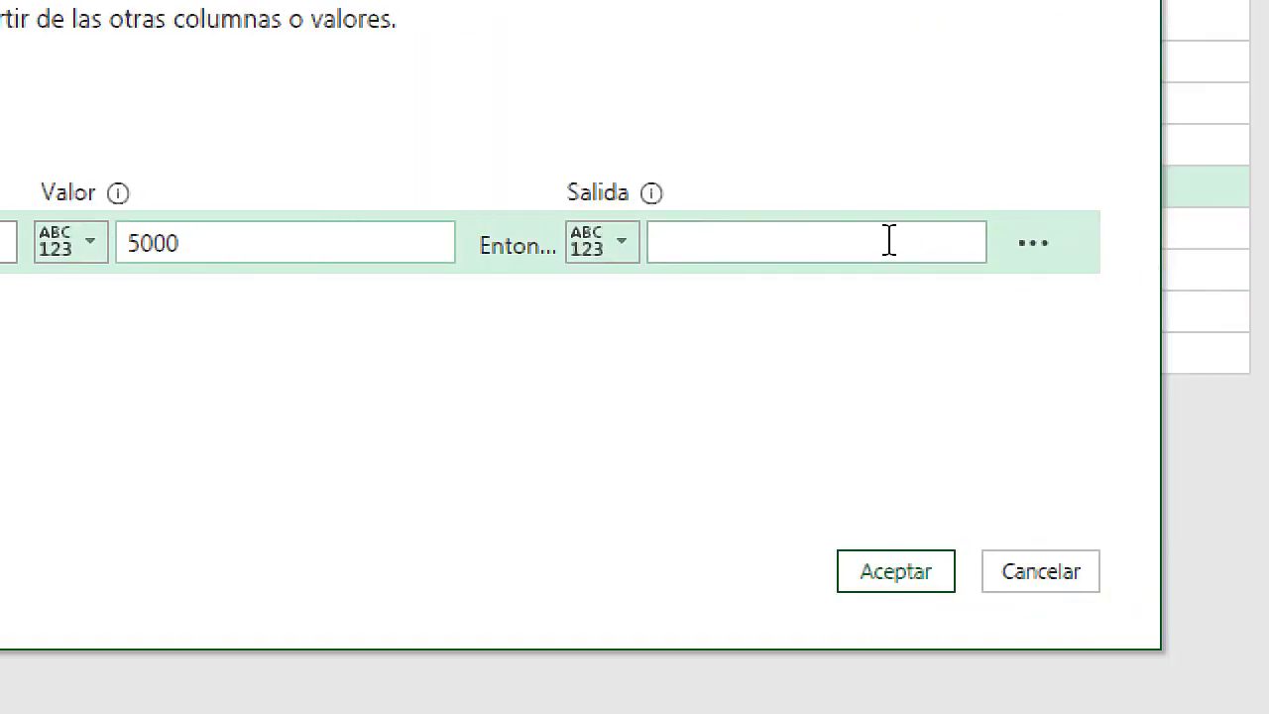
click(853, 239)
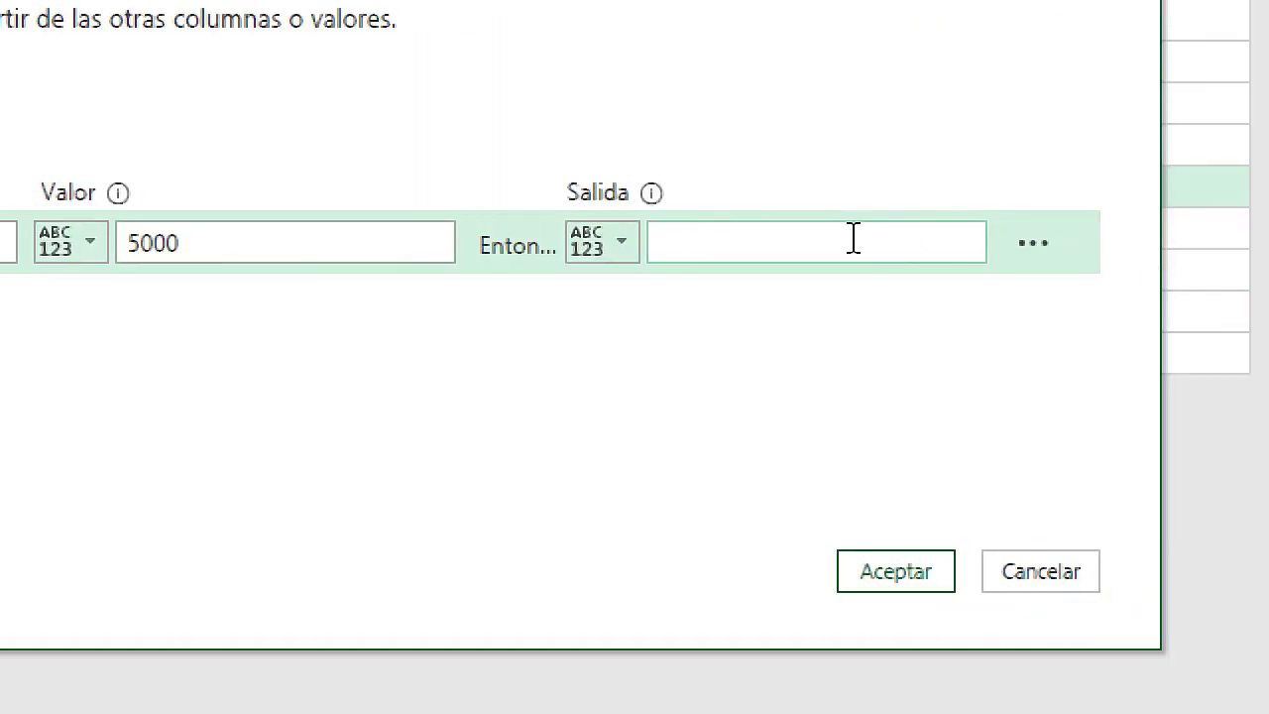
text(malo)
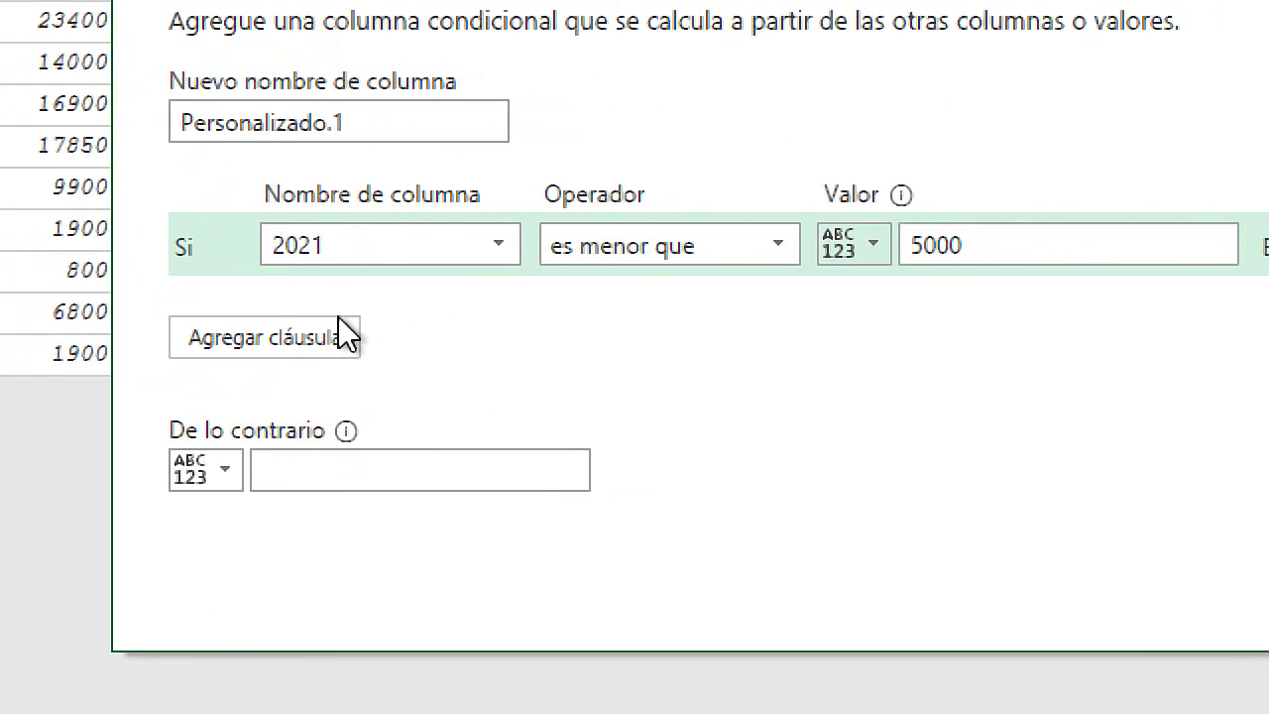
Add a second rule testing whether 2021 is less than 10000, checking the notes for the bound
click(282, 340)
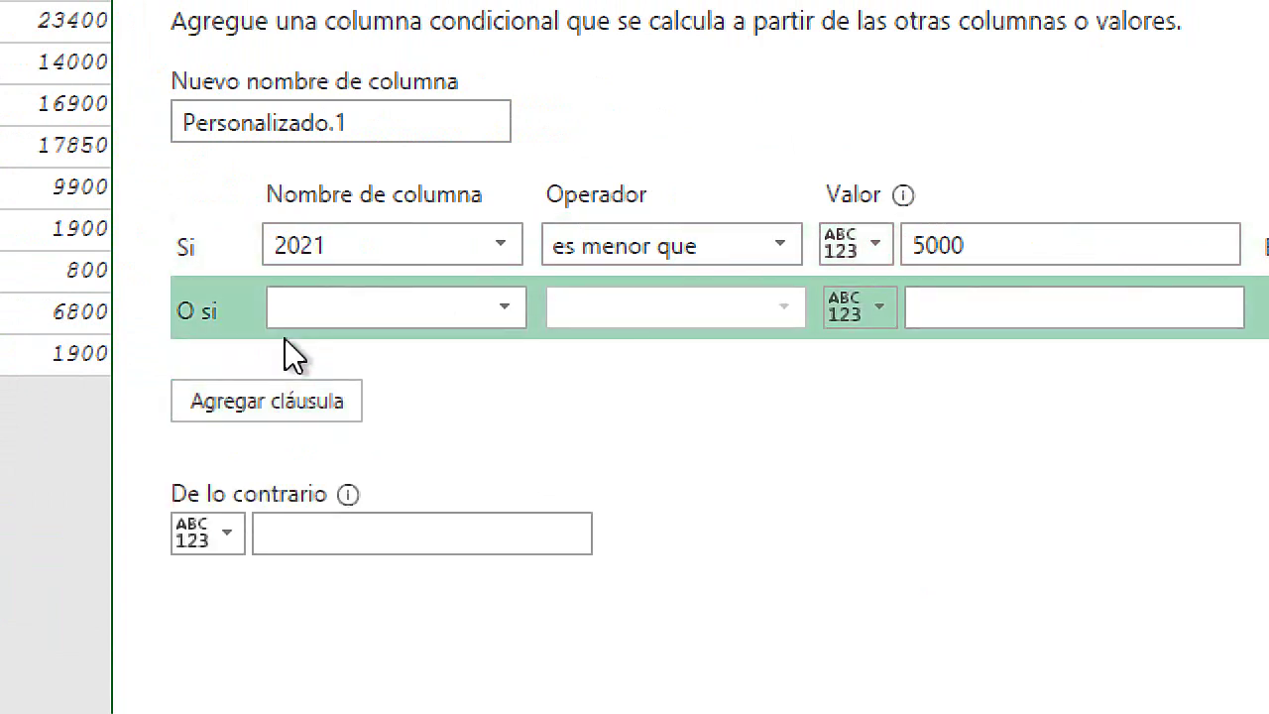
click(505, 310)
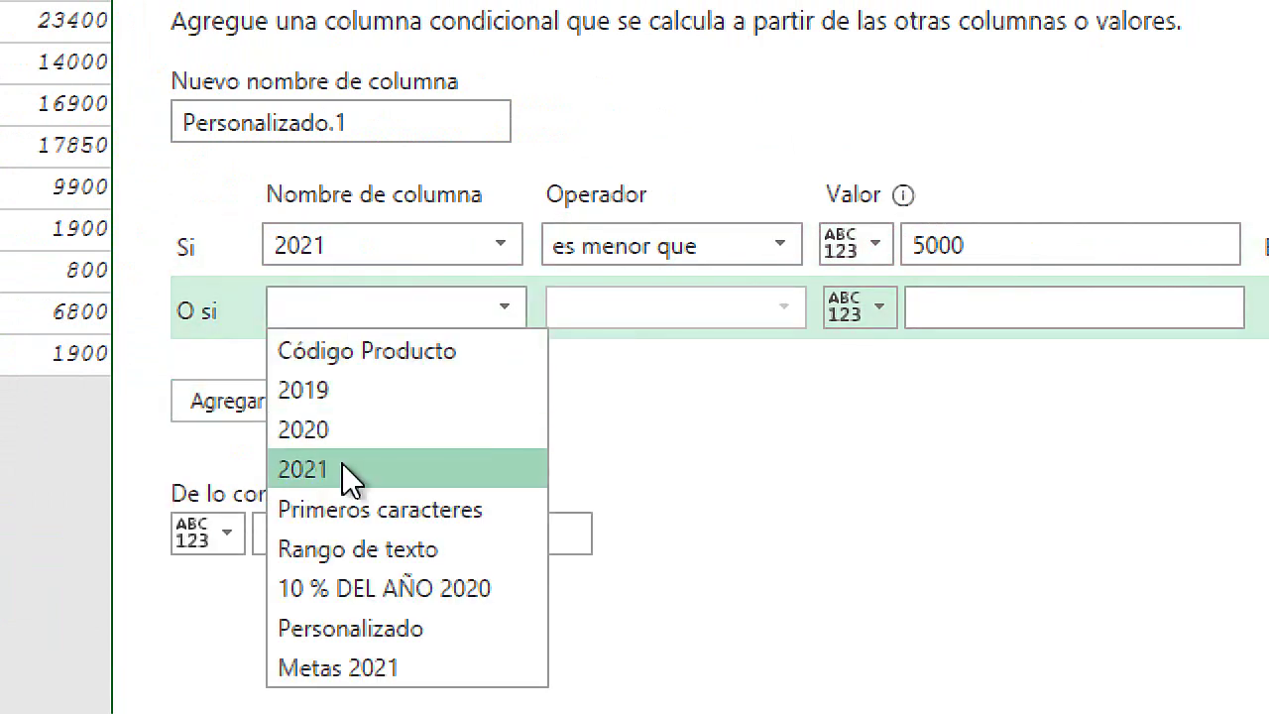
click(344, 465)
click(652, 318)
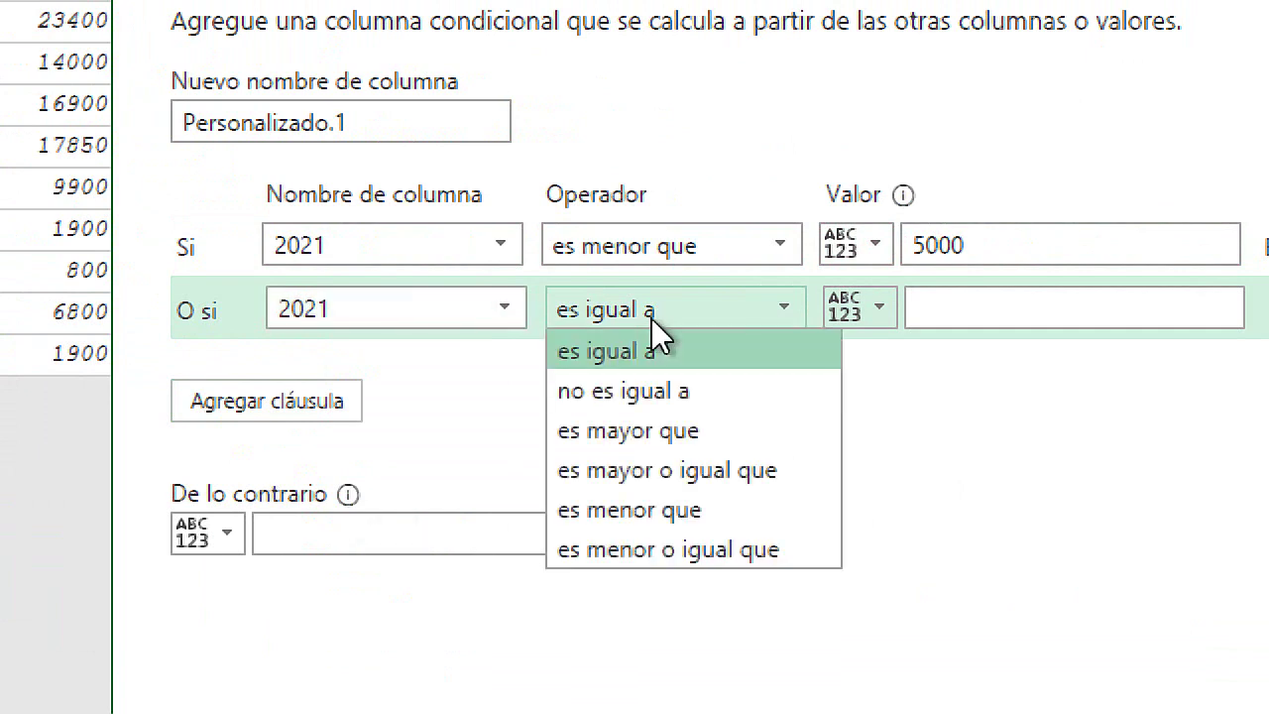
click(677, 512)
click(743, 357)
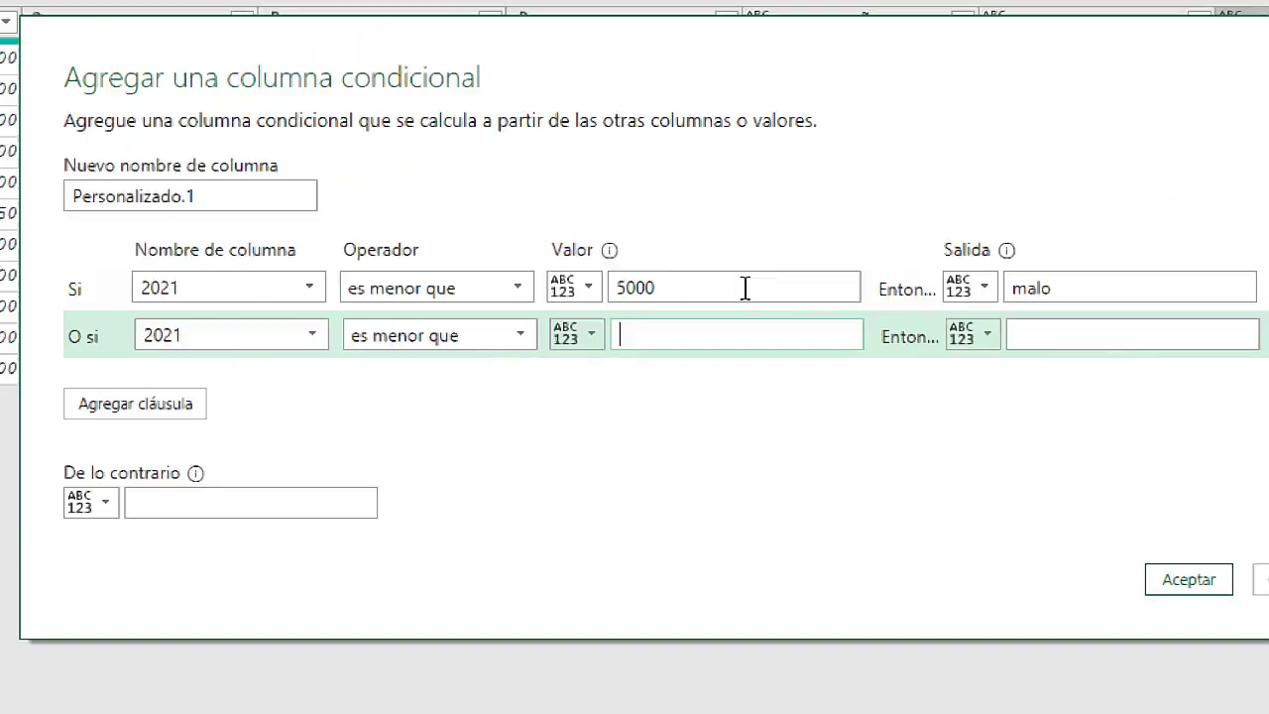
click(404, 699)
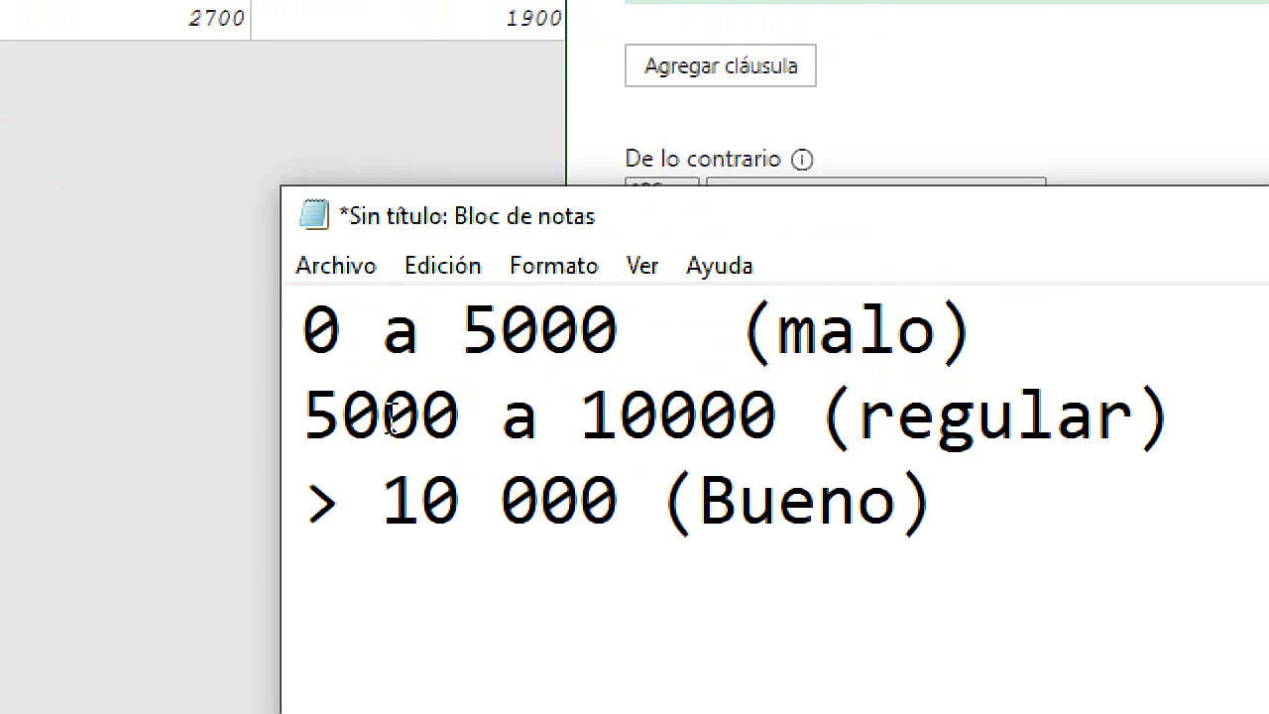
drag(436, 397, 423, 397)
drag(738, 418, 583, 414)
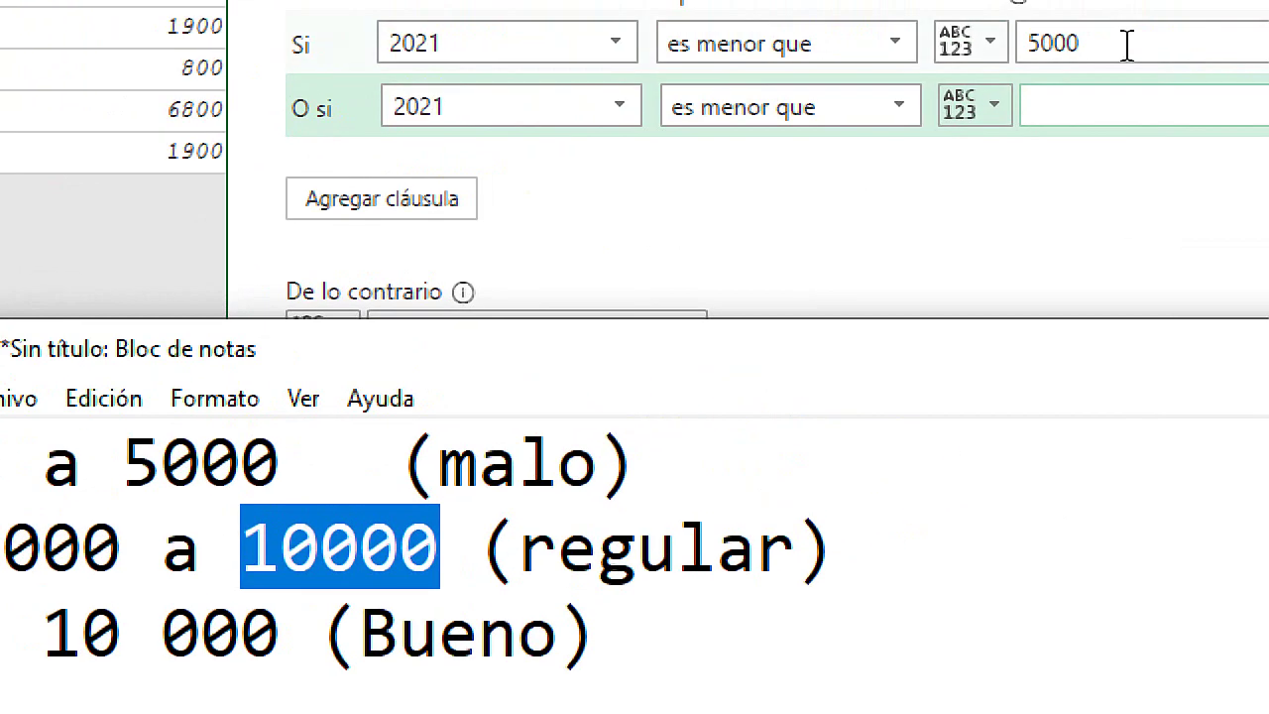
text(10)
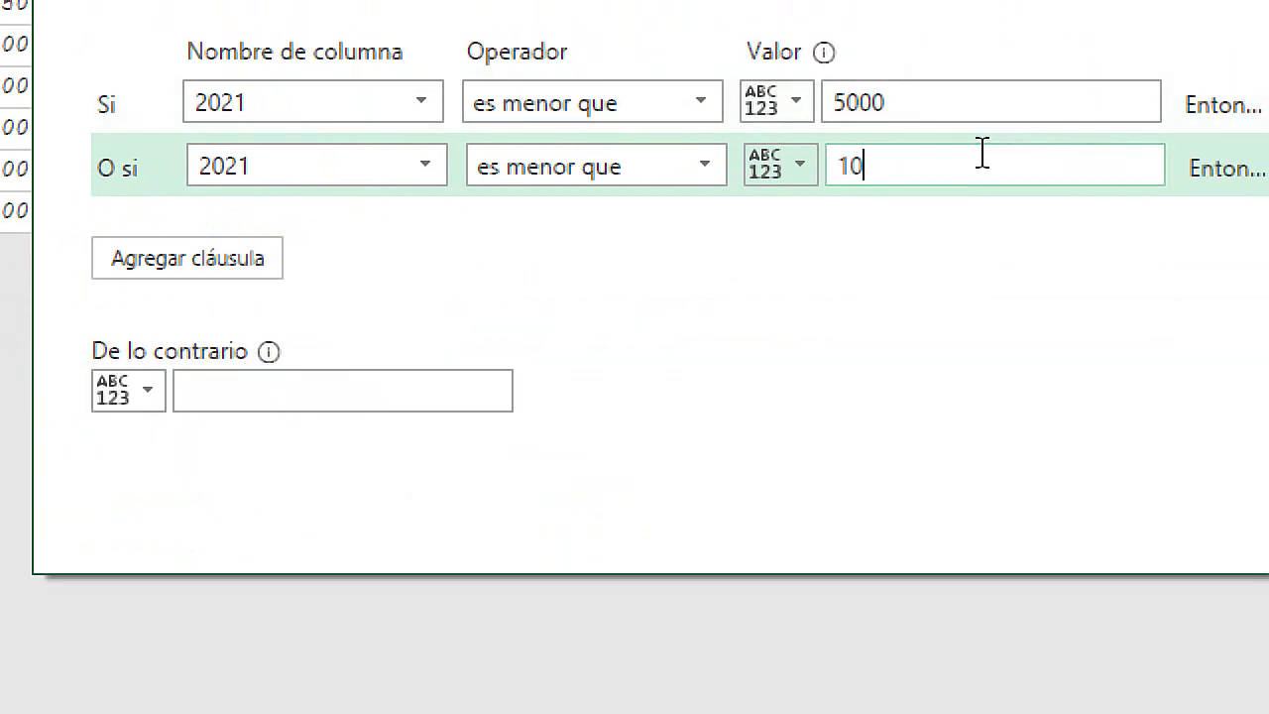
text(000)
Give the second rule output regular, the otherwise value bueno, and create Personalizado.1
click(1022, 164)
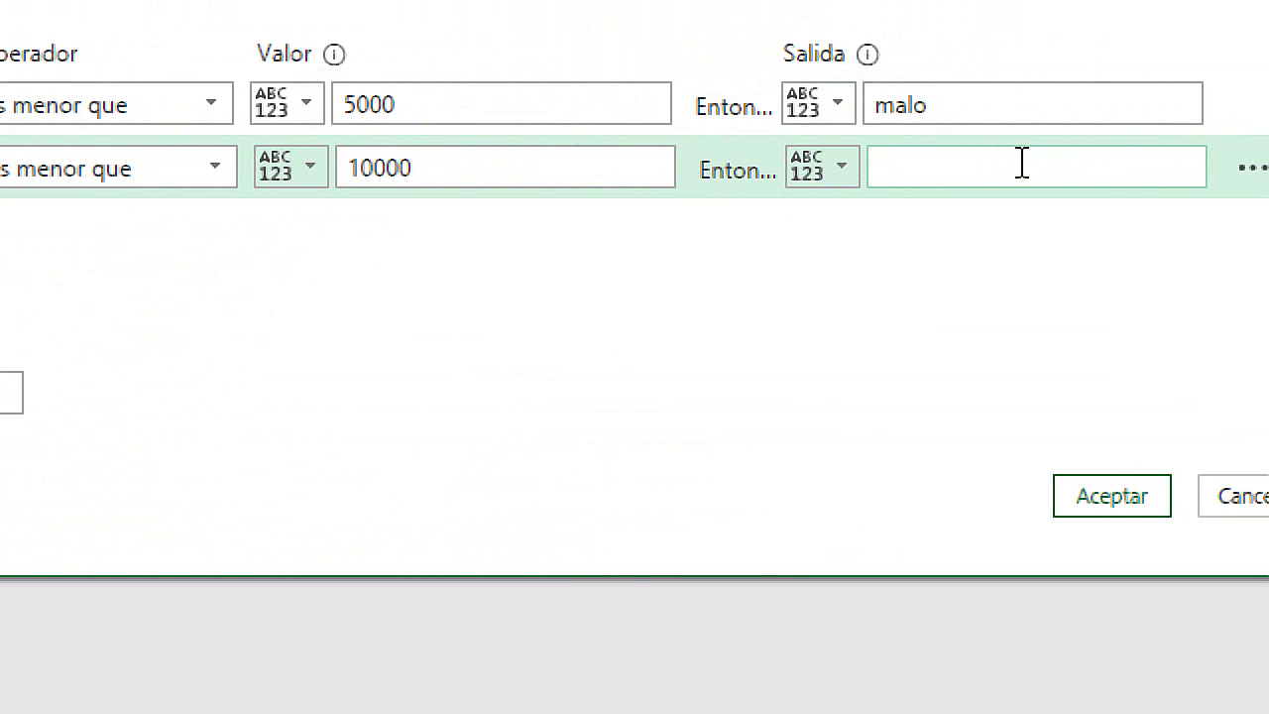
text(regular)
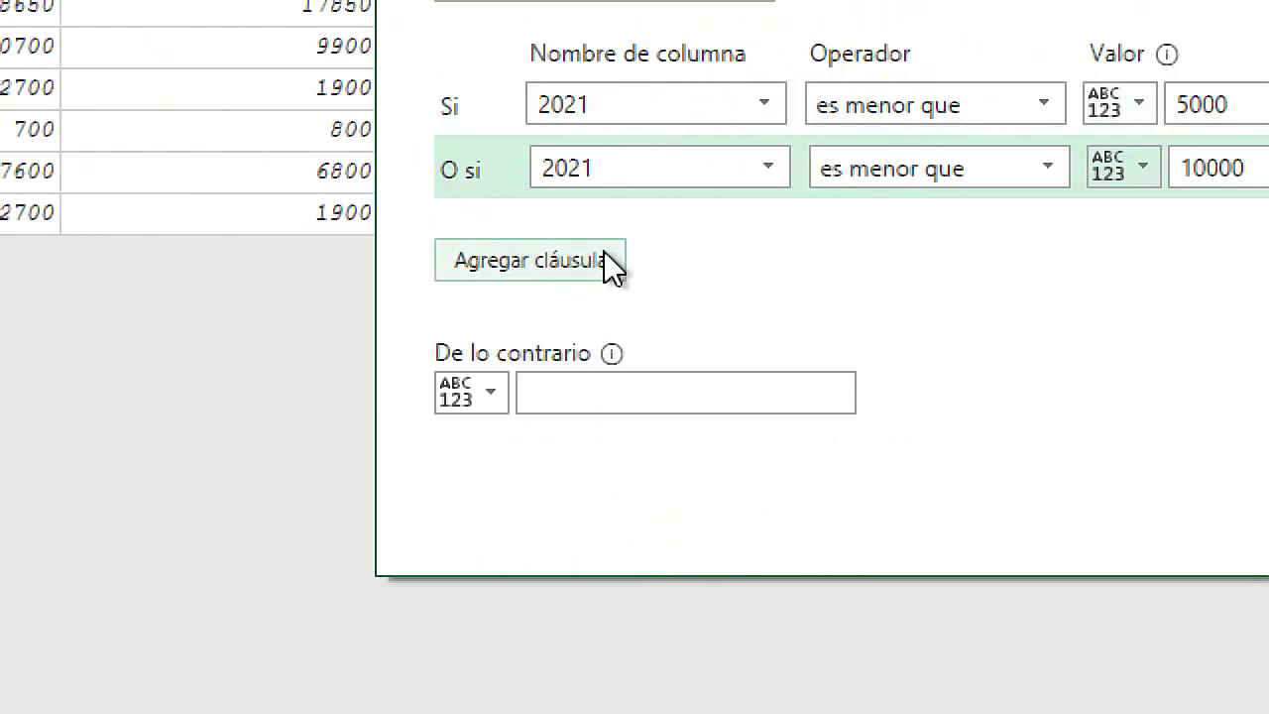
click(581, 390)
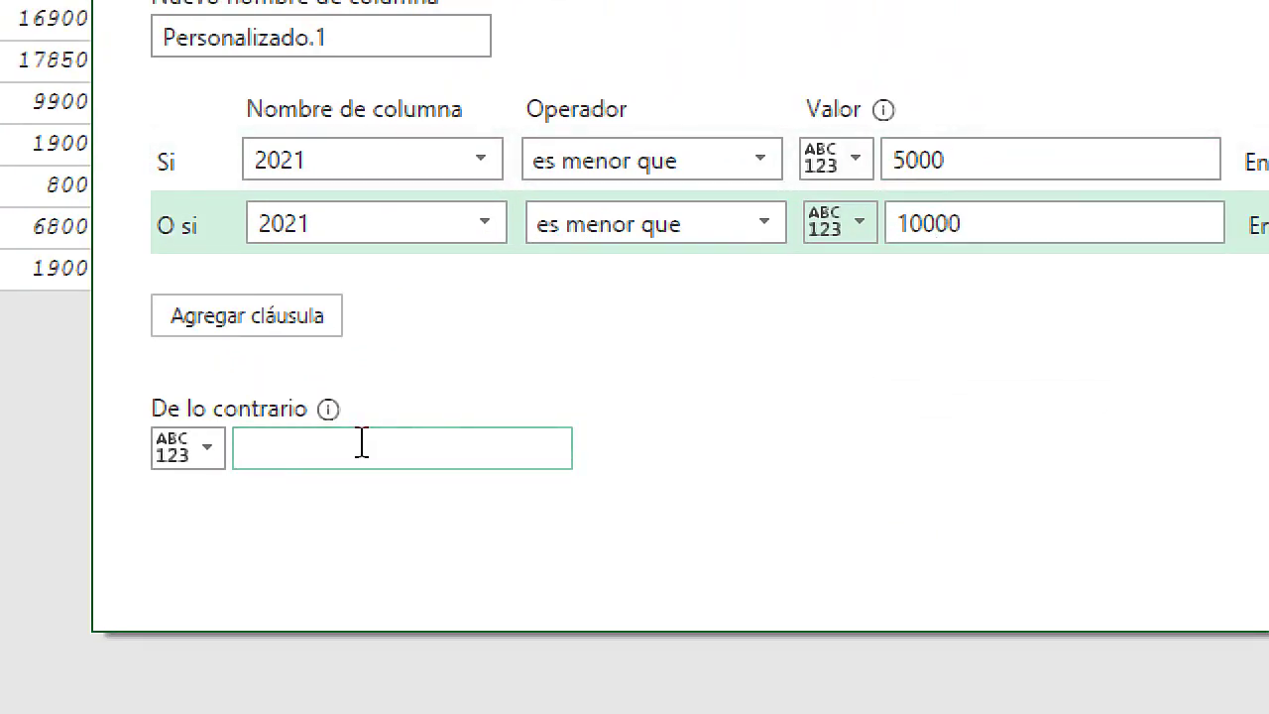
text(bueno)
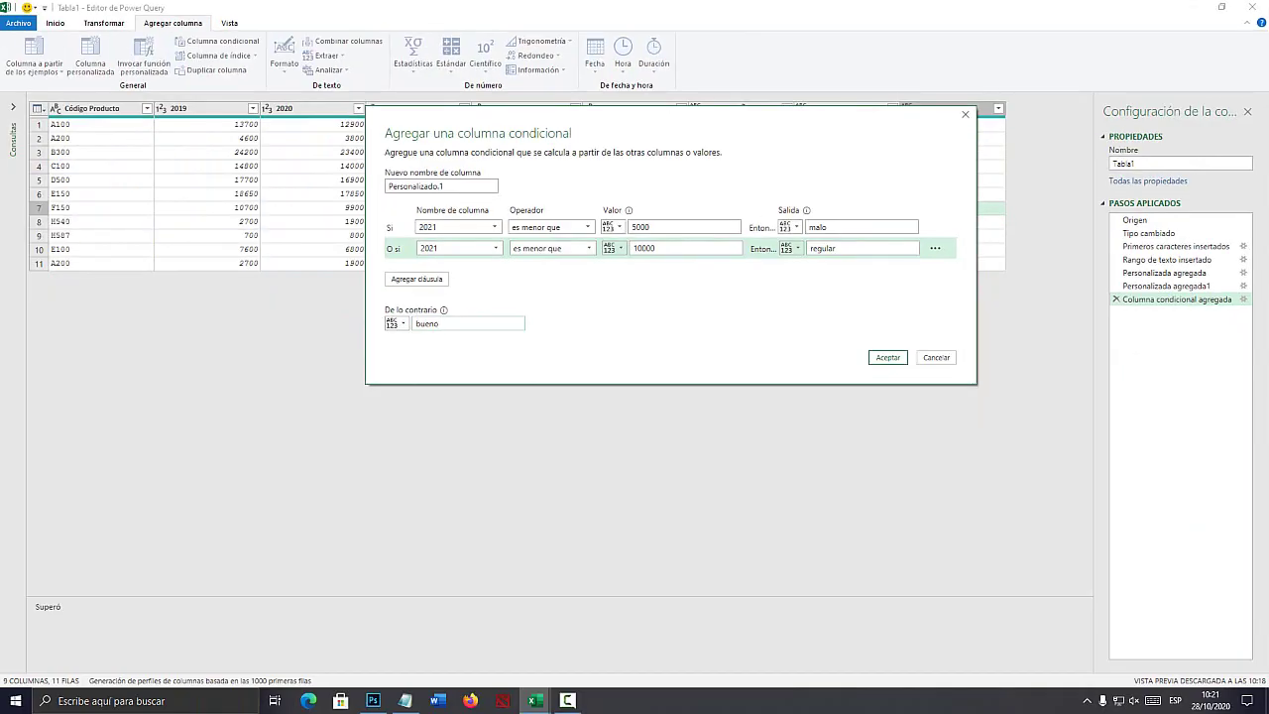
click(888, 357)
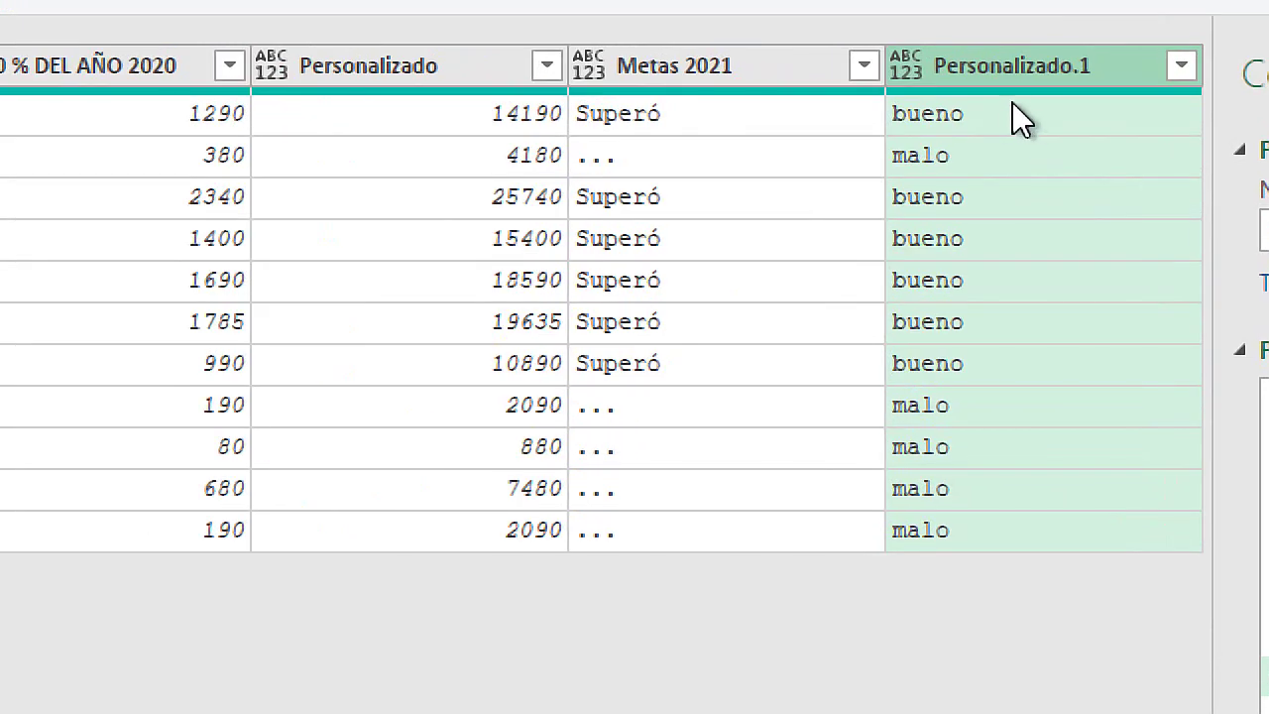
click(1015, 126)
click(937, 405)
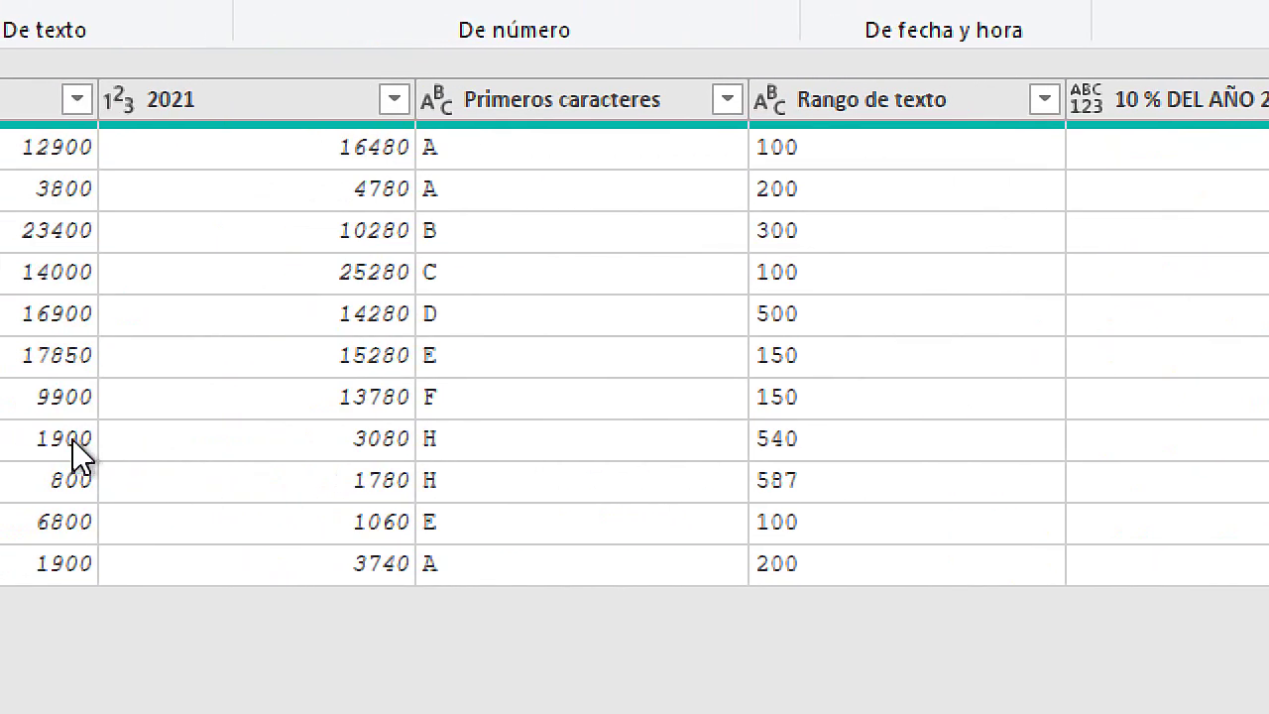
click(388, 567)
click(356, 533)
click(368, 476)
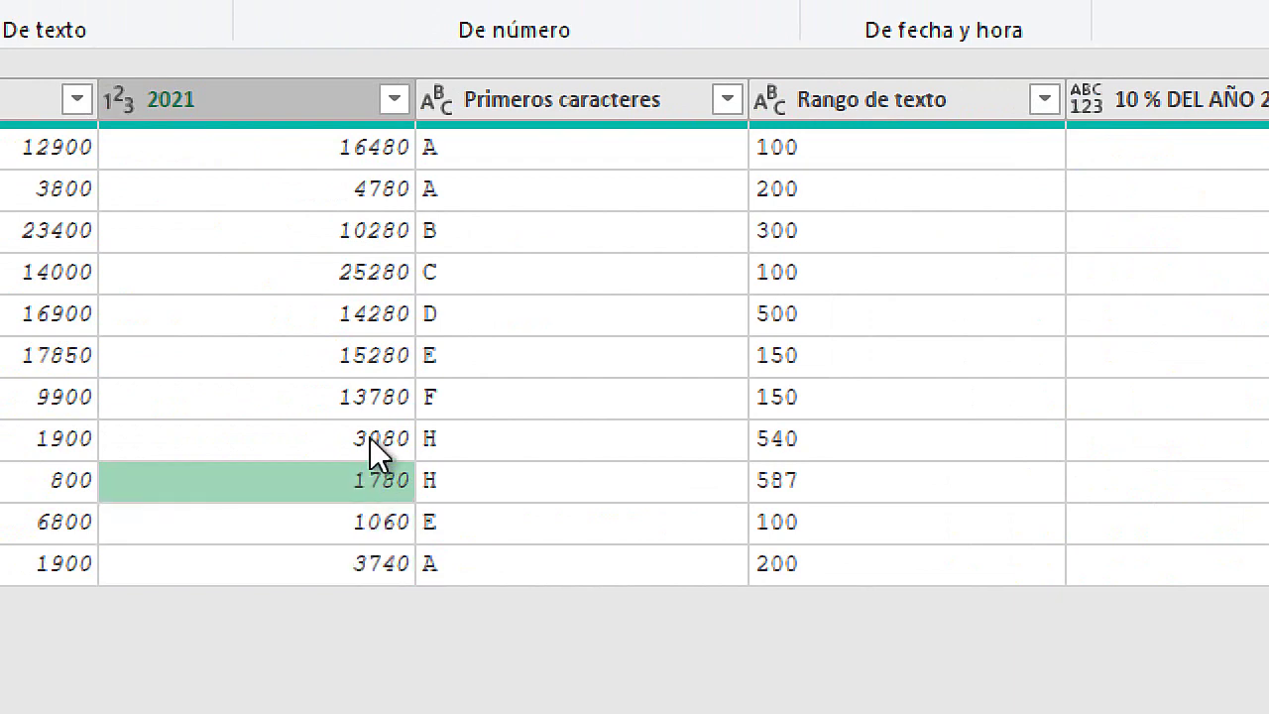
click(370, 437)
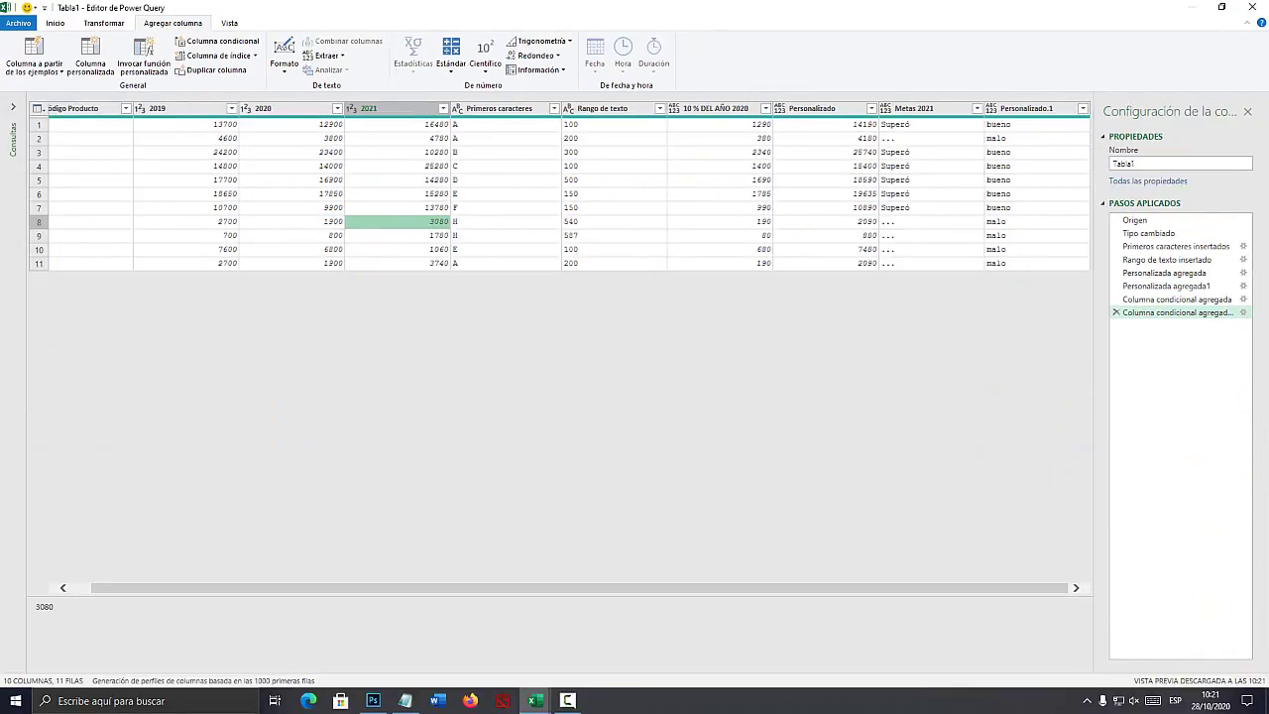
key(alt+Tab)
key(ctrl+a)
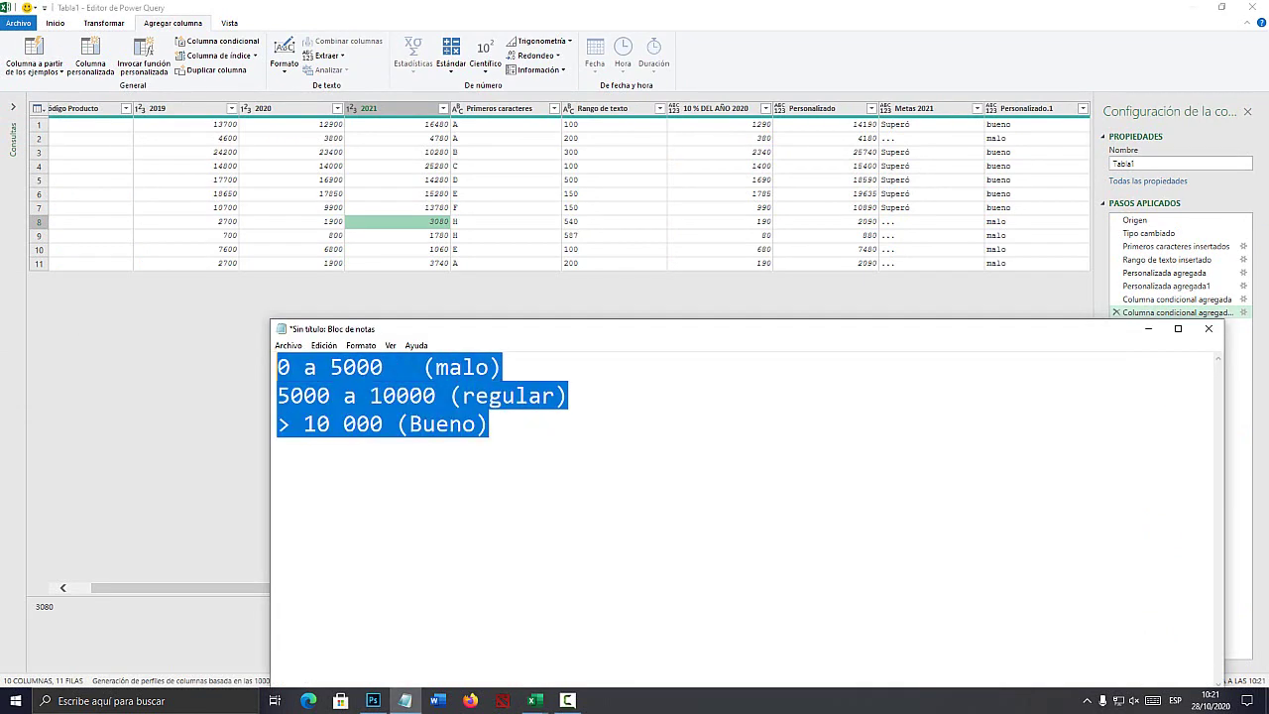
key(alt+Tab)
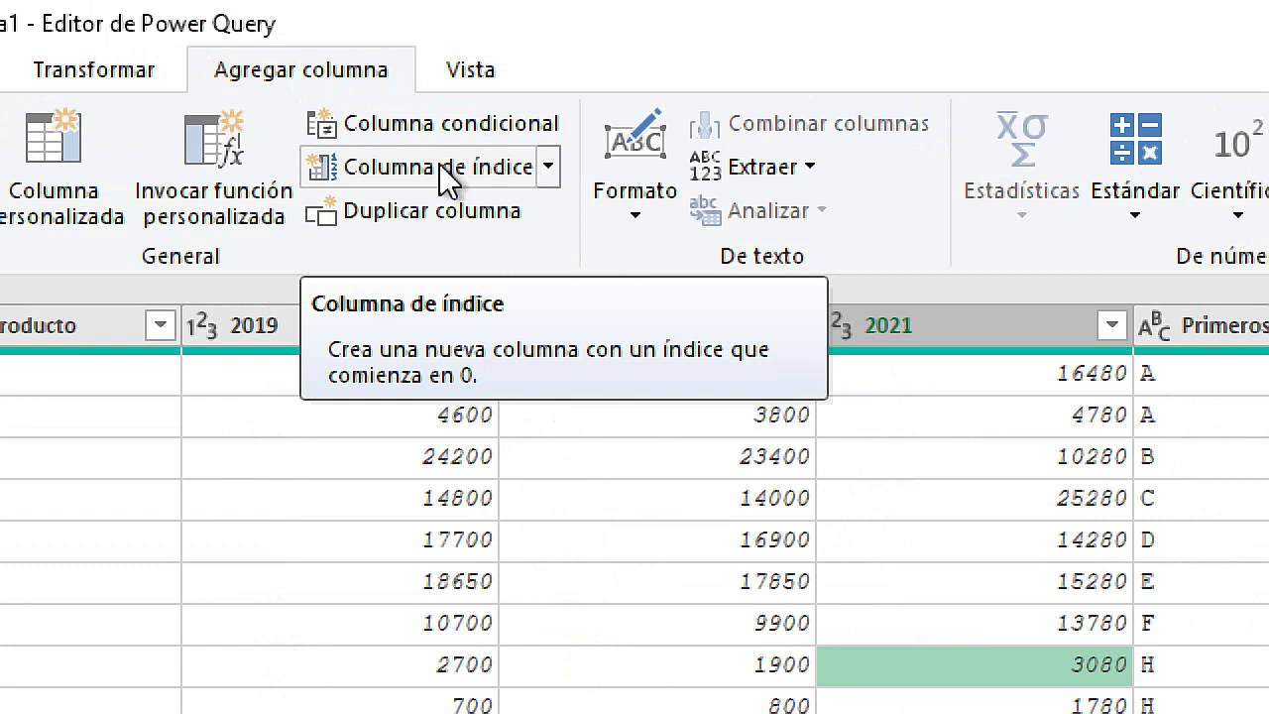
Add index column Índice from 0 and Índice.1 from 1, checking Índice.1's first value
click(549, 168)
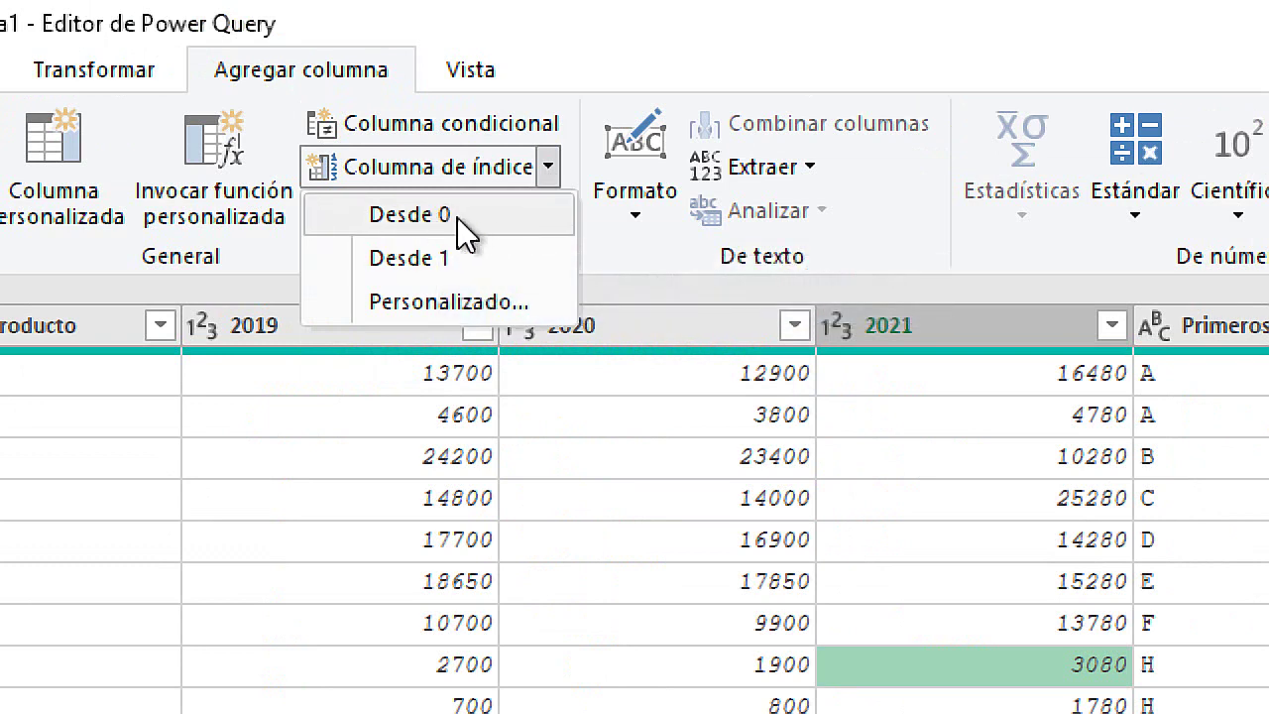
click(457, 217)
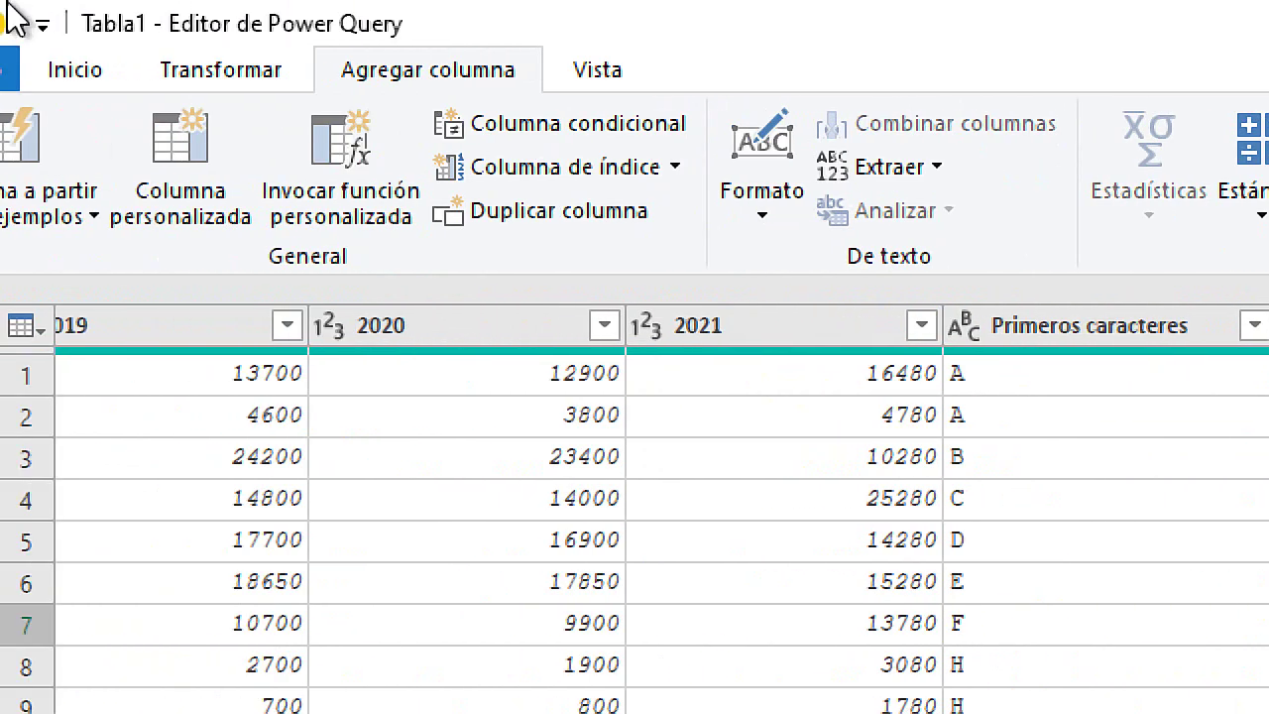
click(765, 169)
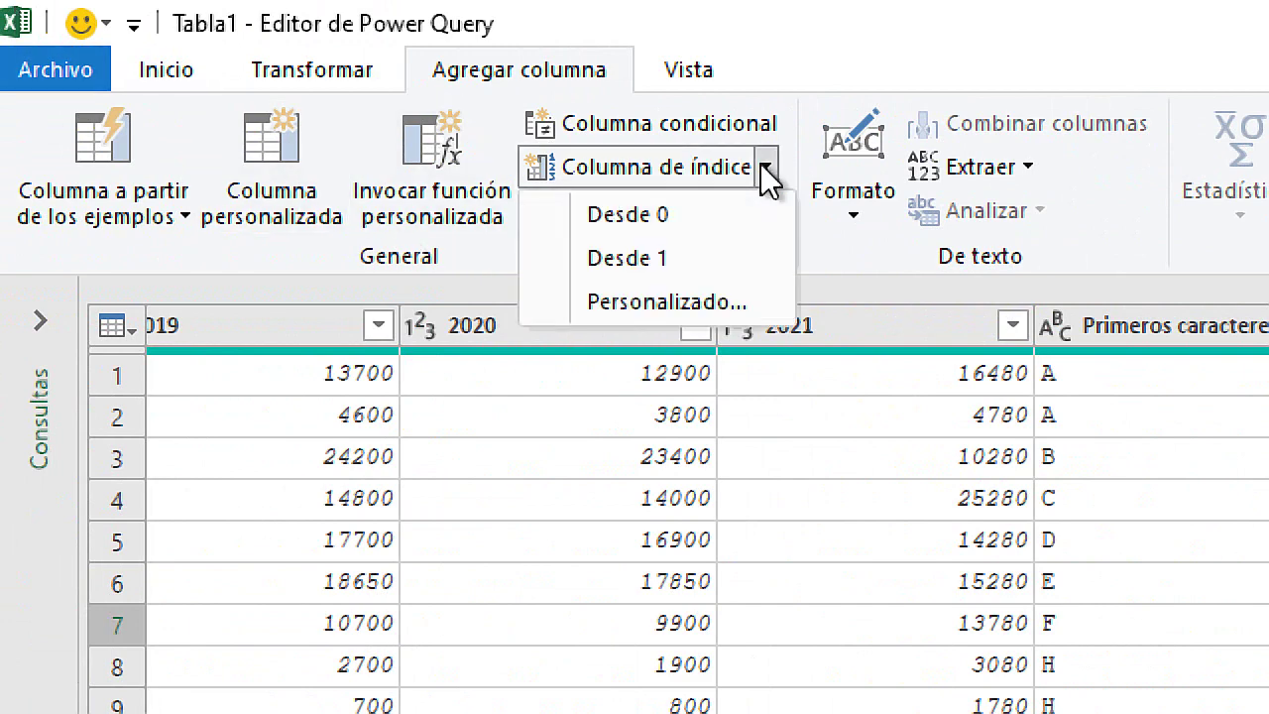
click(662, 260)
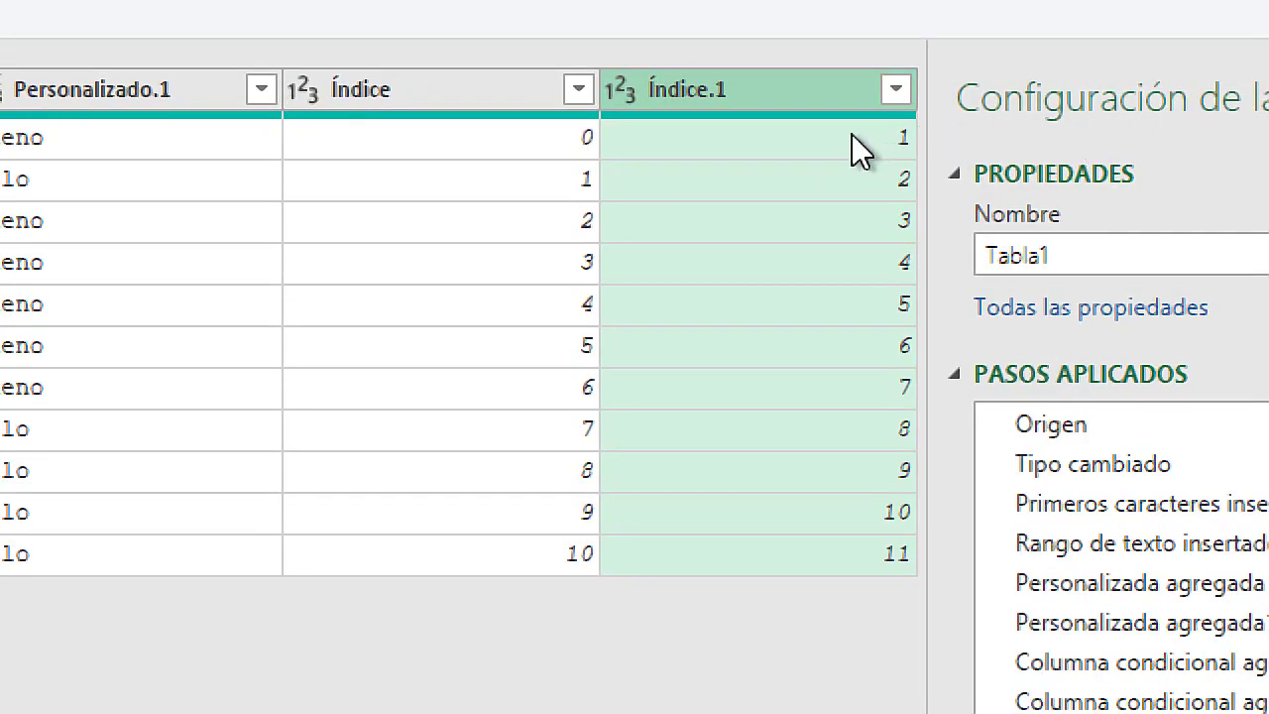
click(1064, 127)
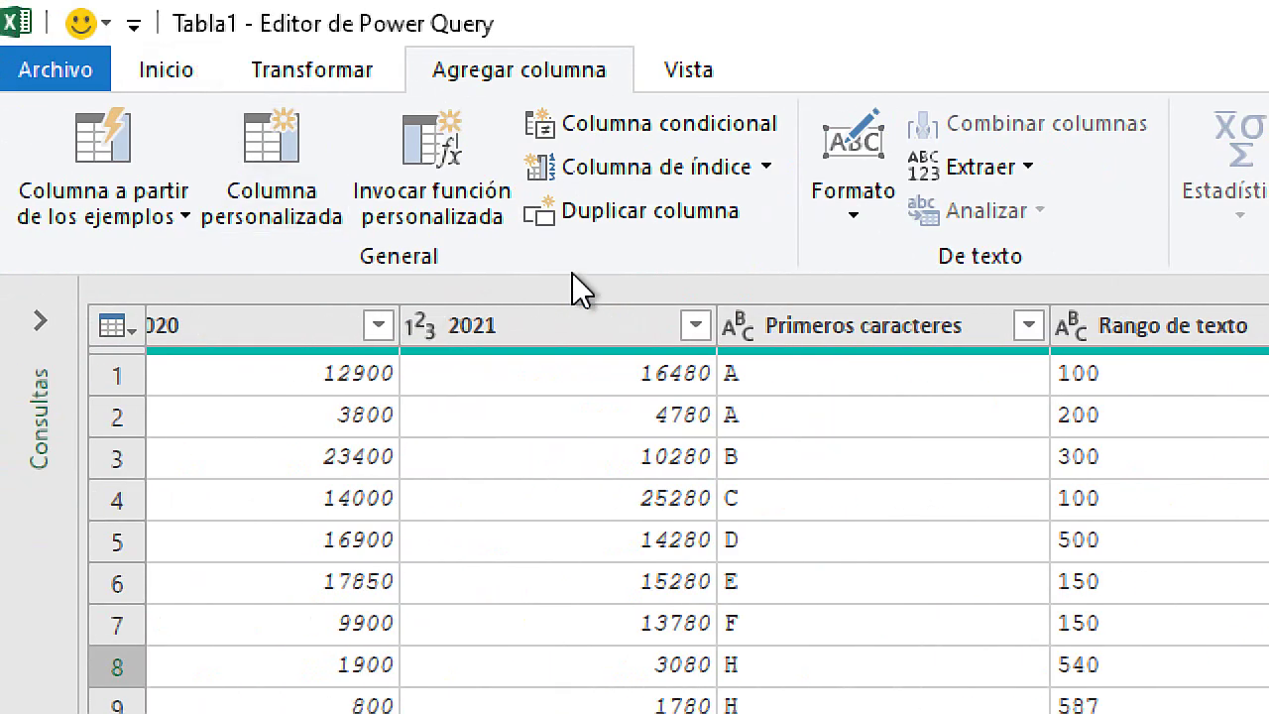
Add a custom index column Índice.2 with starting index 1 and increment 2
click(769, 169)
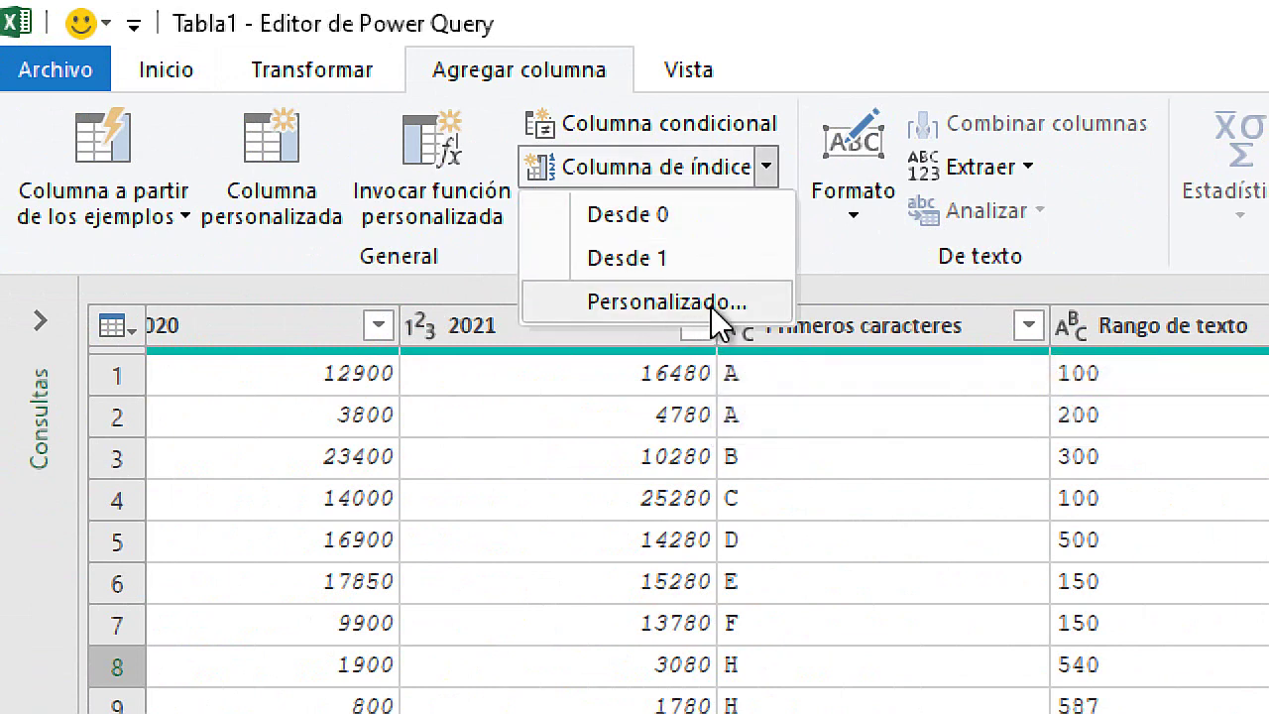
click(711, 302)
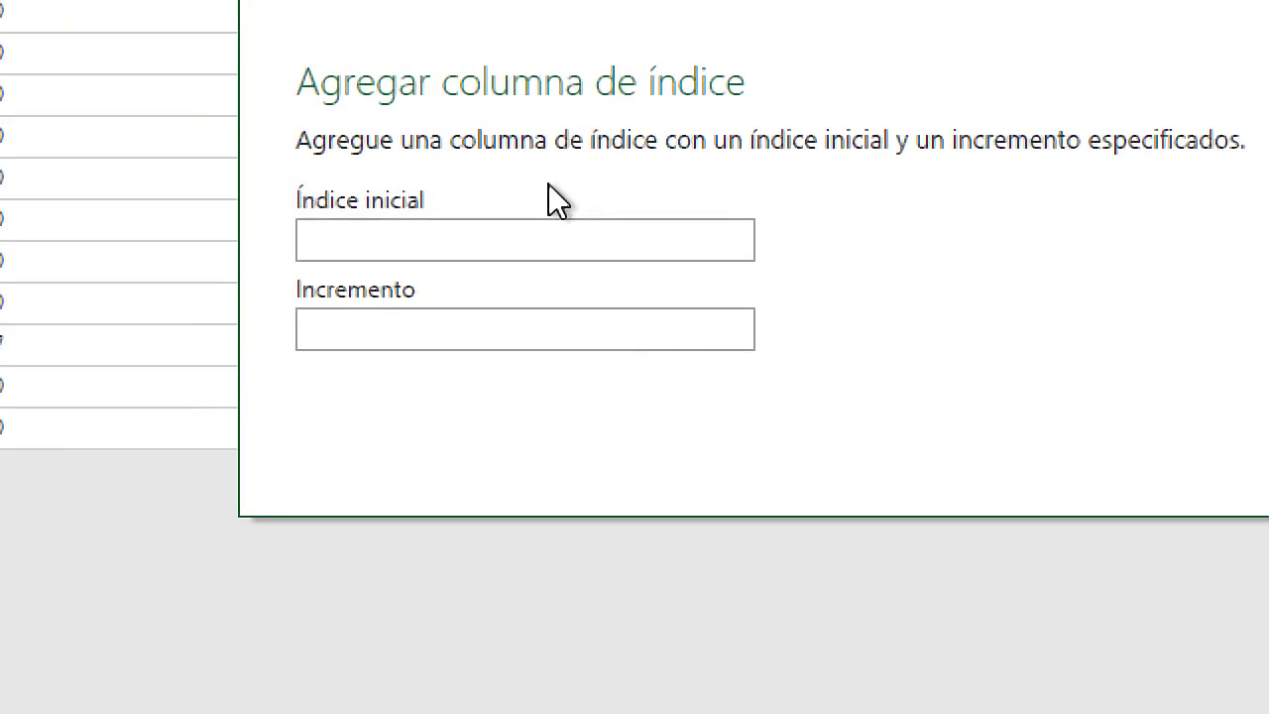
click(521, 199)
text(1)
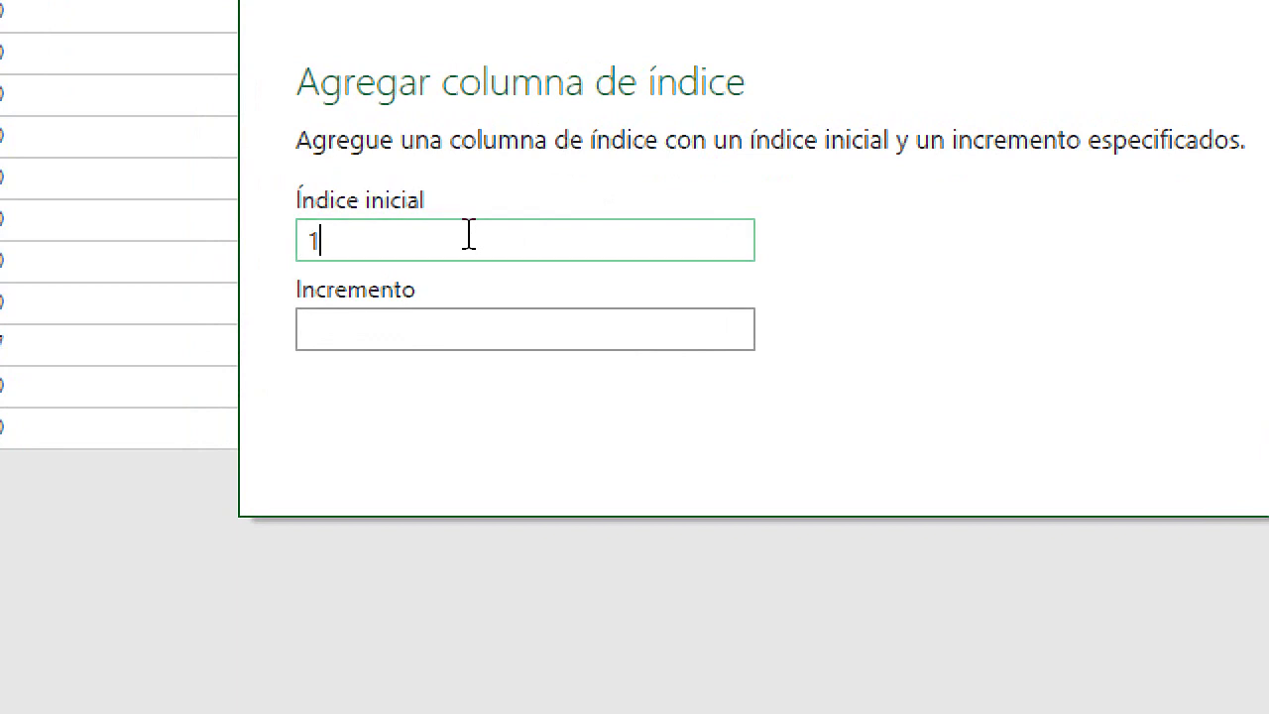
click(411, 345)
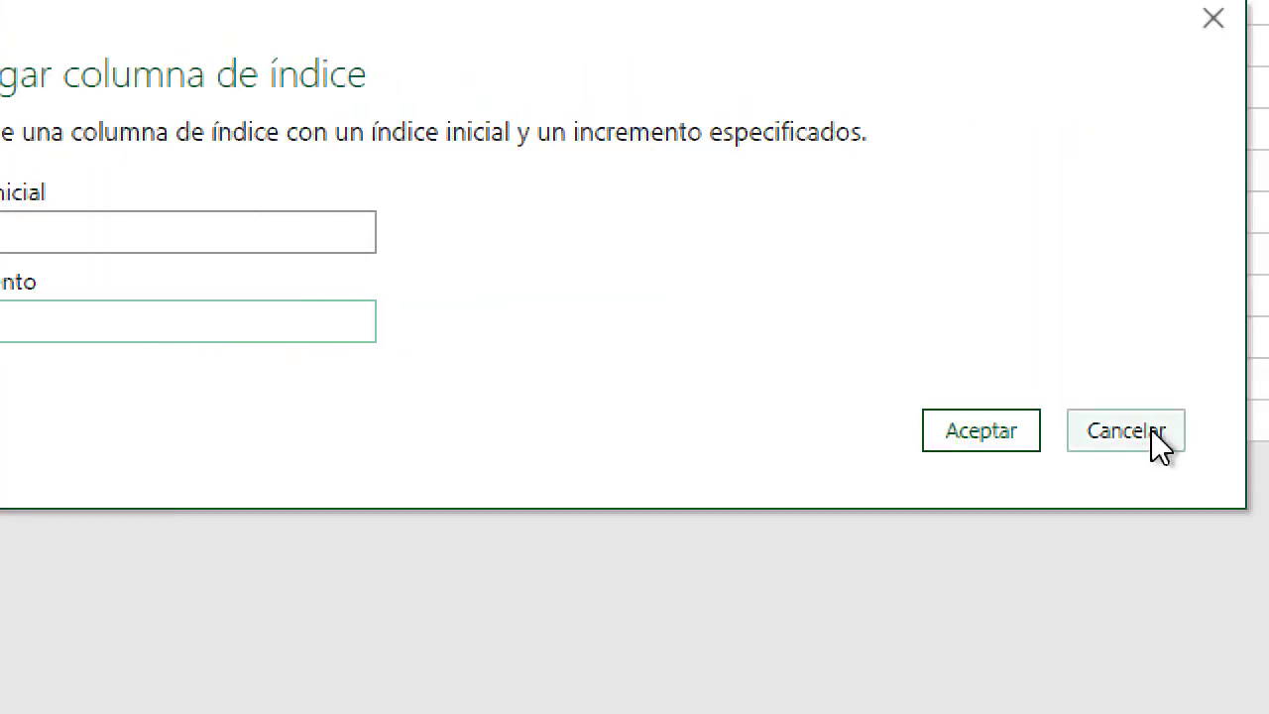
click(1016, 421)
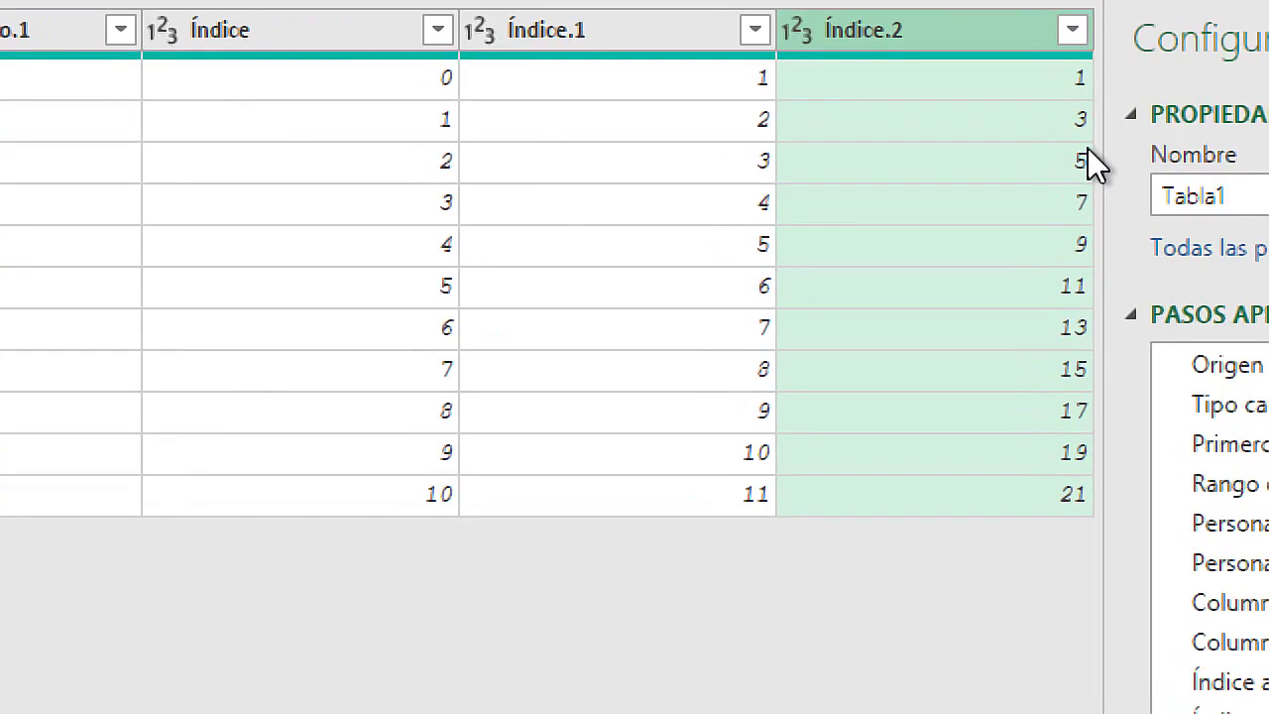
Step through the Índice.2 values to verify they run 1, 3, 5, 7…
click(1078, 126)
click(1046, 123)
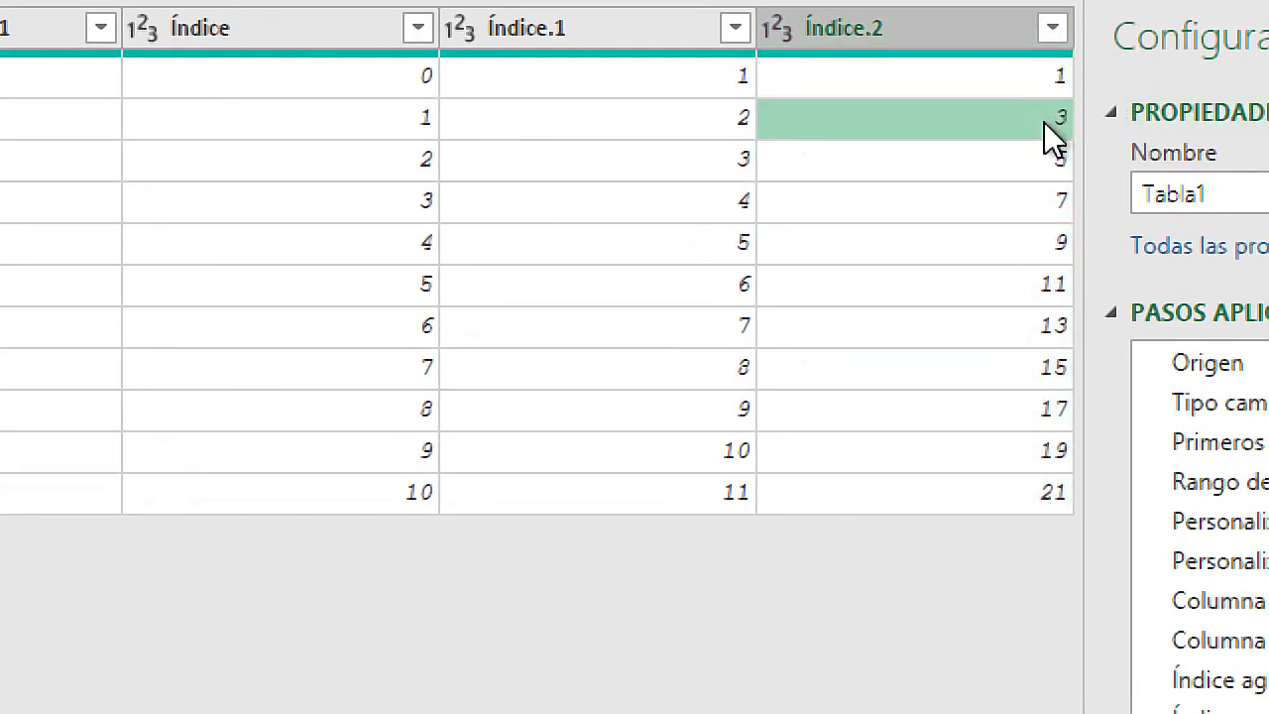
click(1023, 162)
click(1029, 203)
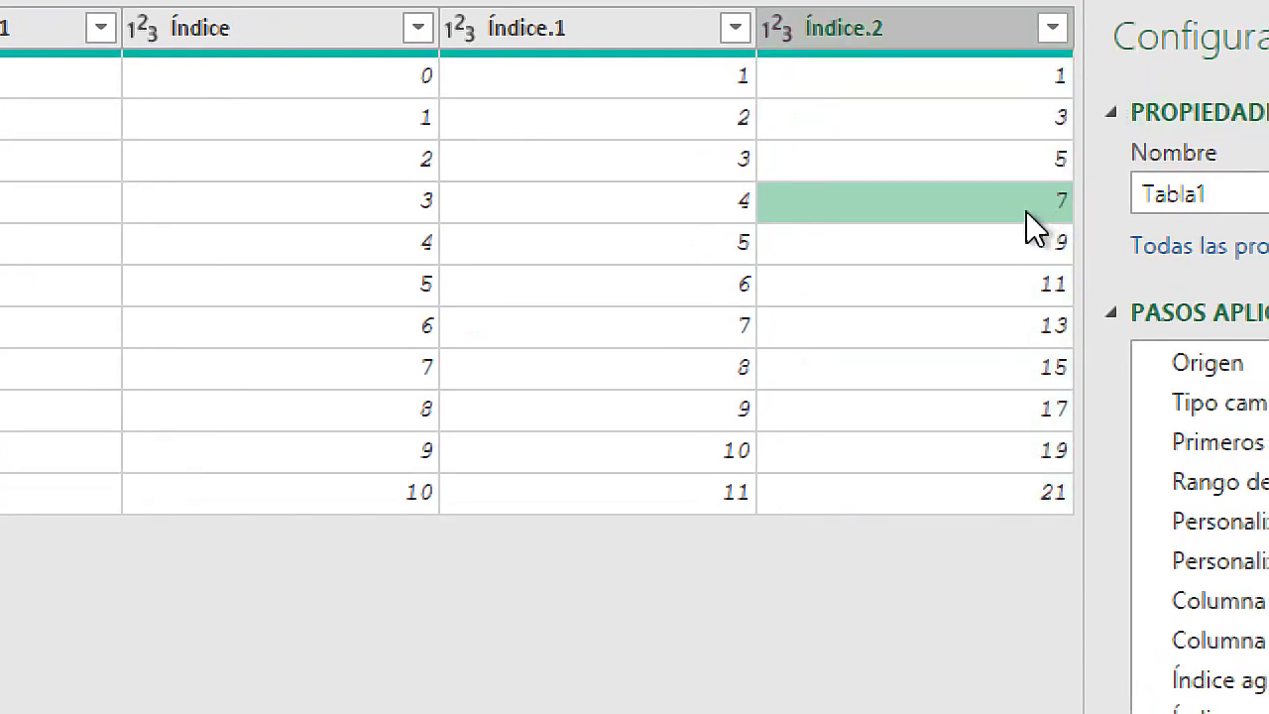
click(1035, 247)
click(1031, 295)
click(1027, 339)
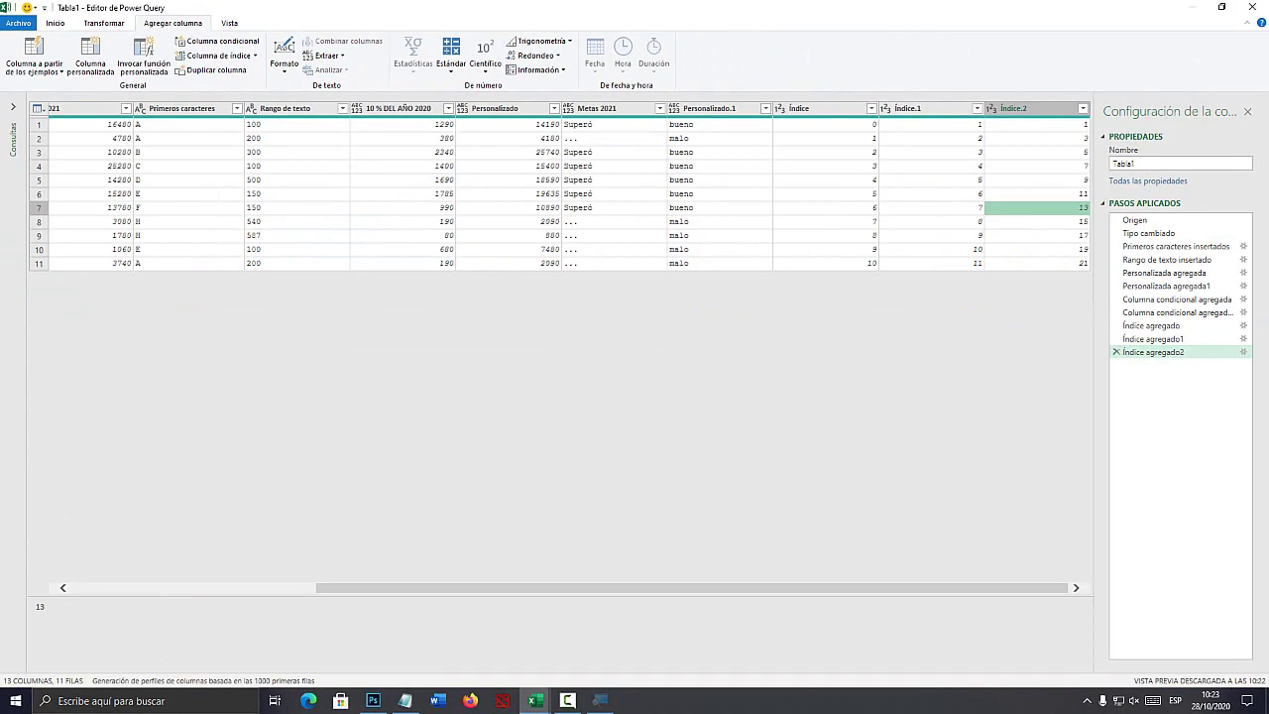
Duplicate the 2019 column, adding 2019 - Copia at the end of Tabla1
drag(692, 587, 447, 587)
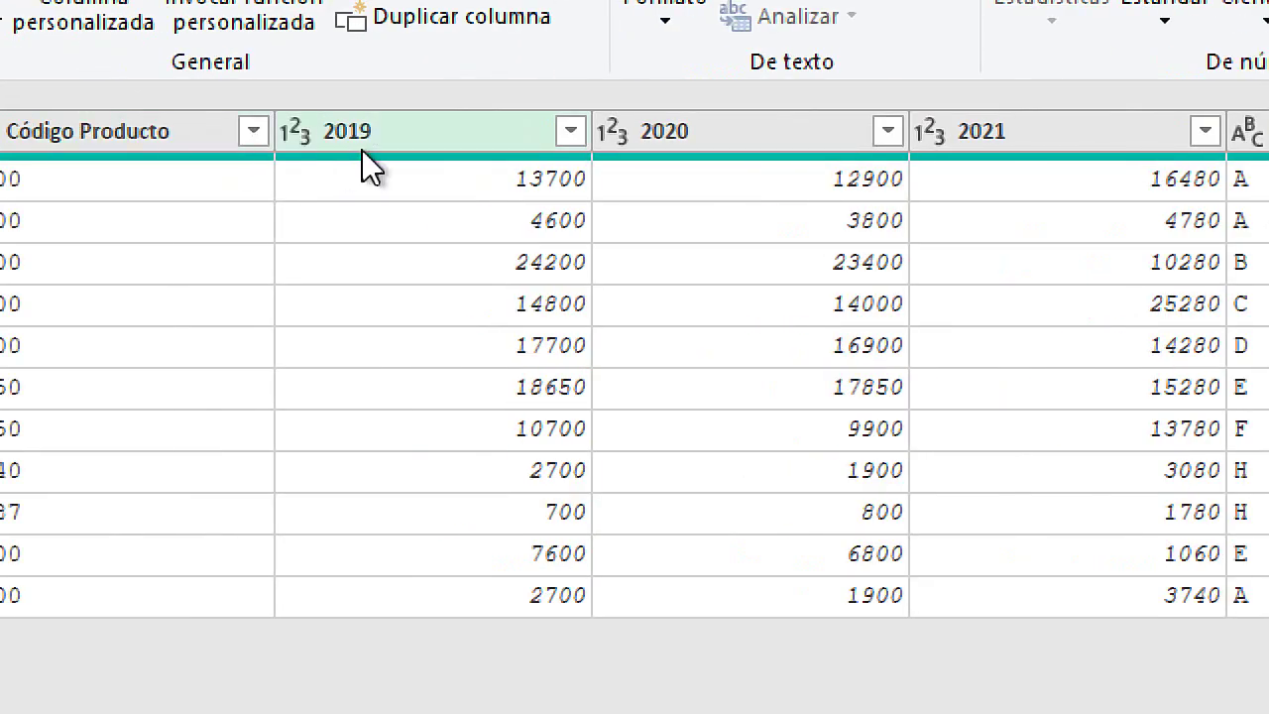
click(186, 109)
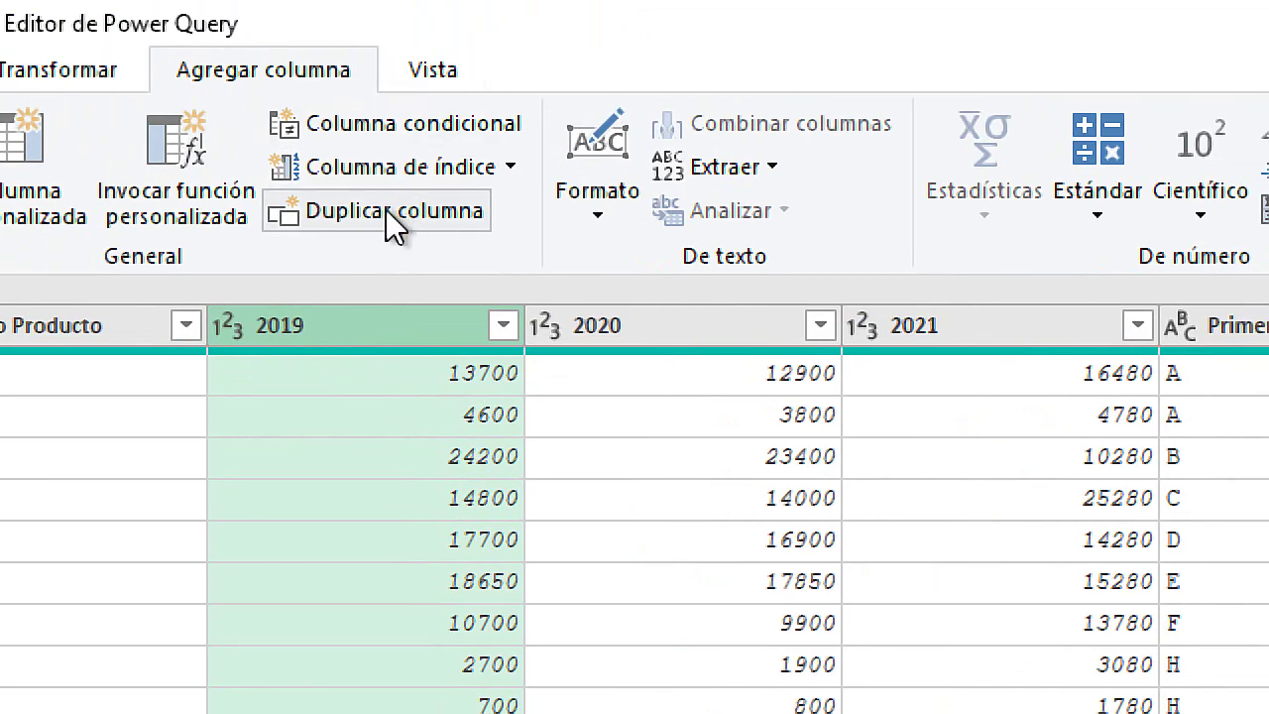
click(411, 133)
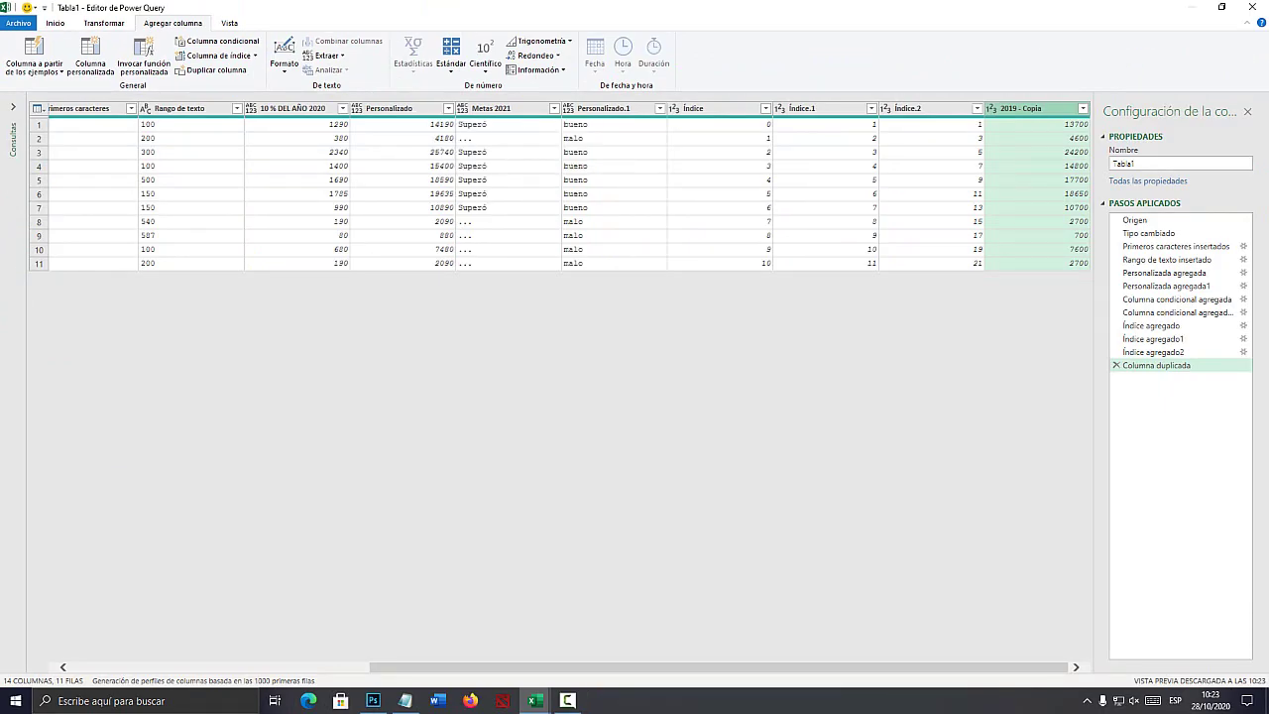
drag(720, 666, 420, 666)
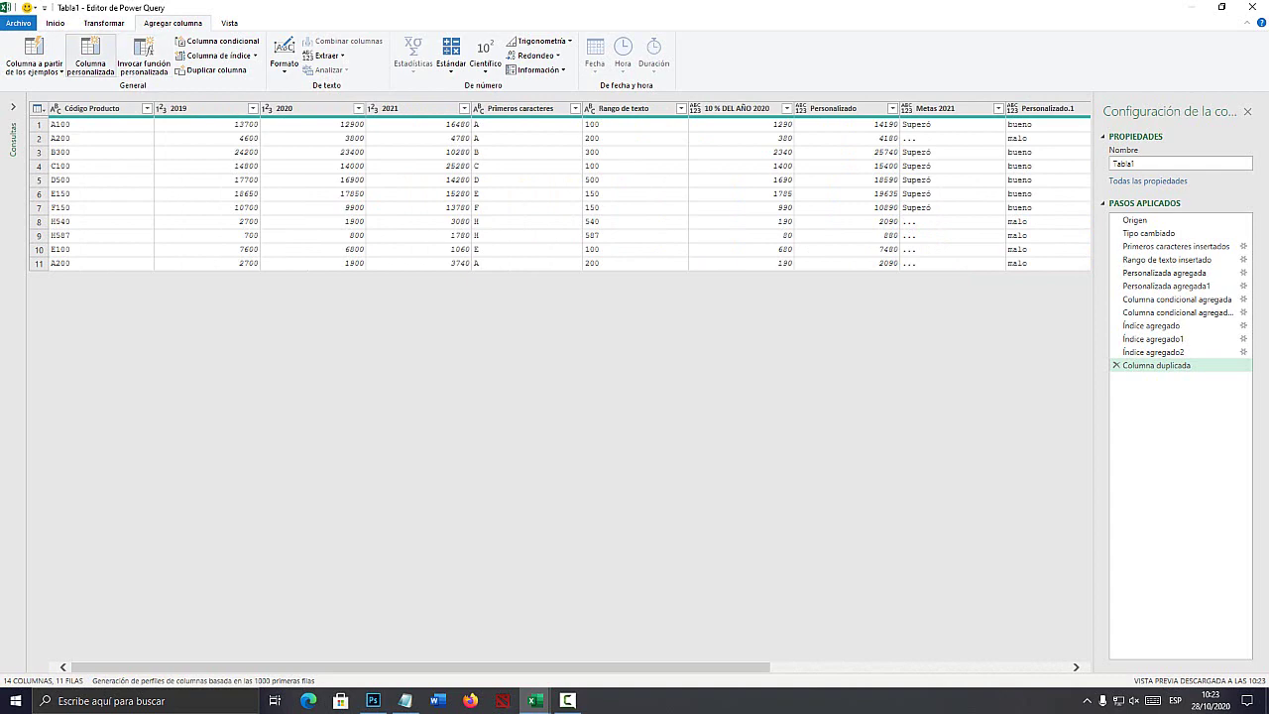